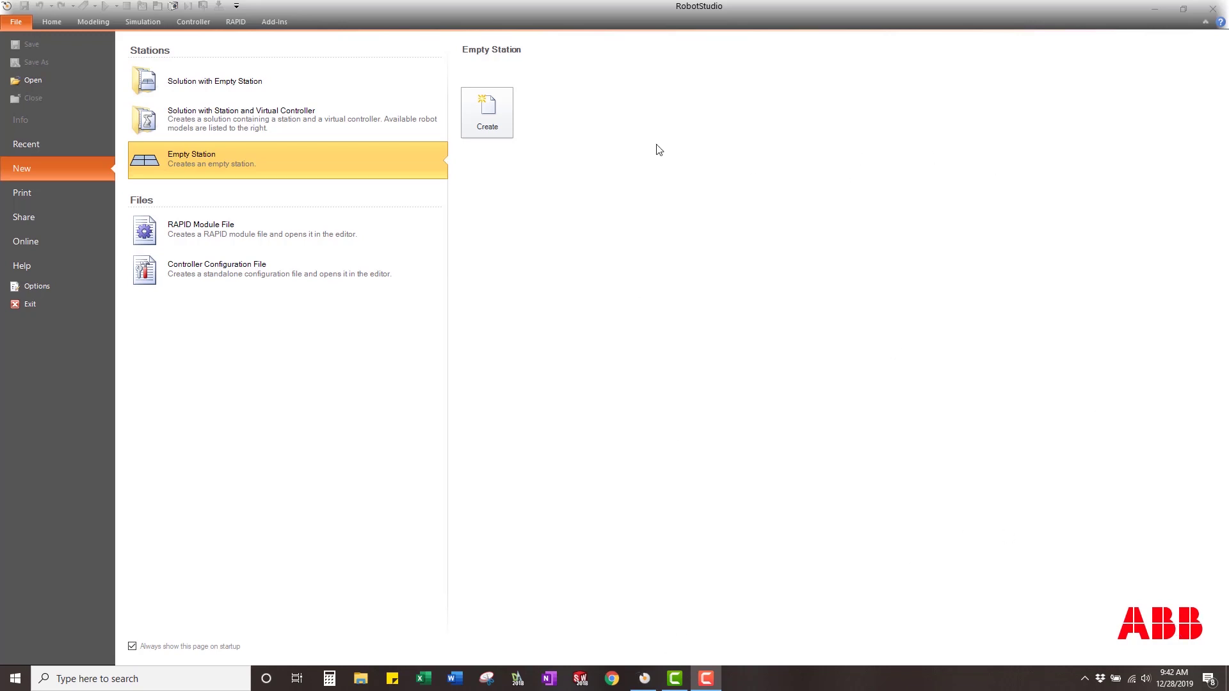
Step: Create an empty station and import the SC_Actuator2Pos.rslib smart component library
left_click(486, 119)
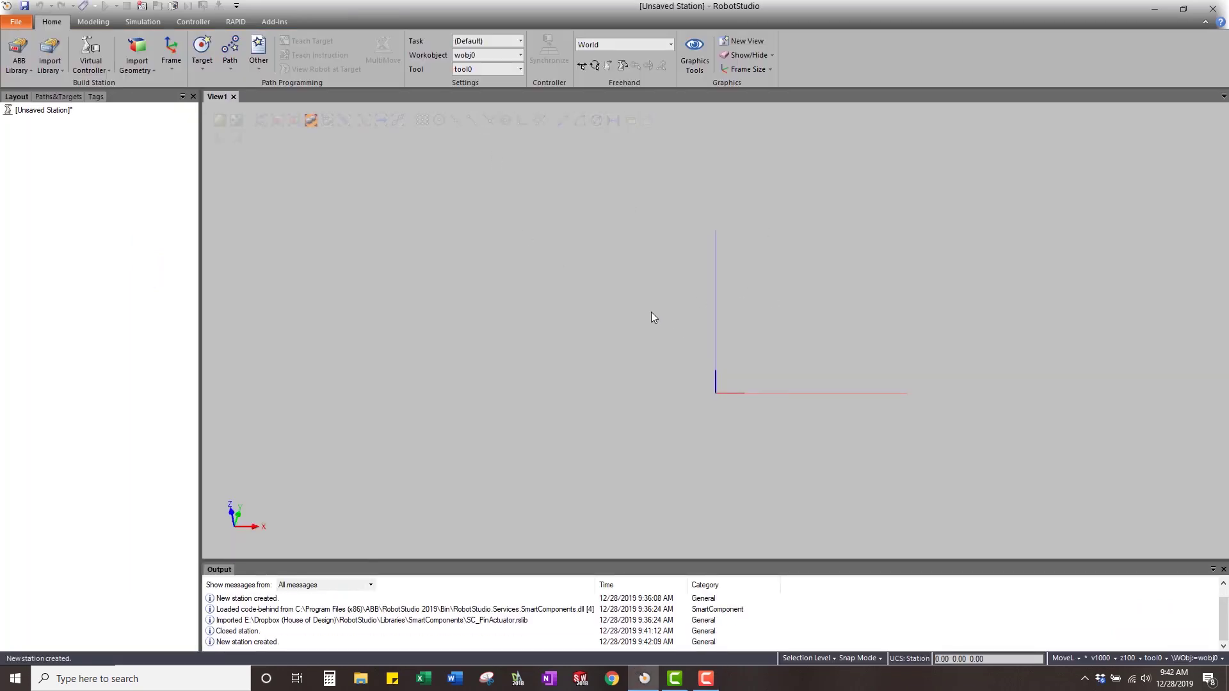
left_click(52, 66)
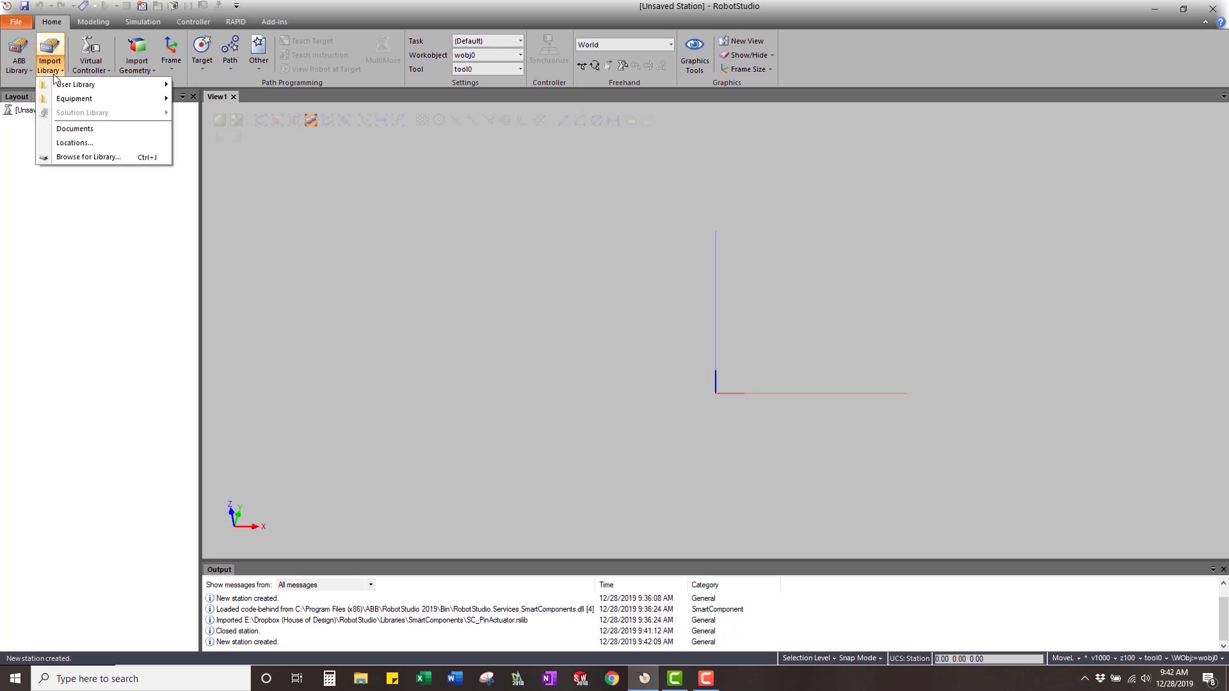
left_click(83, 157)
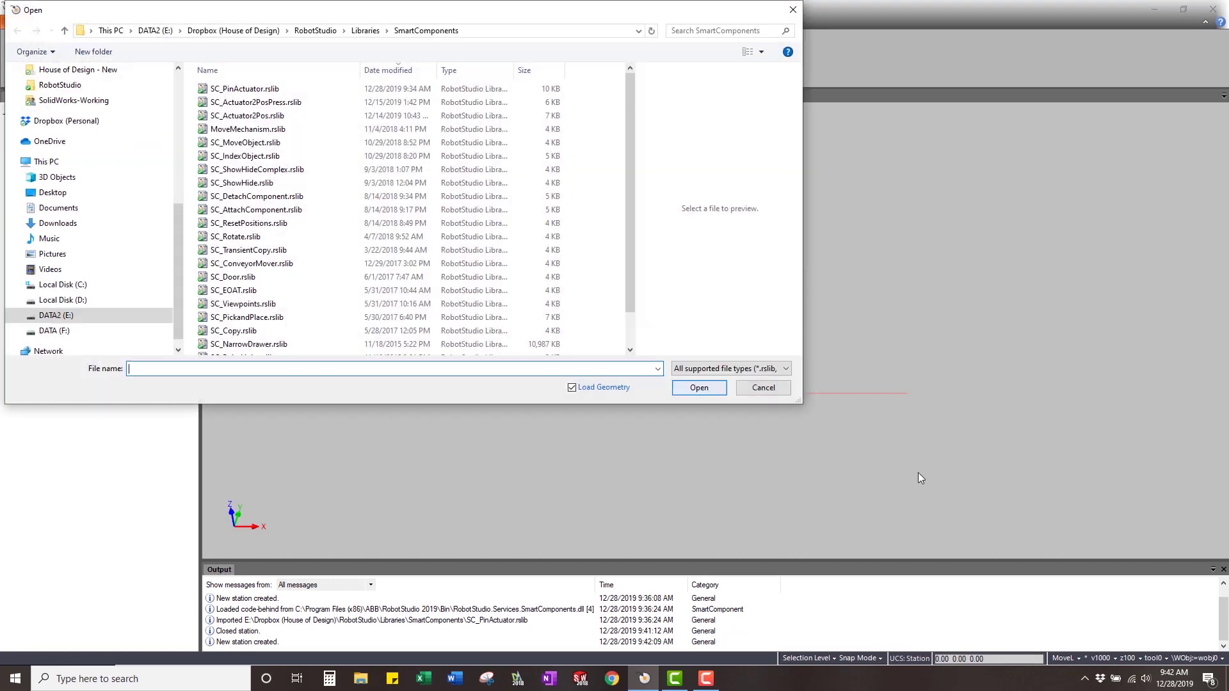
left_click(244, 118)
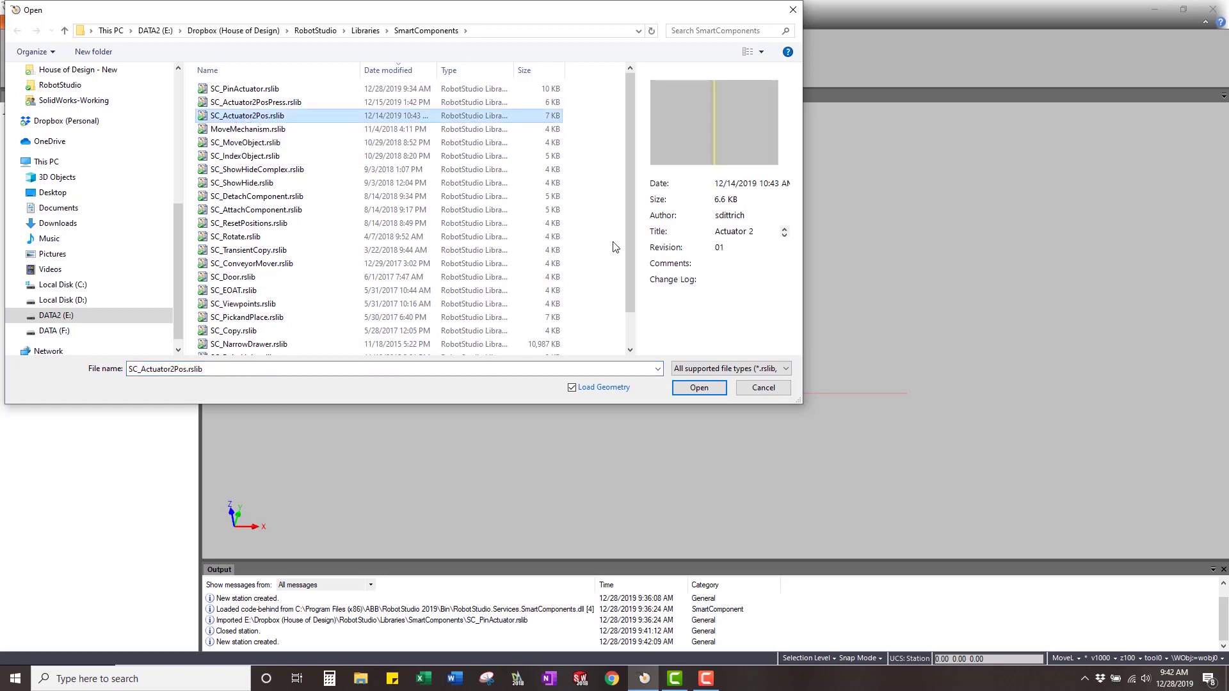
left_click(698, 387)
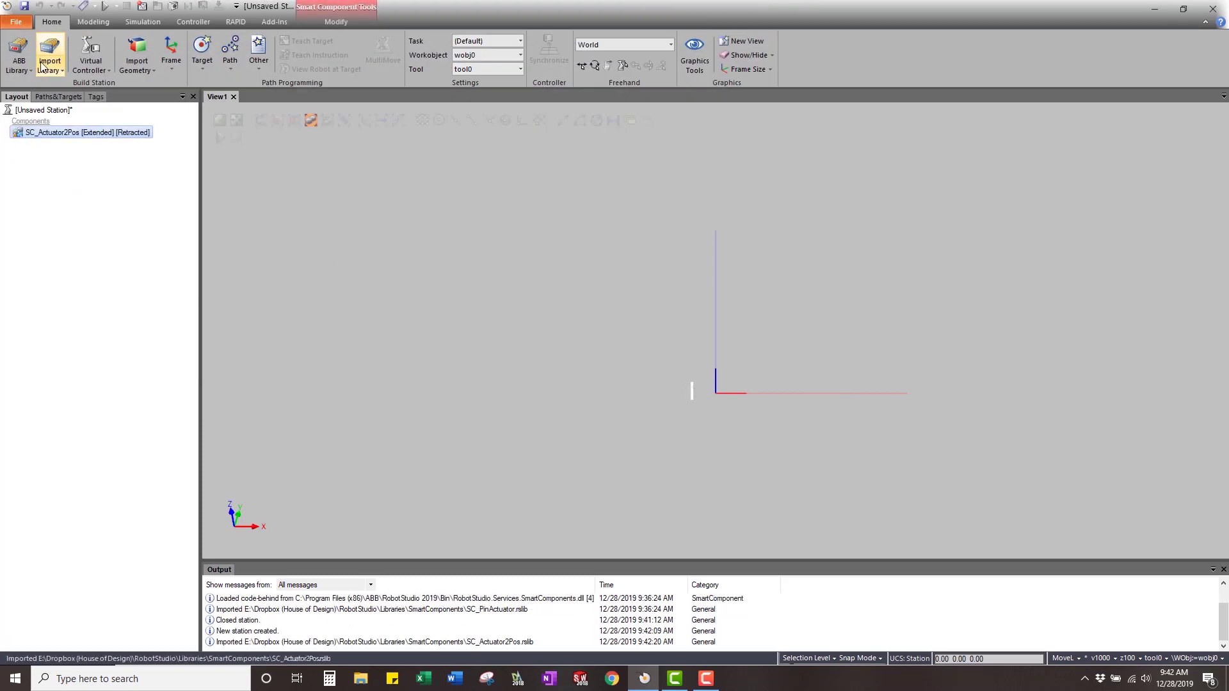
Step: Import the PinActuator mechanism from Libraries\ExternalEquipment\PinActuator.rslib
left_click(56, 73)
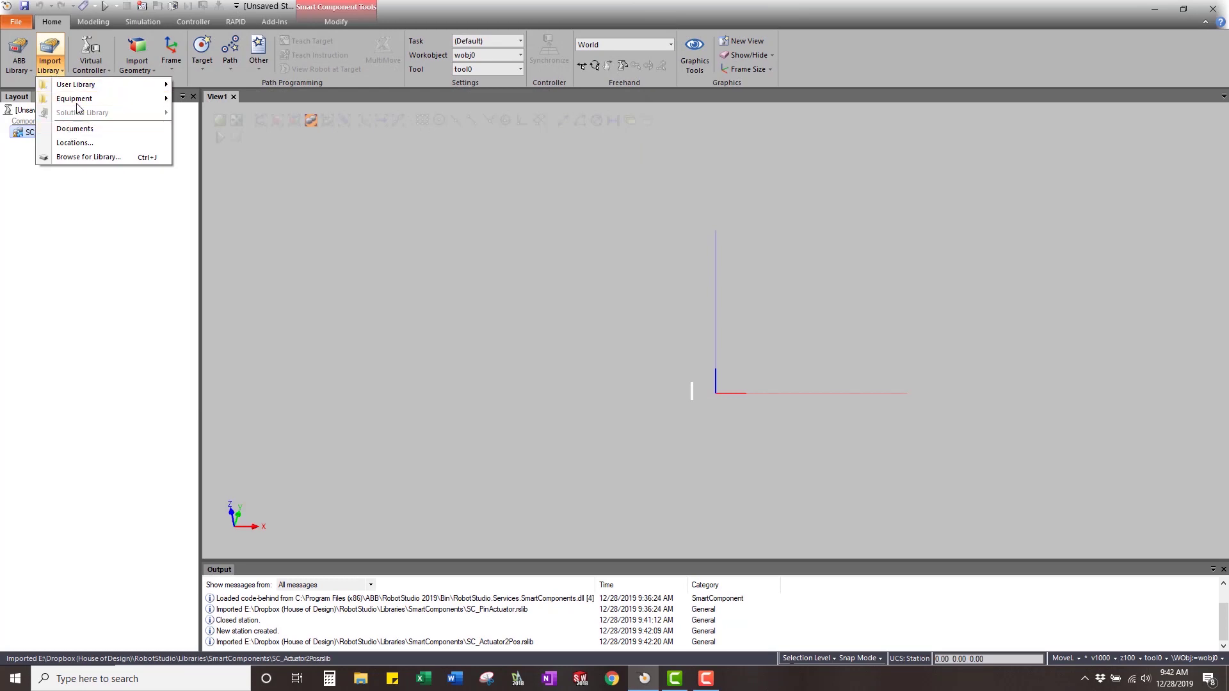
left_click(90, 157)
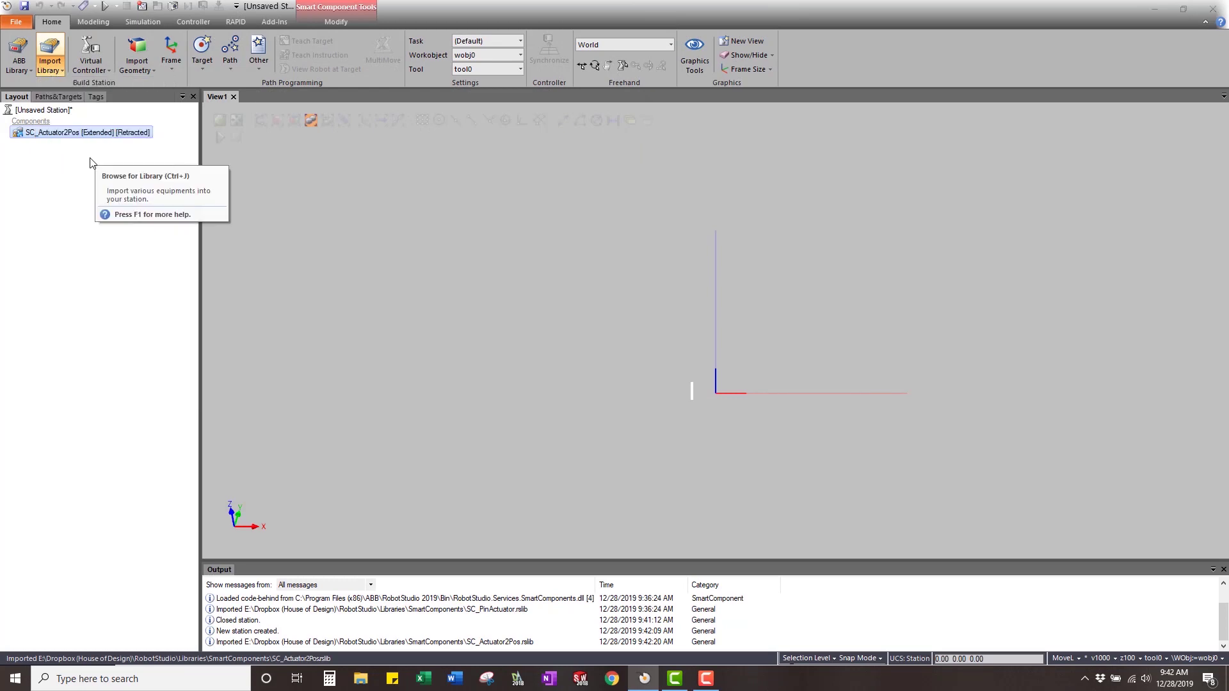
left_click(365, 31)
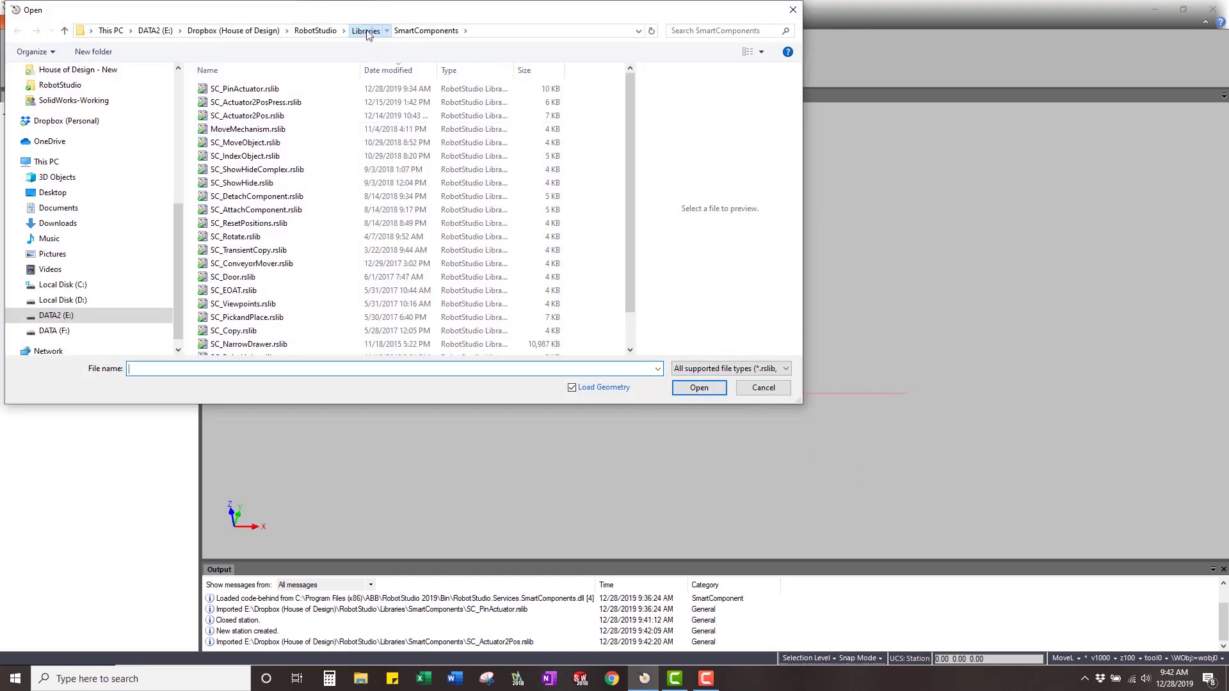
left_click(243, 171)
double_click(243, 171)
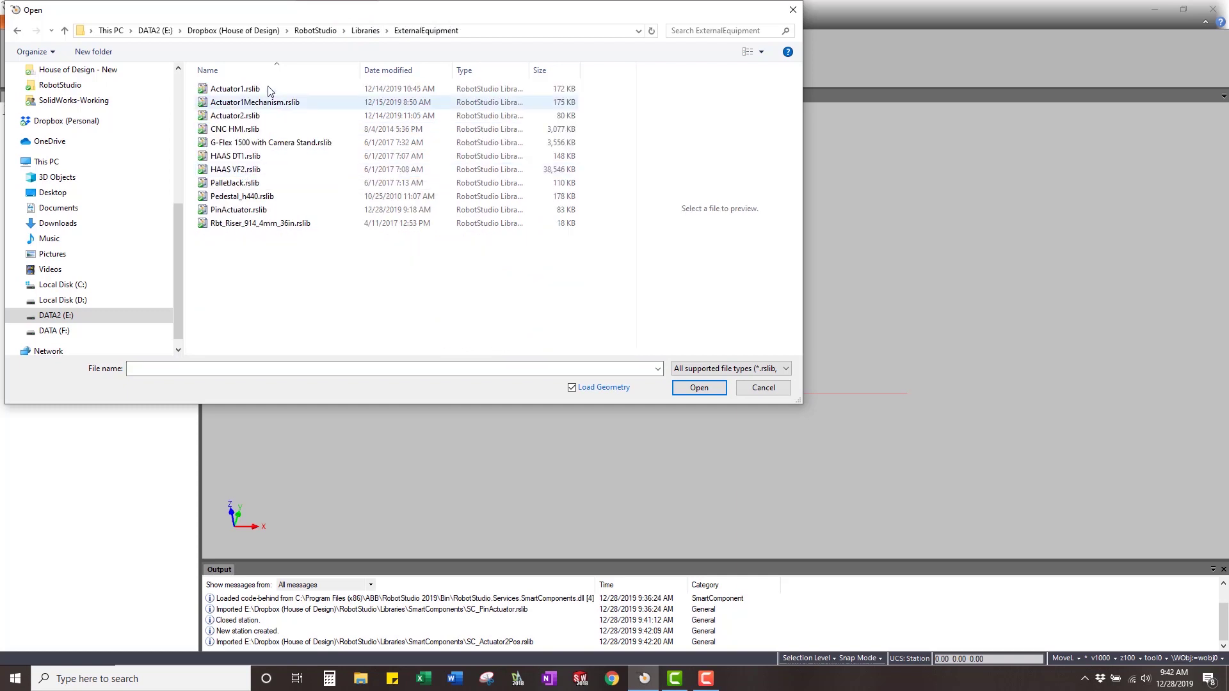
left_click(242, 119)
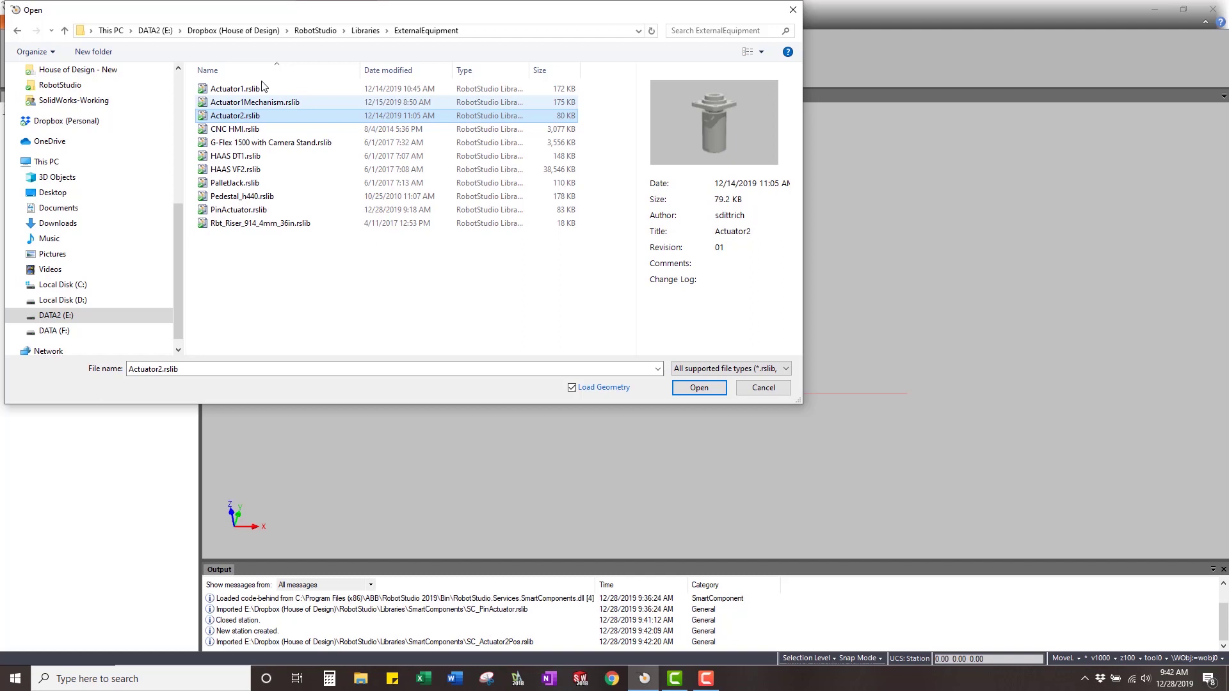
left_click(232, 211)
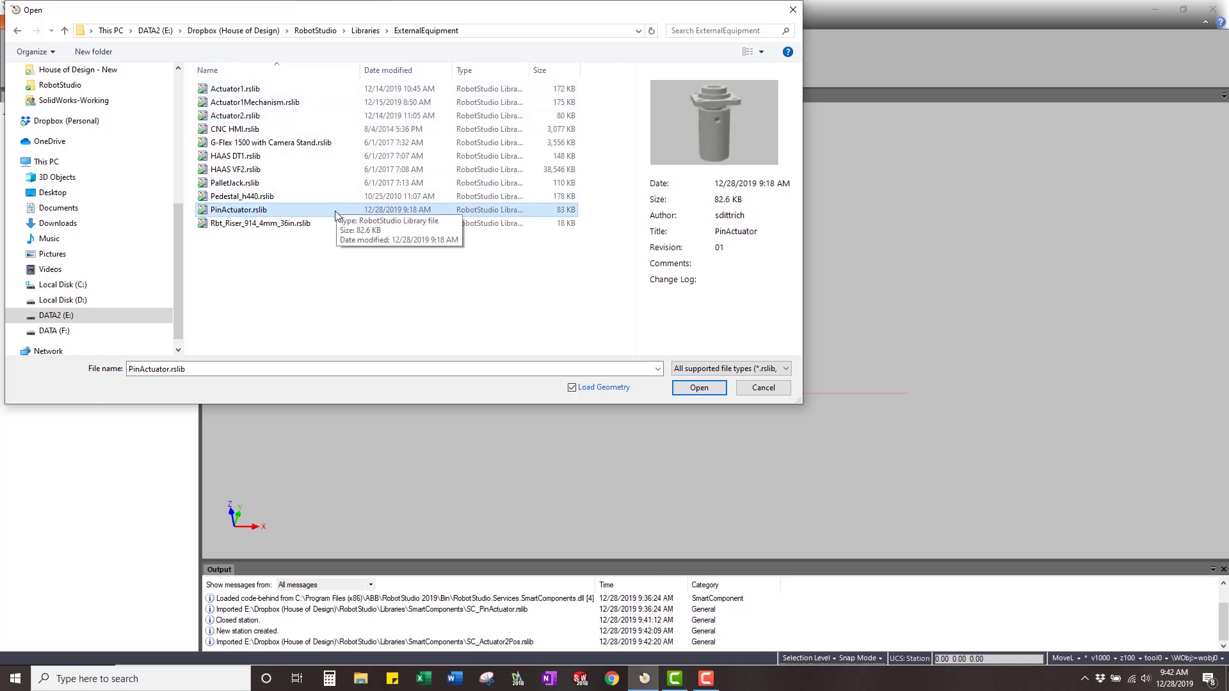
double_click(238, 215)
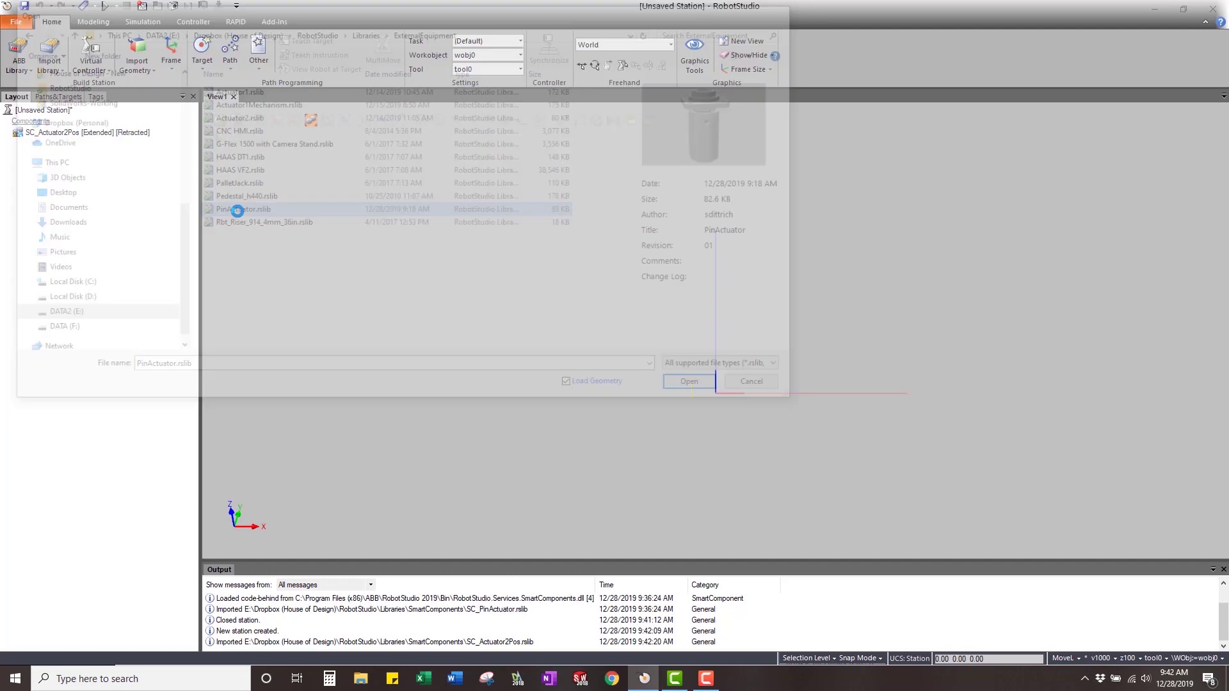
Step: Jog the PinActuator joint to test the pin's extend and retract travel
left_click(40, 133)
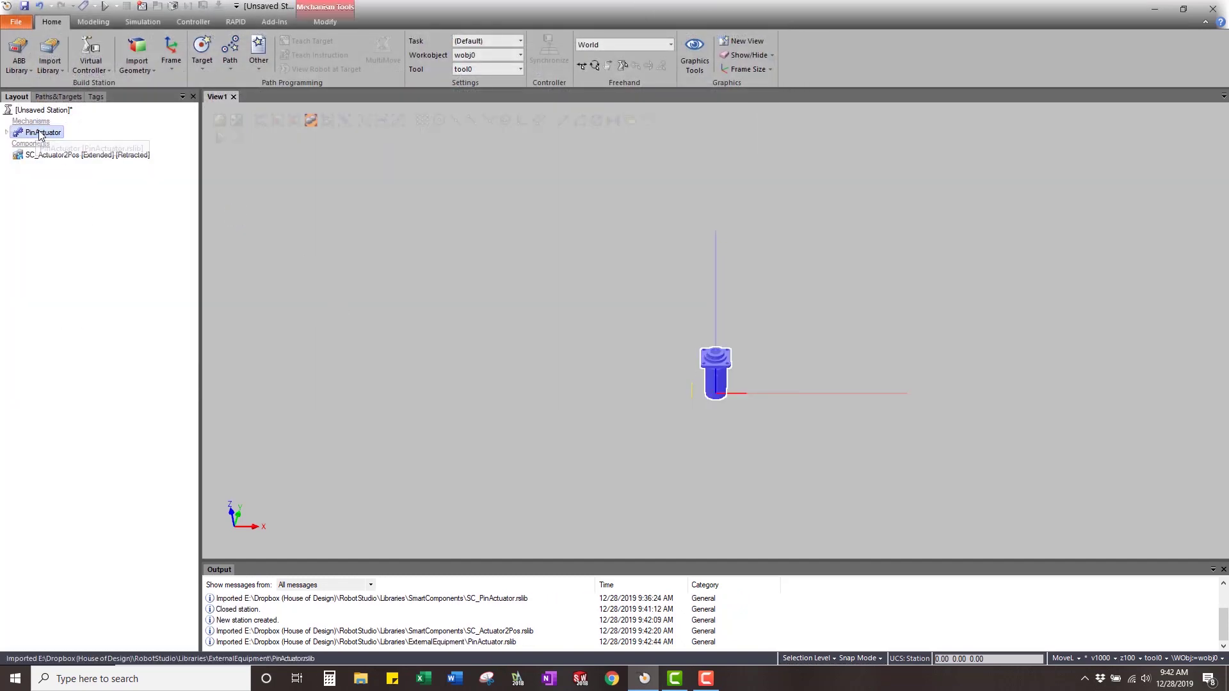
left_click(6, 133)
left_click(7, 132)
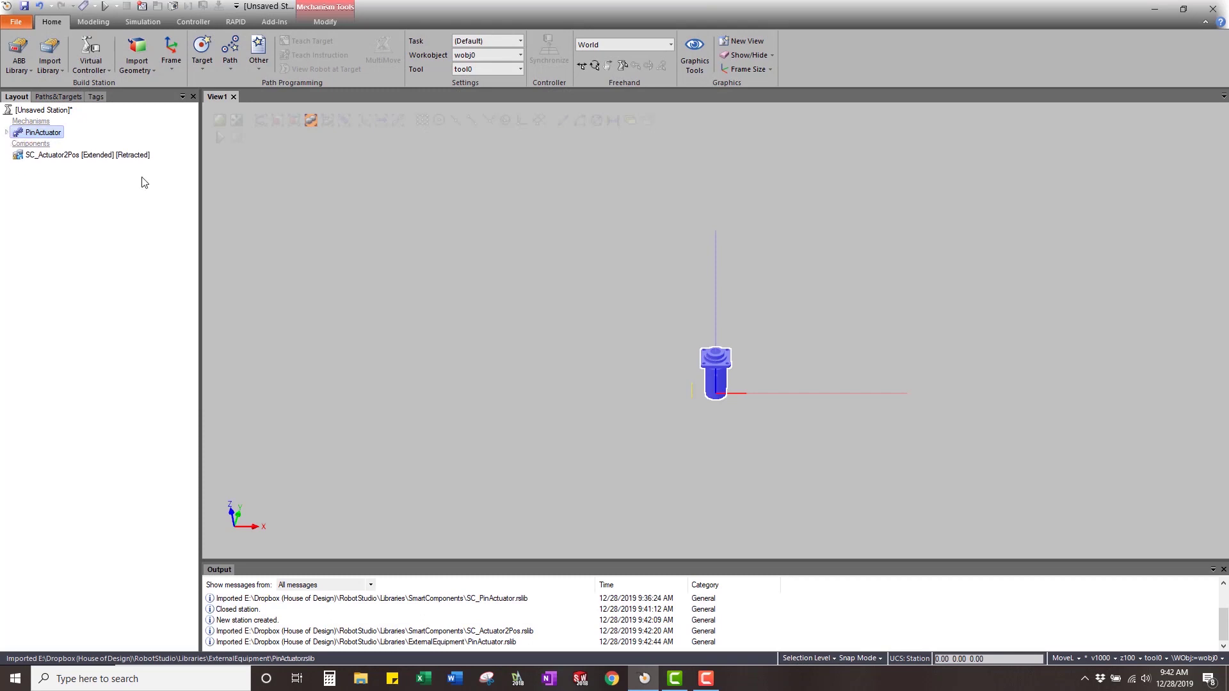
left_click(662, 334)
scroll(712, 373, "up", 5)
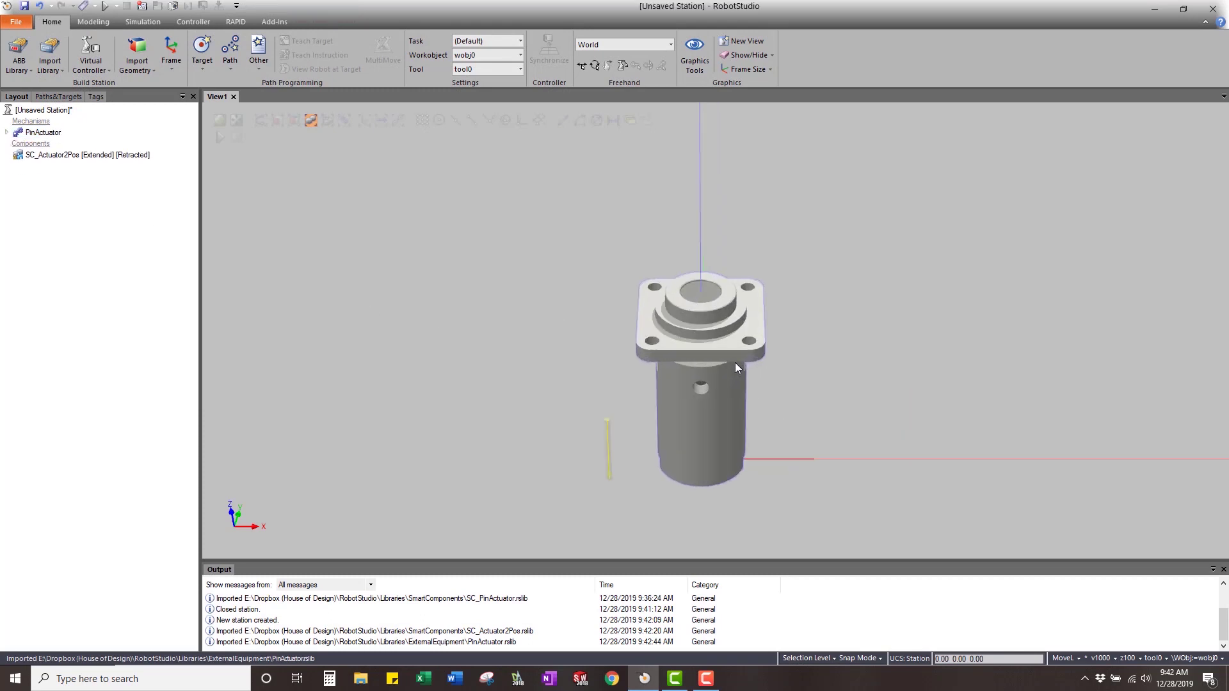
right_click(48, 134)
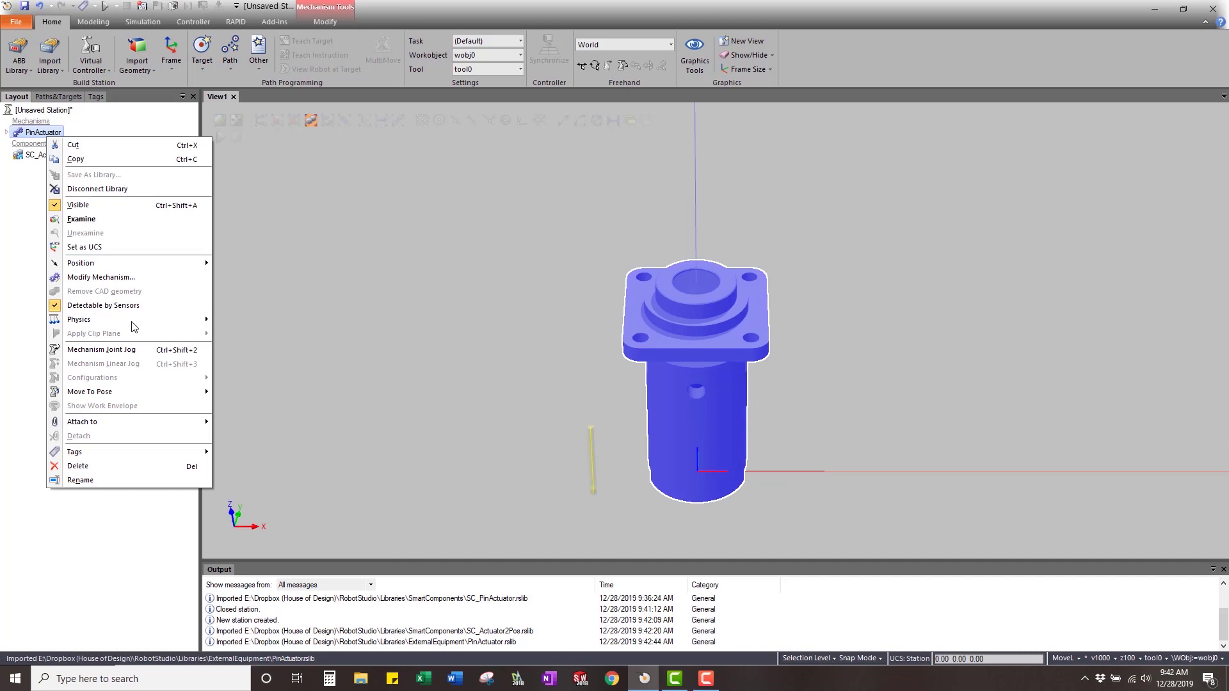
left_click(118, 350)
mouse_move(20, 119)
left_mouse_down()
mouse_move(201, 140)
mouse_move(213, 114)
mouse_move(10, 118)
left_mouse_up()
left_click(109, 318)
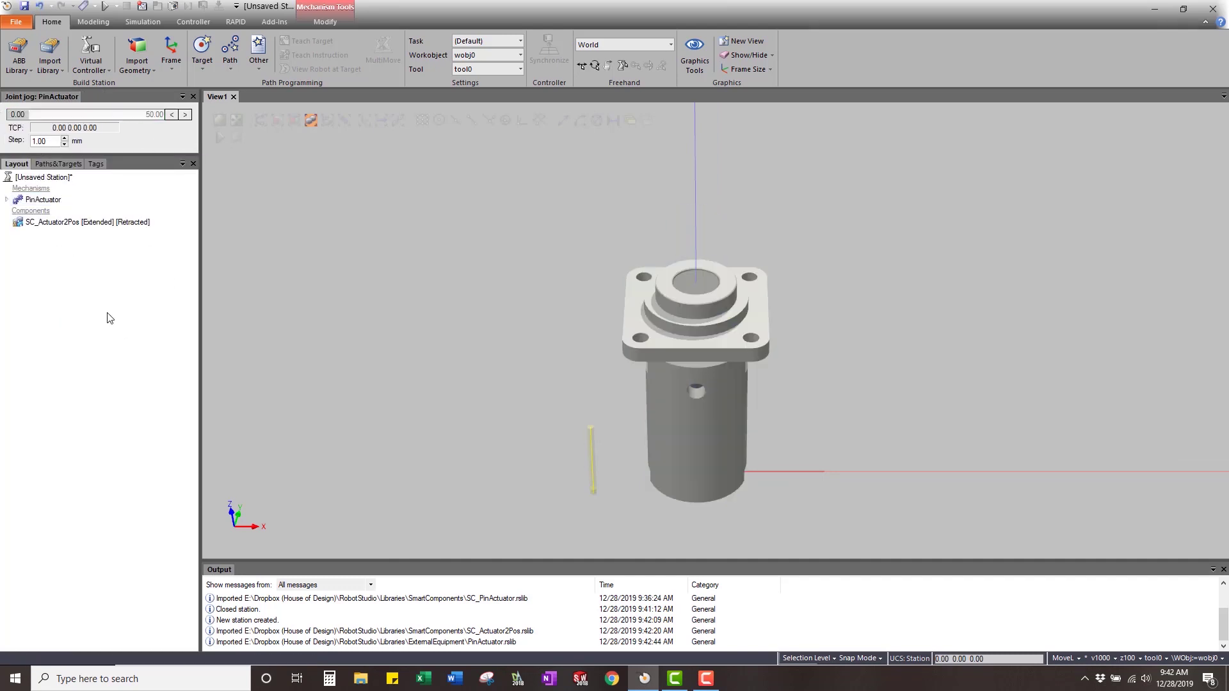
Step: Look over the SC_Actuator2Pos and PinActuator entries in the layout tree without changes
left_click(75, 224)
right_click(76, 226)
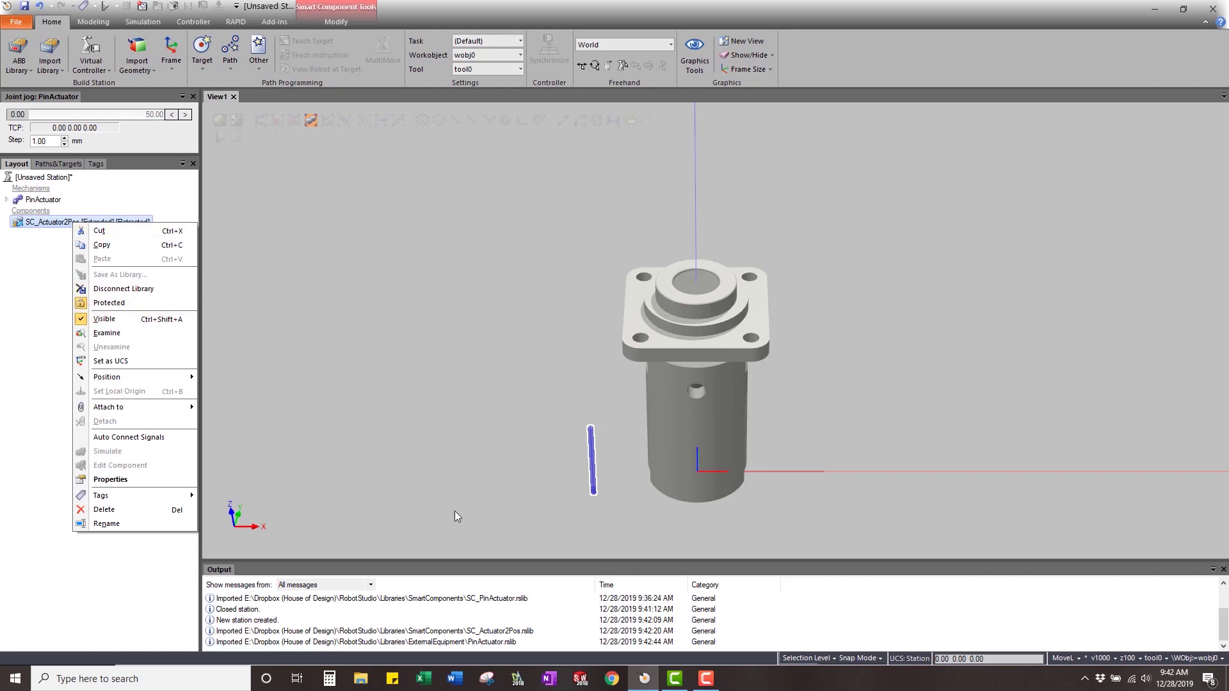
left_click(356, 404)
left_click(136, 312)
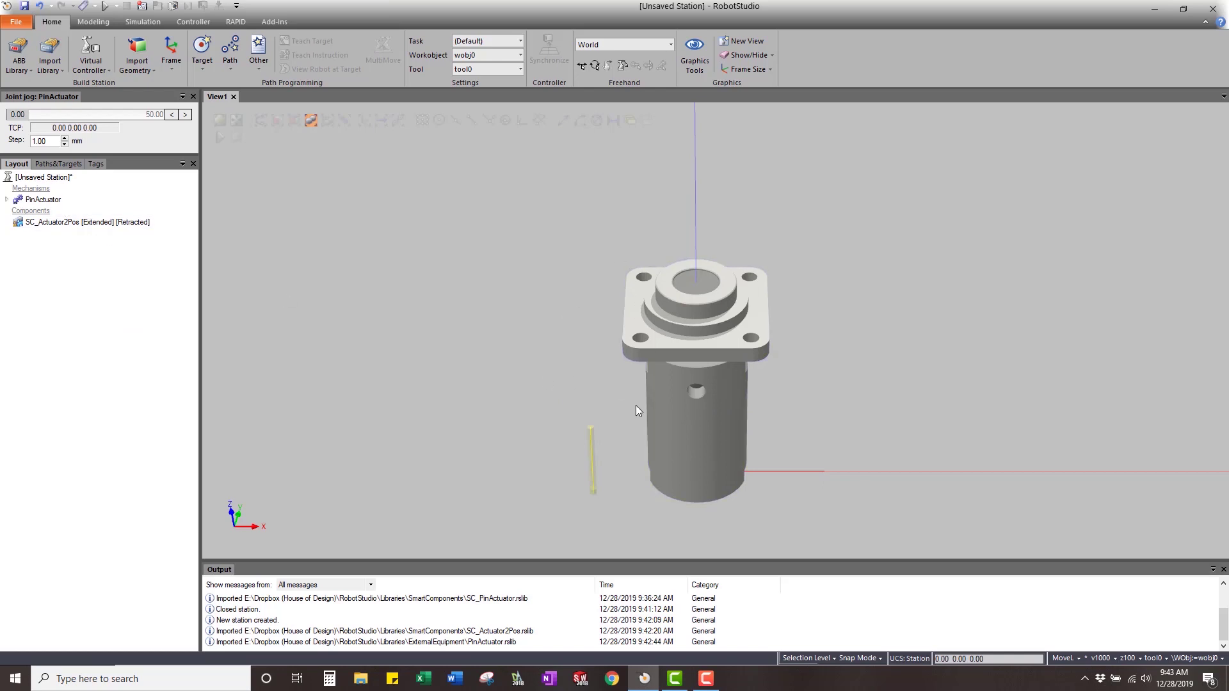
left_click(45, 200)
left_click(101, 252)
left_click(80, 222)
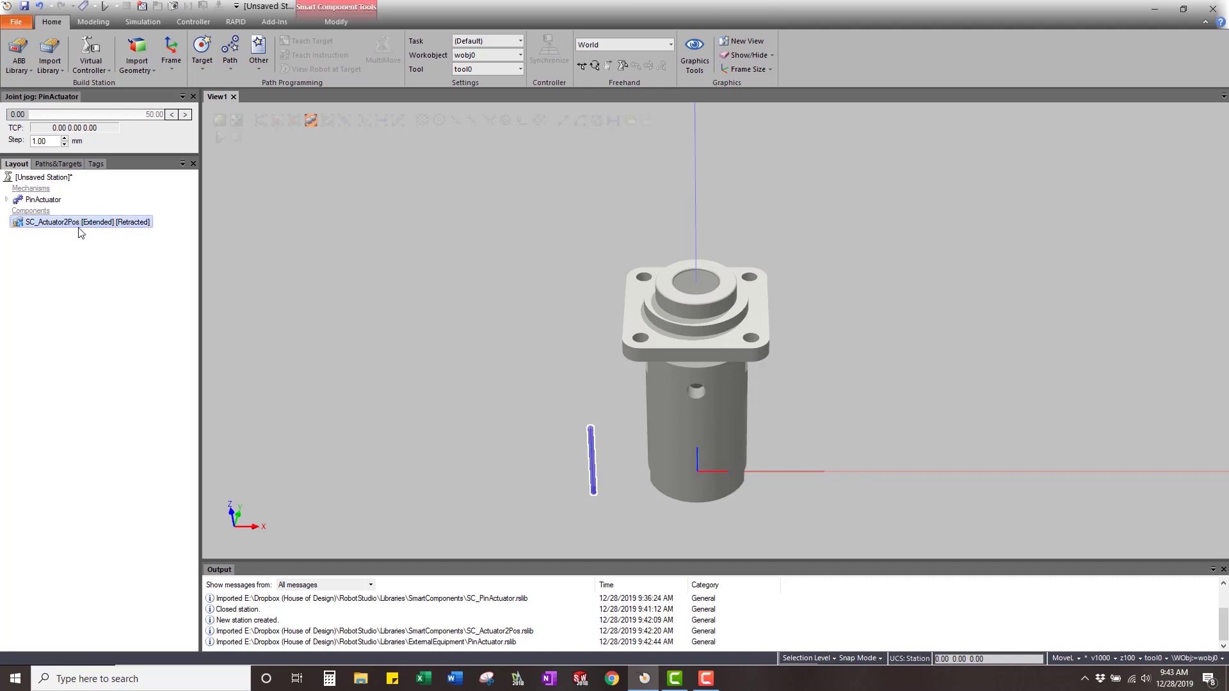
Step: Hide PinActuator's L1 link and frame the remaining pin cylinder in the view
left_click(6, 200)
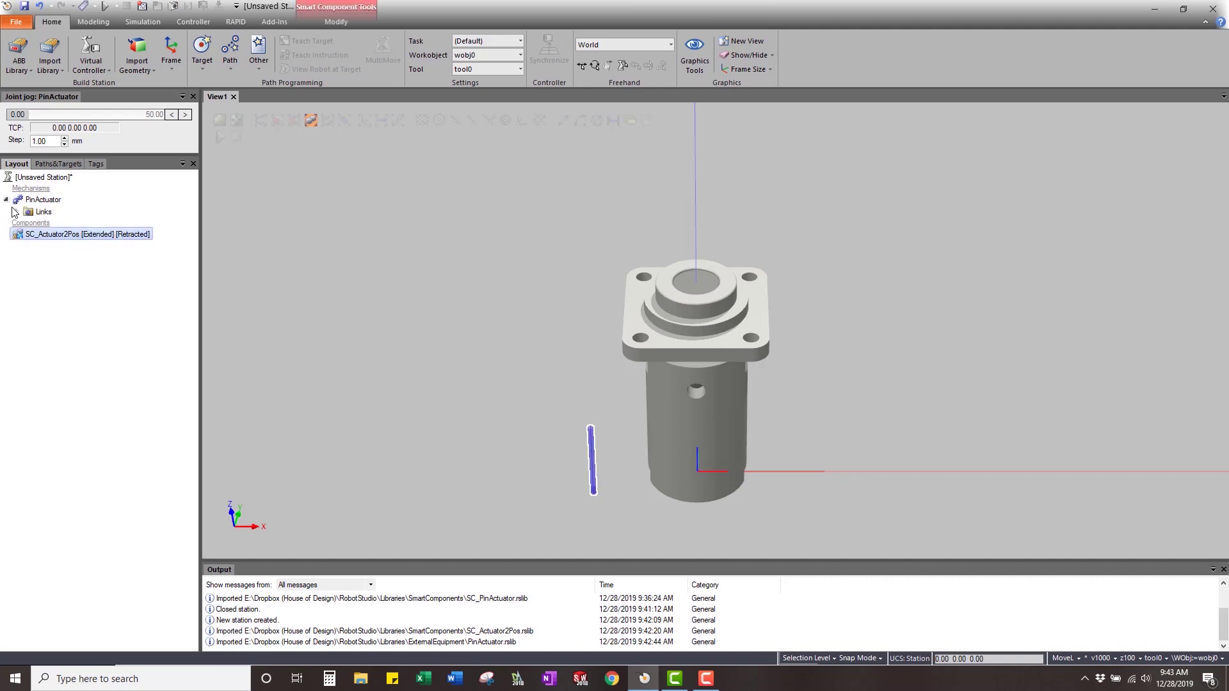
left_click(16, 212)
left_click(48, 224)
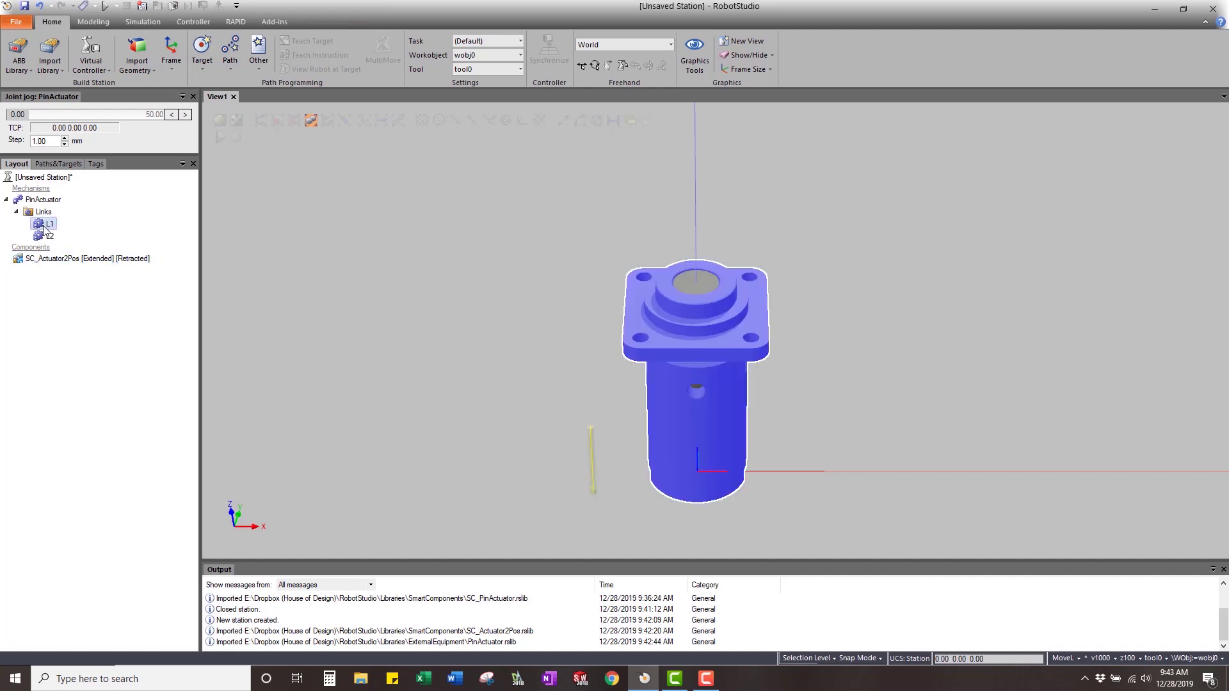
left_click(342, 278)
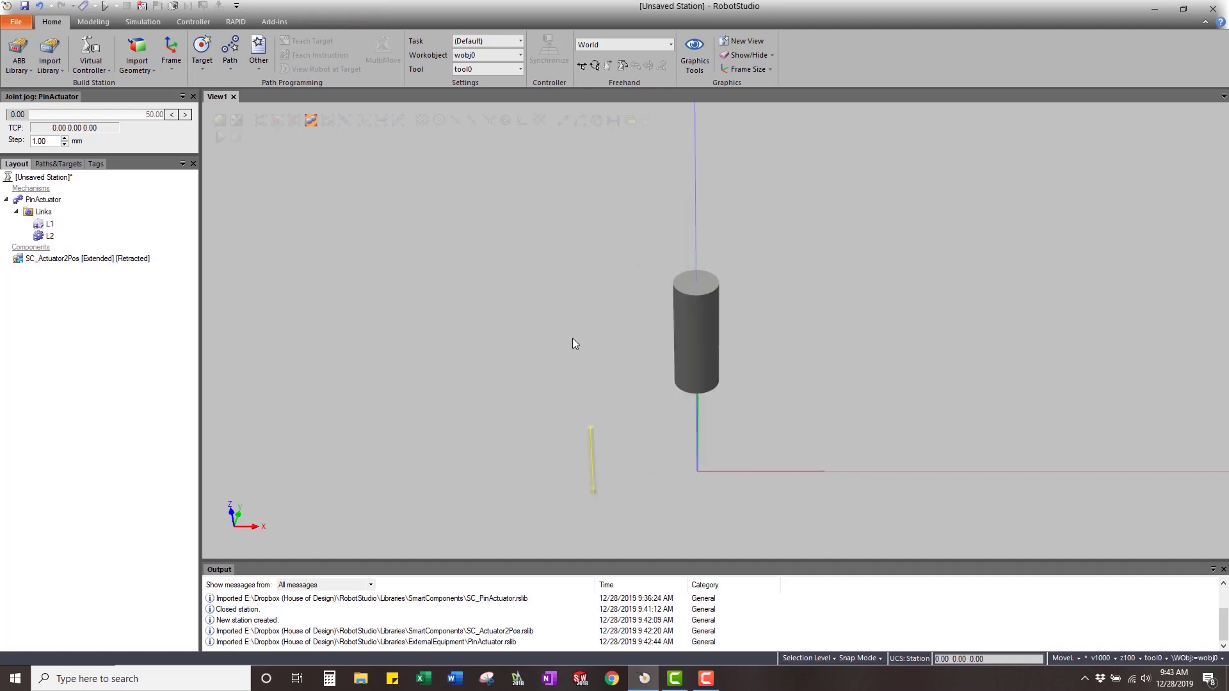
middle_click_drag(574, 344, 513, 277)
left_click(96, 258)
Step: Snap all four SC_Actuator2Pos sensor points to the cylinder's top centre
right_click(58, 259)
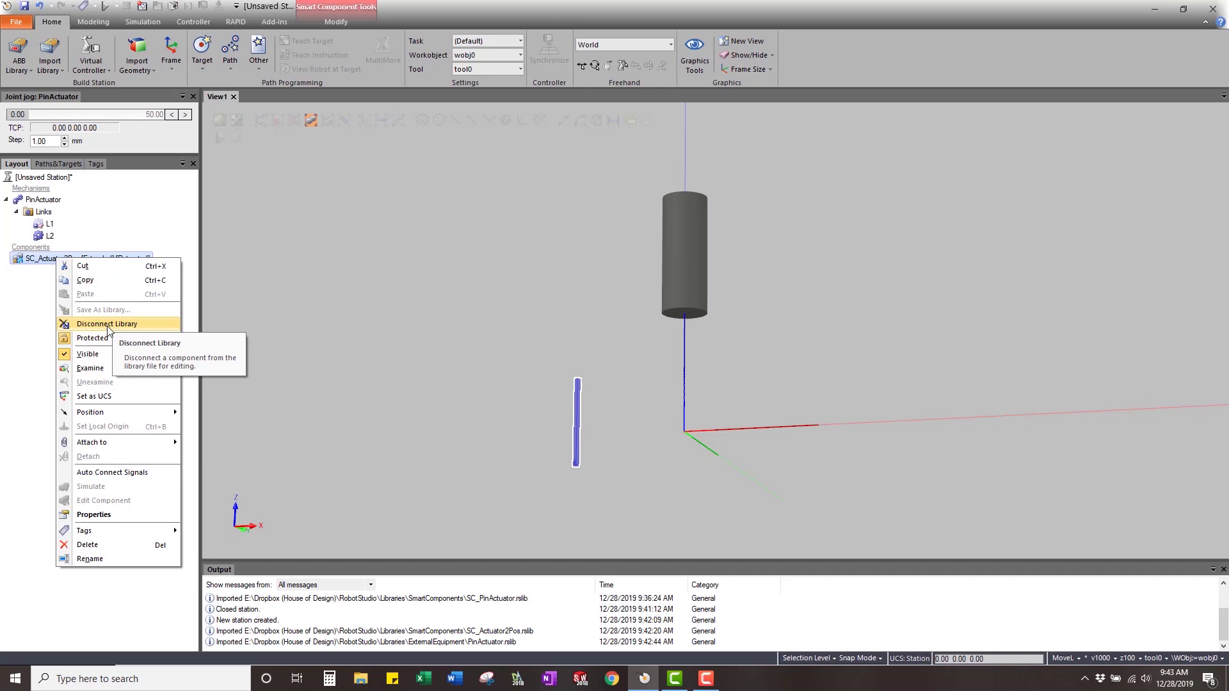
left_click(93, 515)
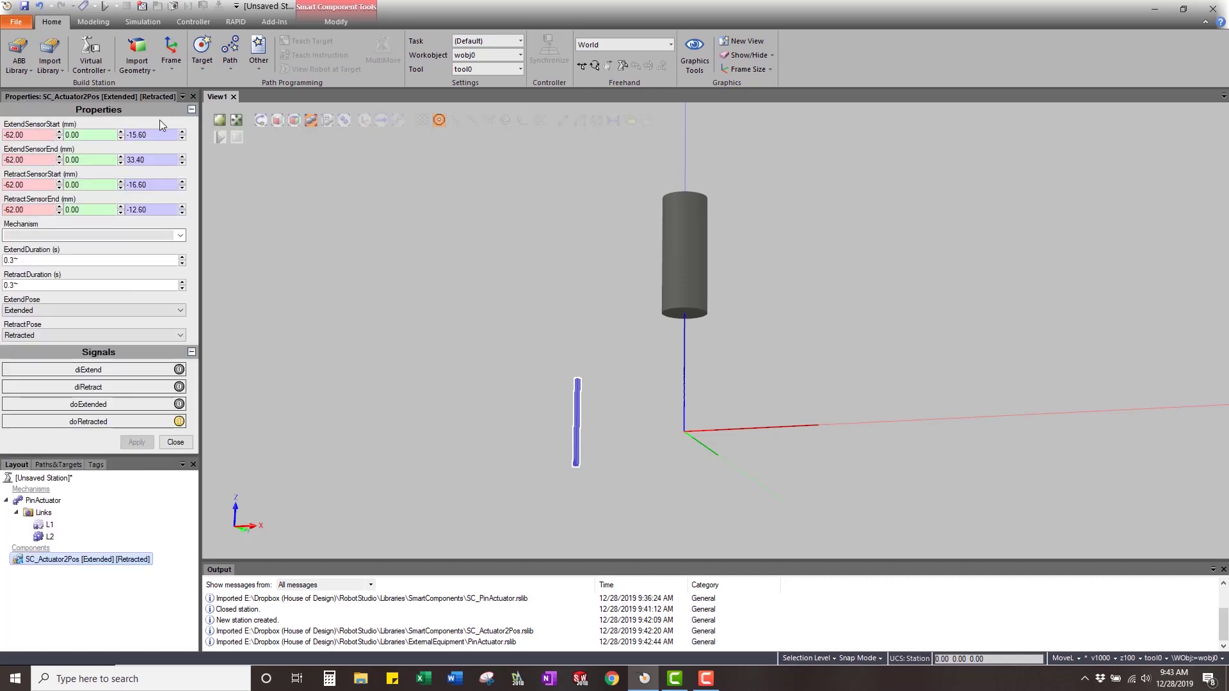
left_click(38, 132)
left_click_drag(676, 327, 686, 318, "ctrl+shift")
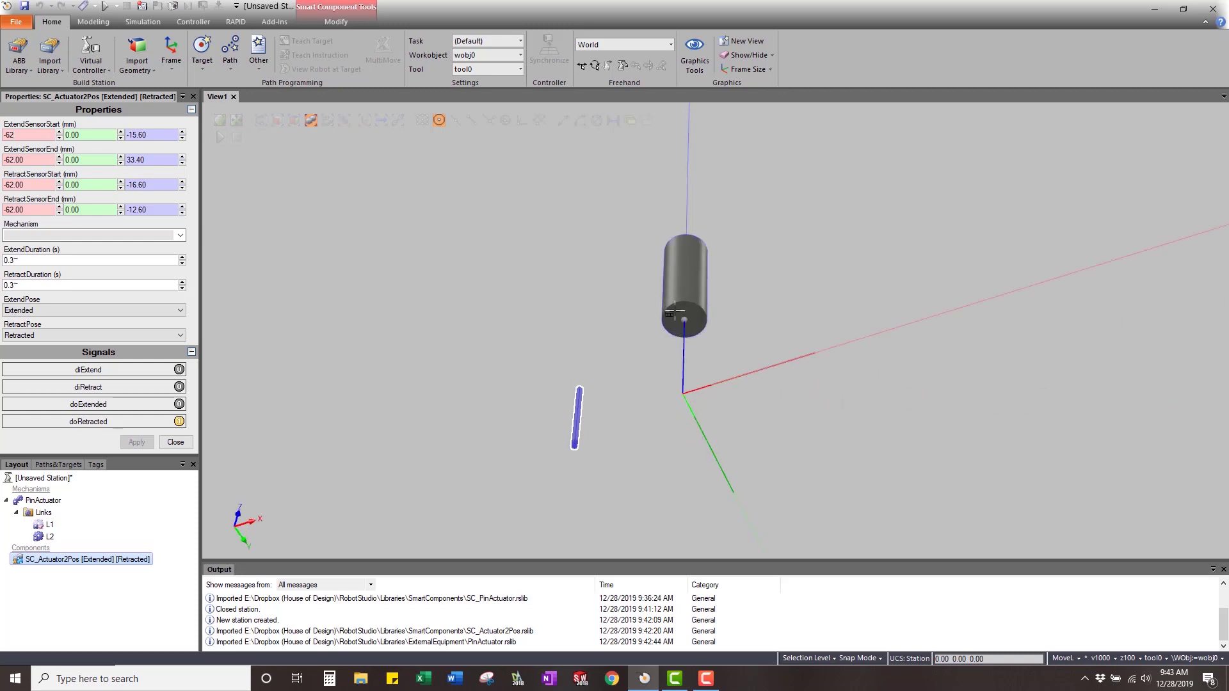
left_click(685, 320)
left_click(685, 320)
left_click(684, 320)
left_click(684, 322)
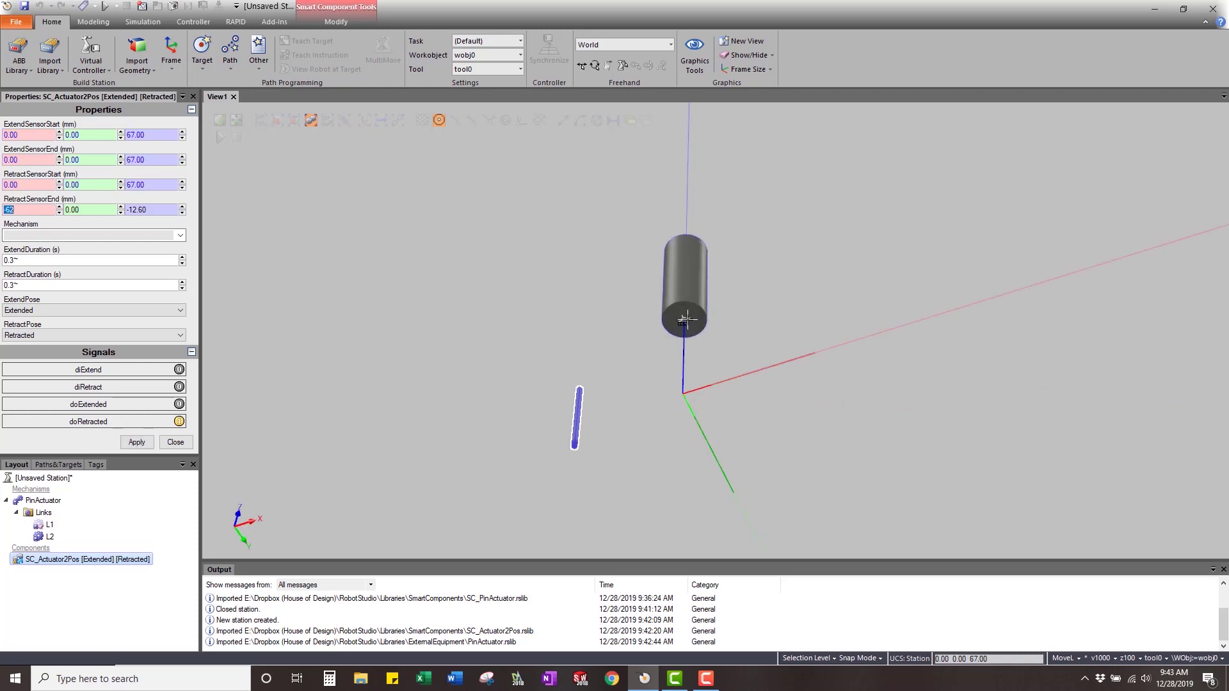
Step: Set sensor Z values to extend 66–115 and retract 66–70, then apply
left_click(166, 136)
key("Tab")
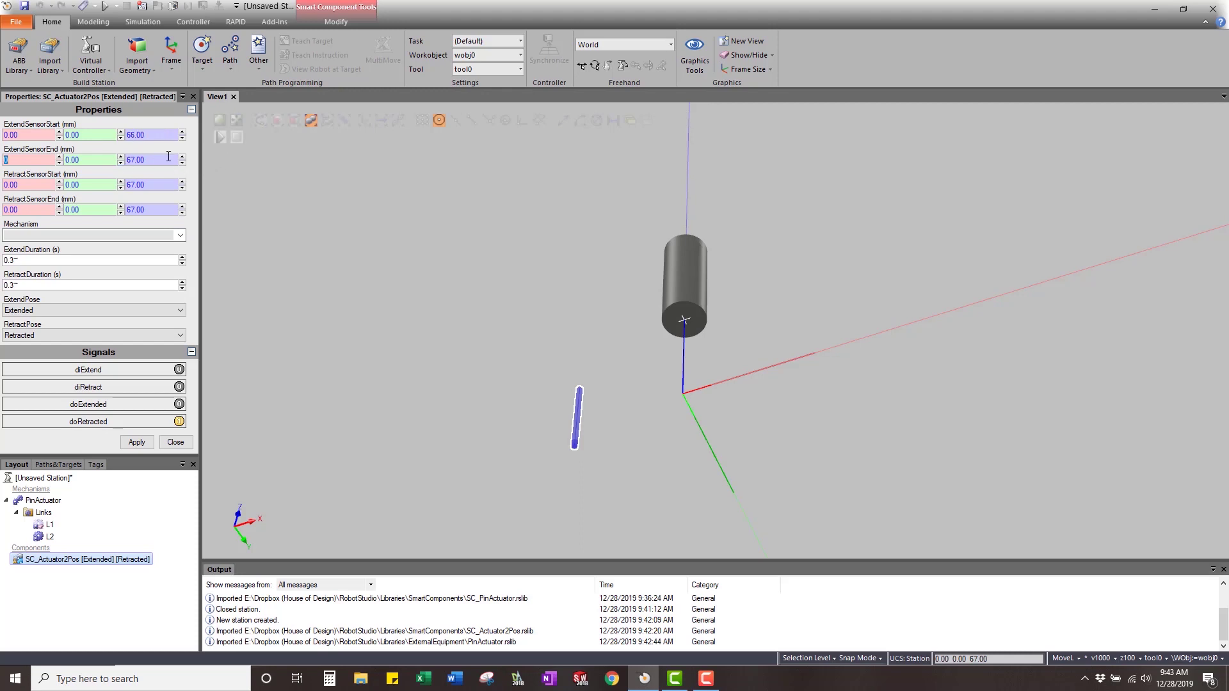
left_click(168, 157)
type("+48")
key("Tab")
left_click(161, 185)
type("-1")
key("Tab")
left_click(152, 209)
left_click(110, 237)
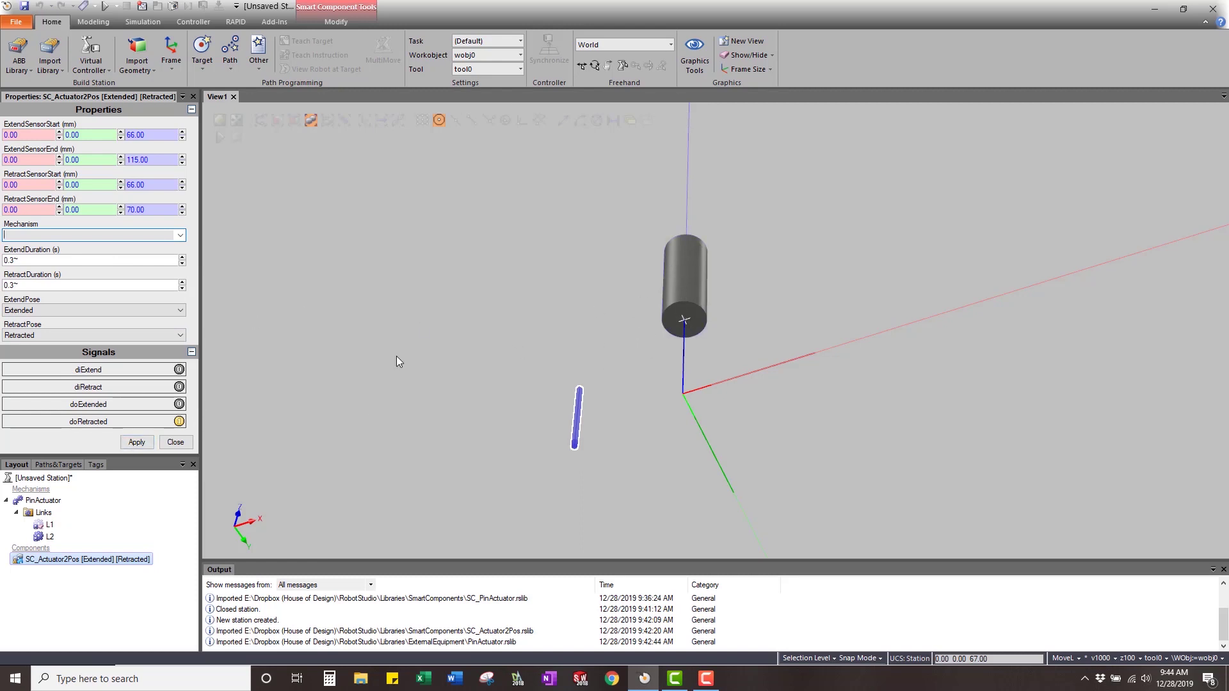
left_click(136, 442)
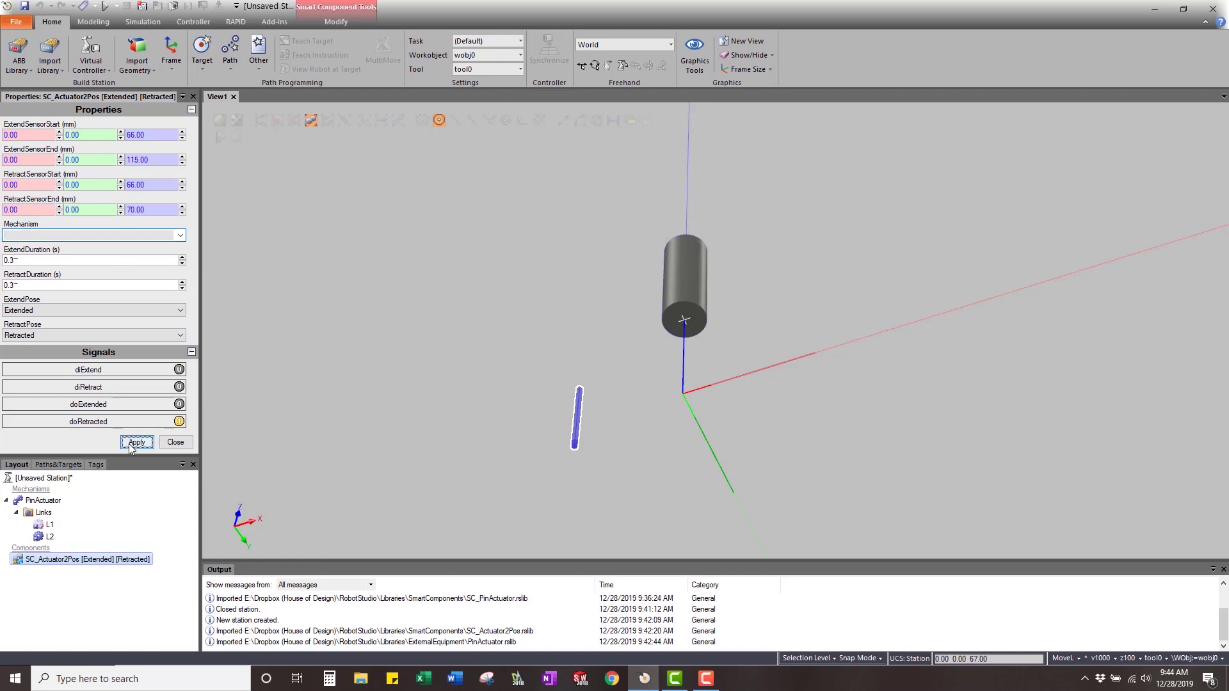
Step: Close the properties and start a simulation showing SC_Actuator2Pos signals in the I/O Simulator
left_click(176, 442)
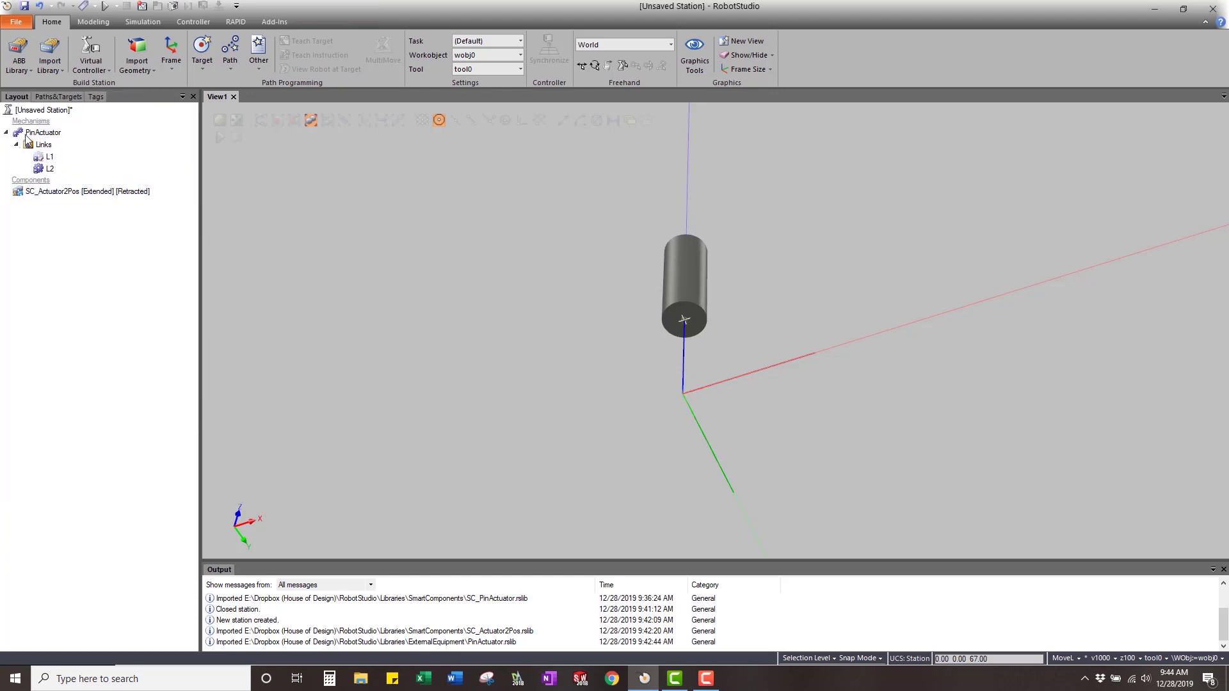
left_click(5, 132)
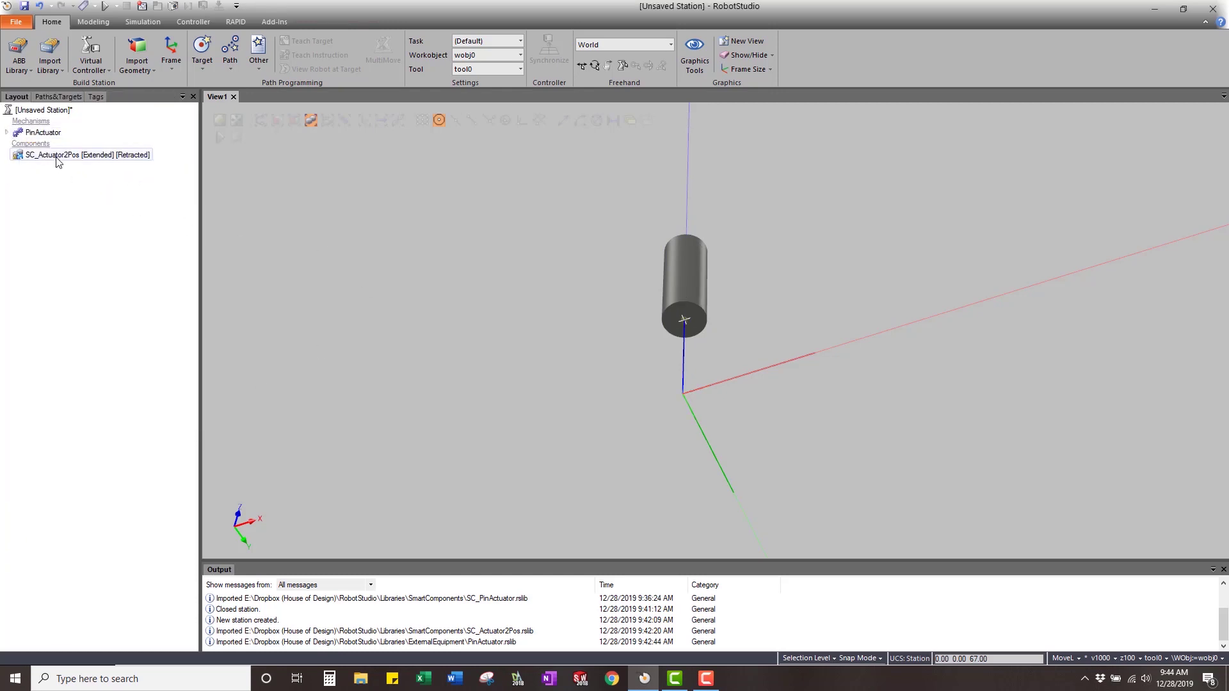
left_click(146, 23)
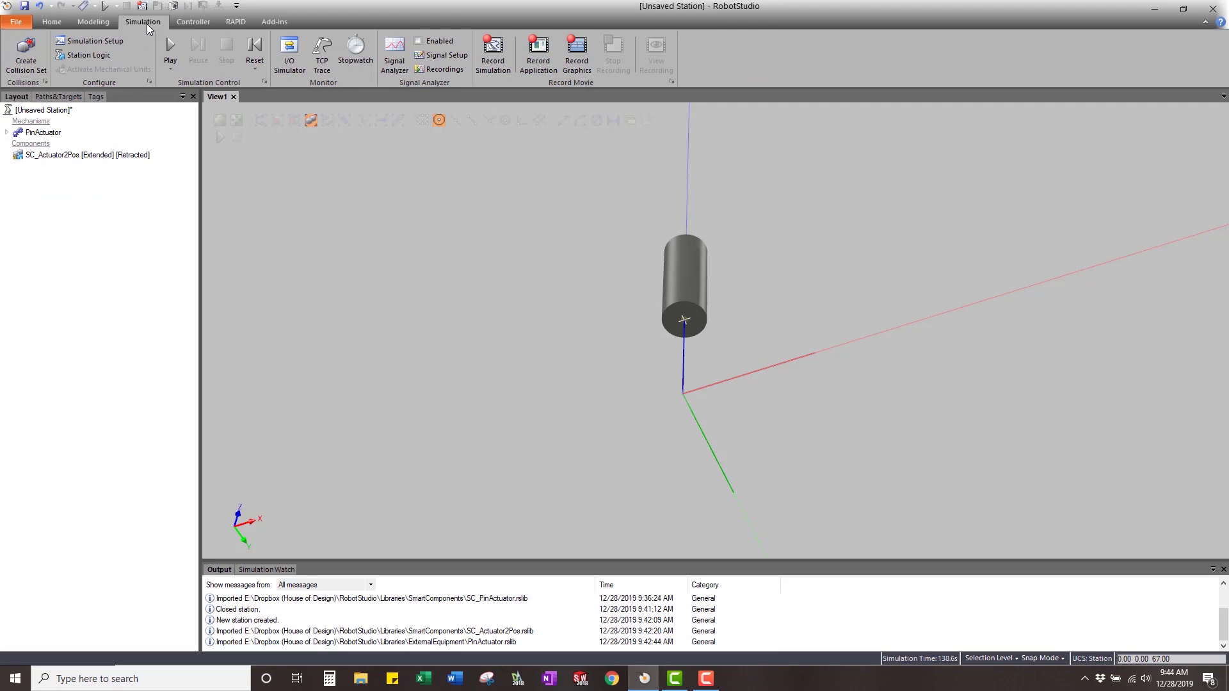
left_click(170, 51)
left_click(289, 52)
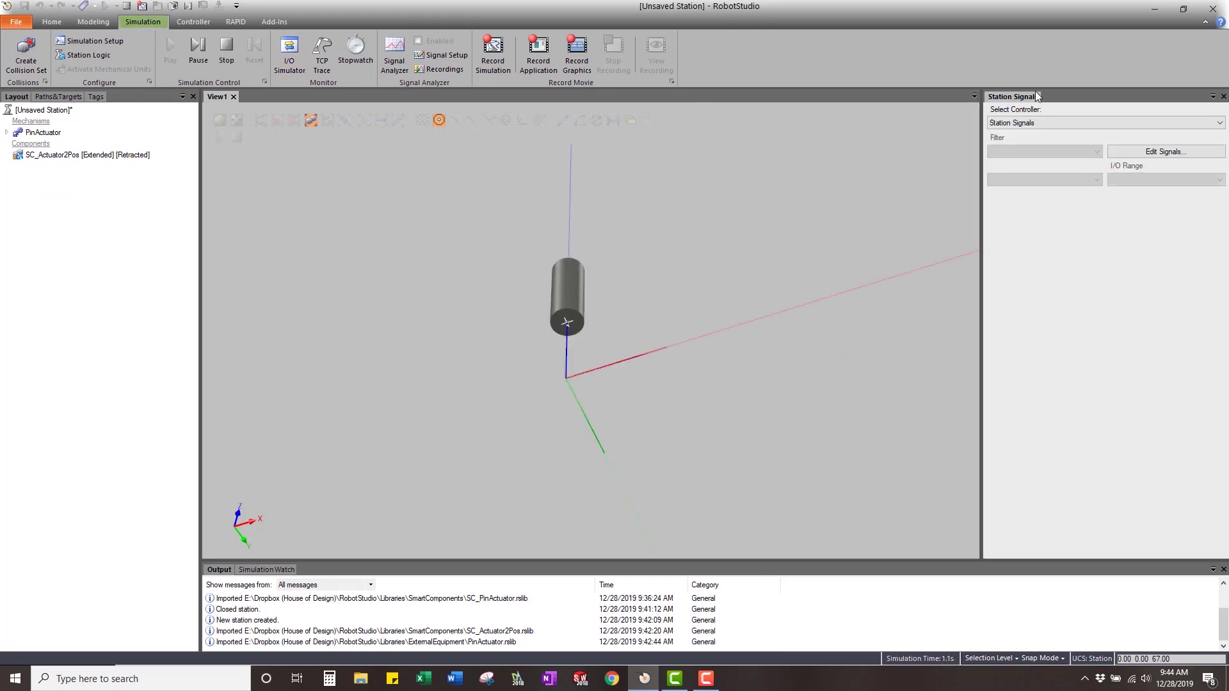
left_click(1055, 122)
left_click(1056, 140)
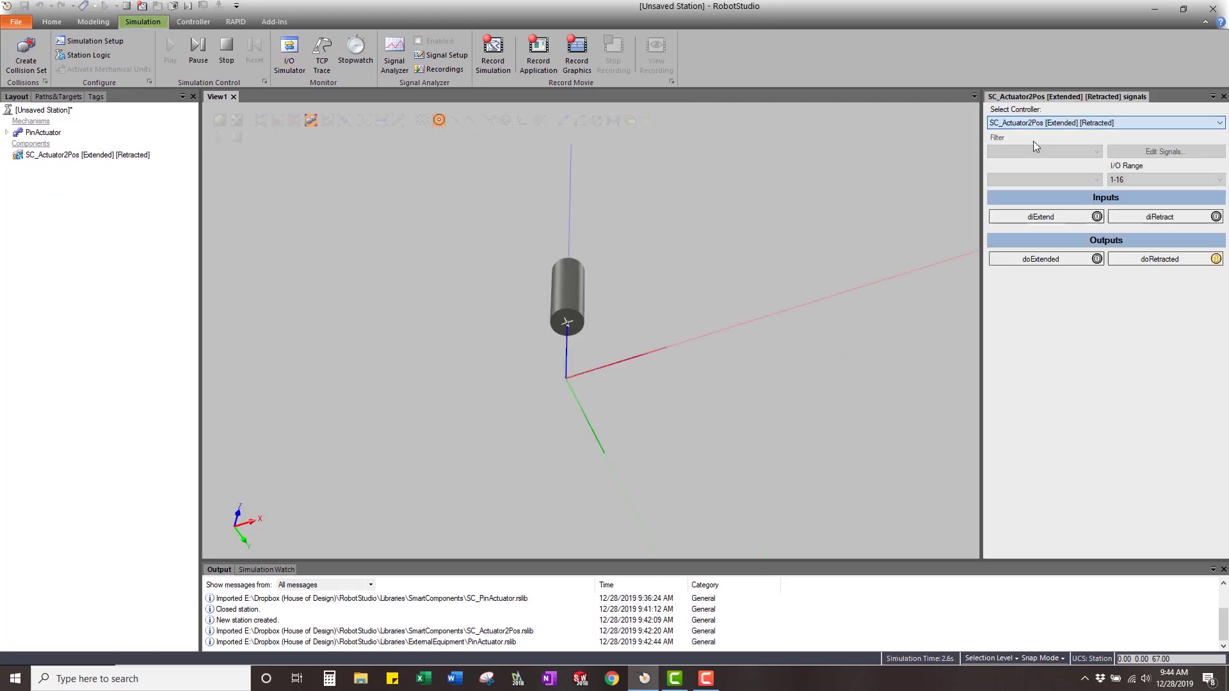
Step: Toggle diExtend and diRetract twice, then stop the simulation
left_click(1042, 218)
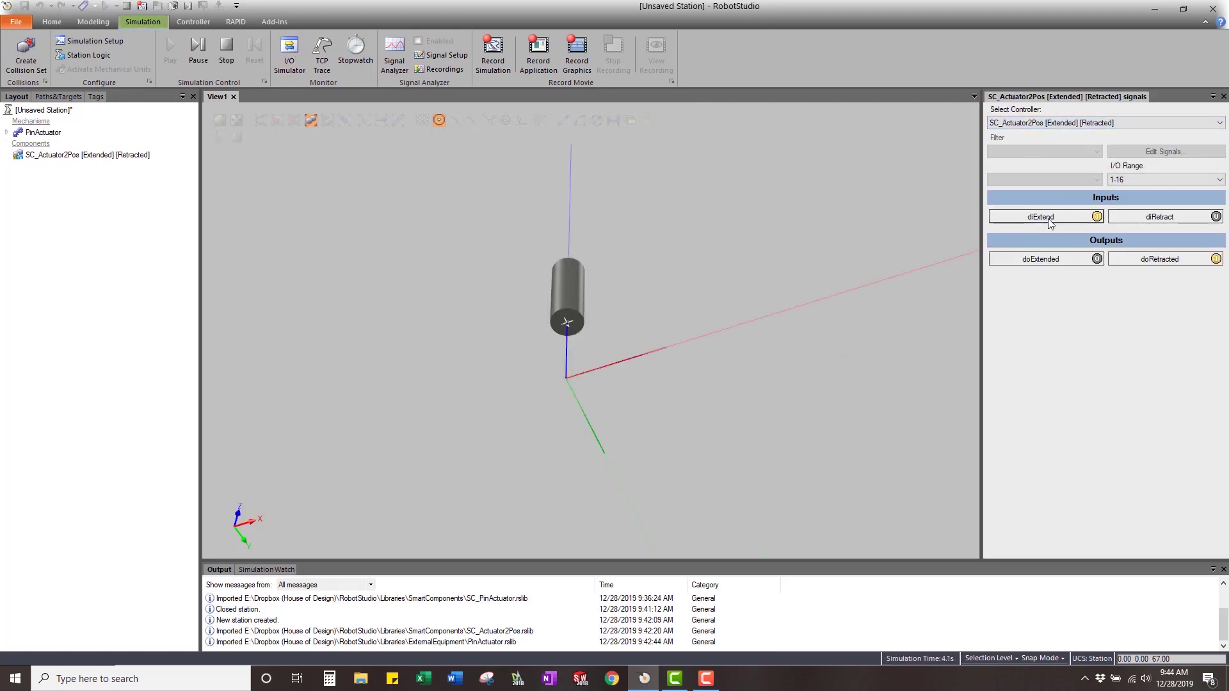
left_click(1145, 218)
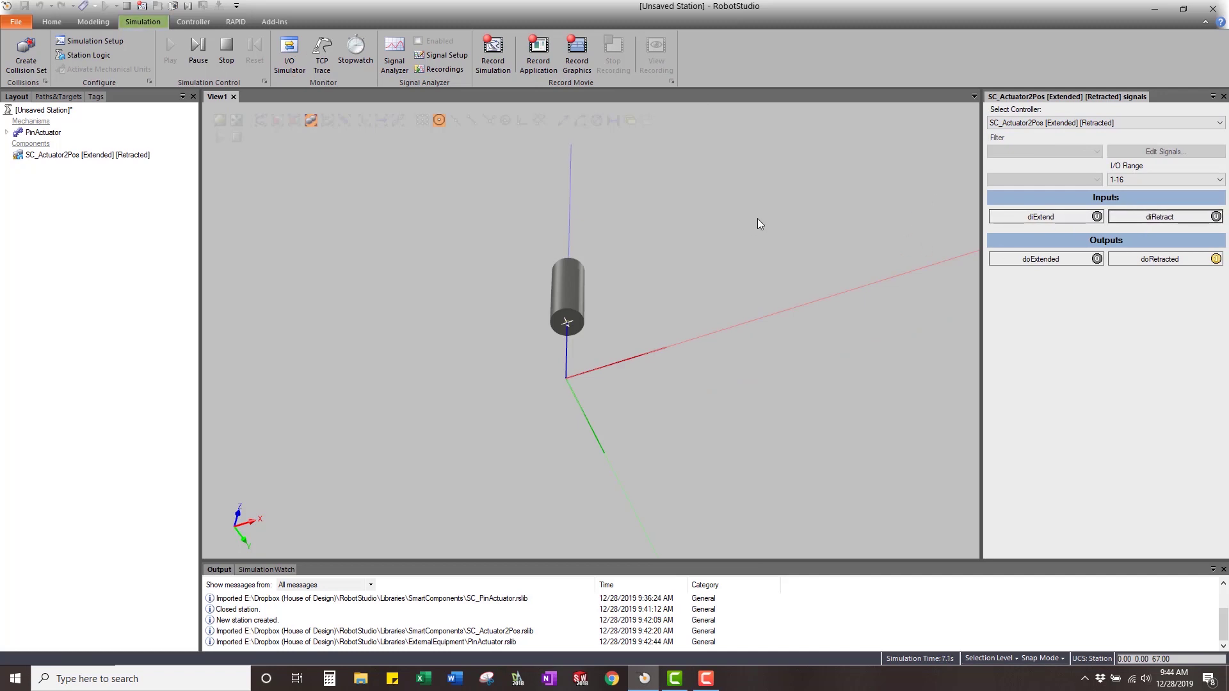
left_click_drag(759, 224, 777, 329, "ctrl+shift")
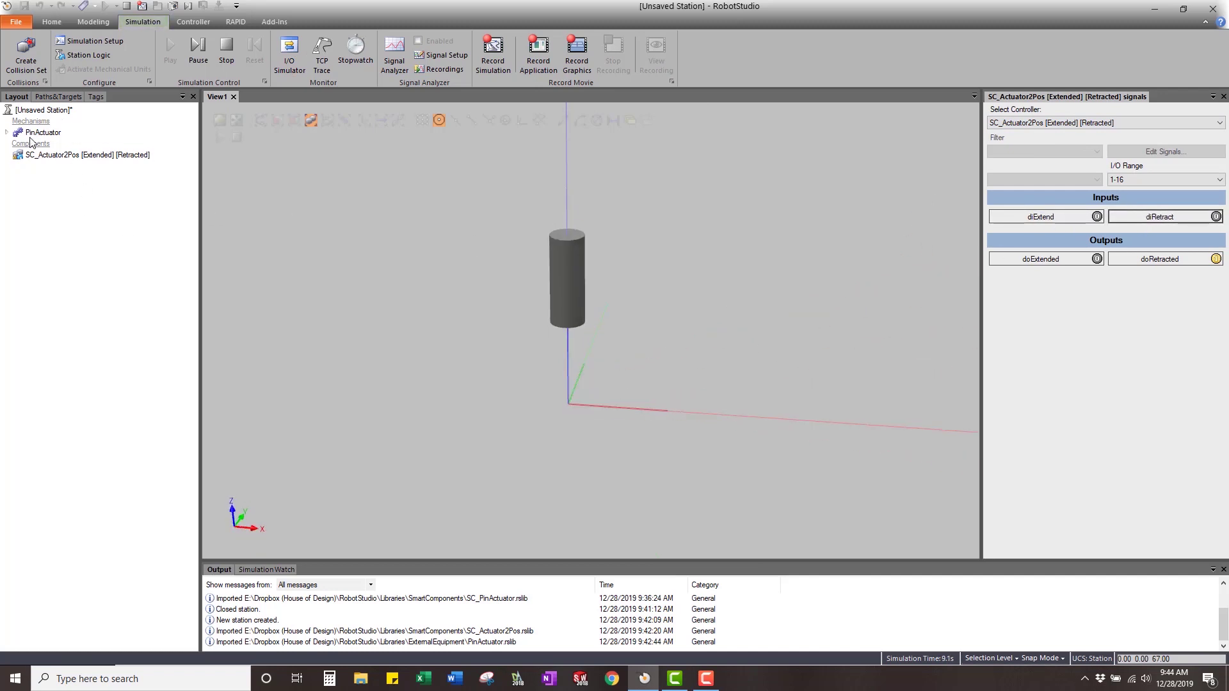
left_click(30, 132)
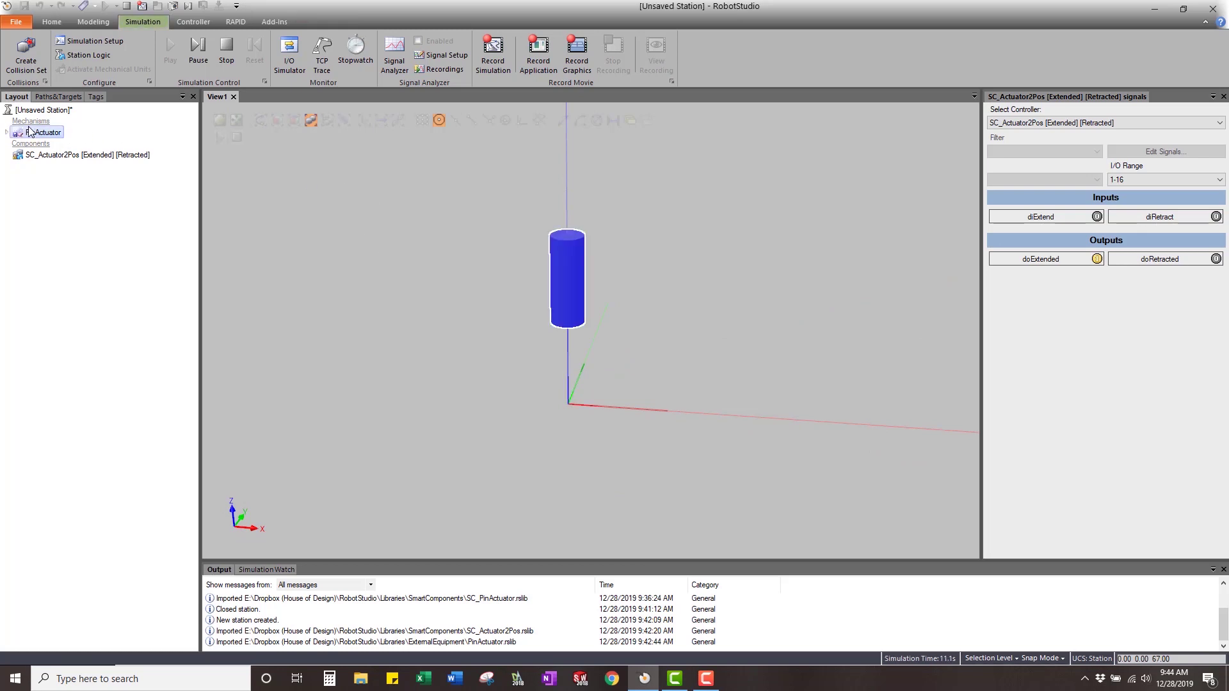
left_click(1063, 217)
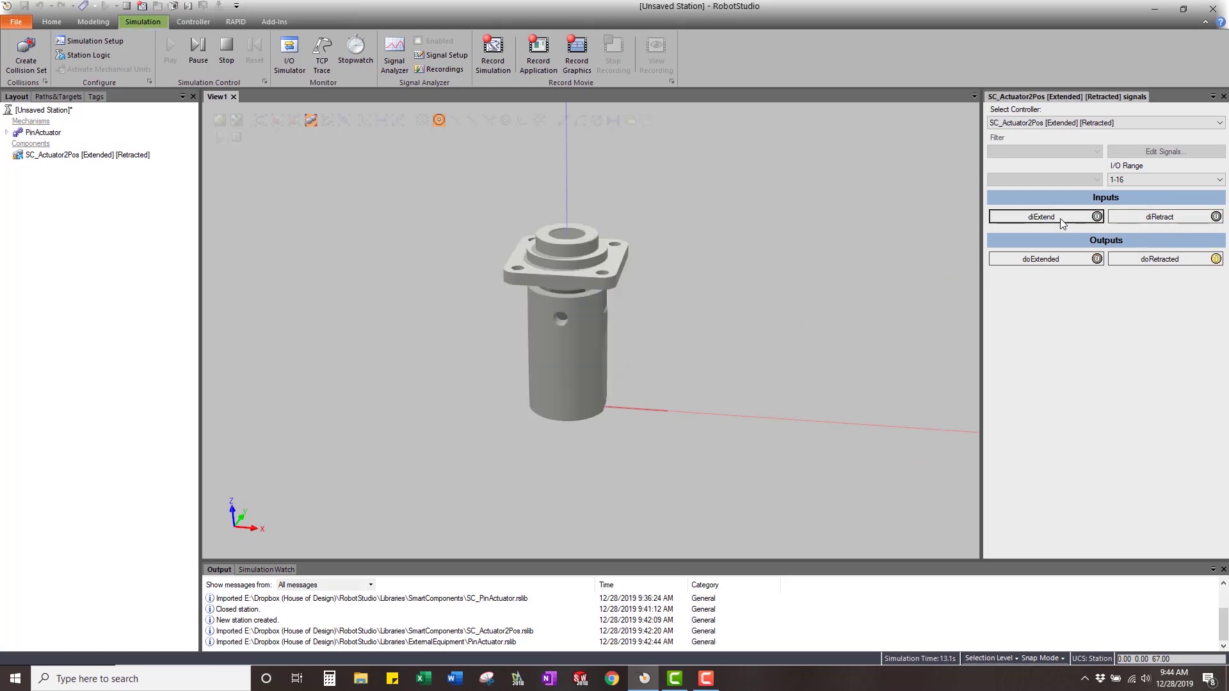
left_click(1160, 217)
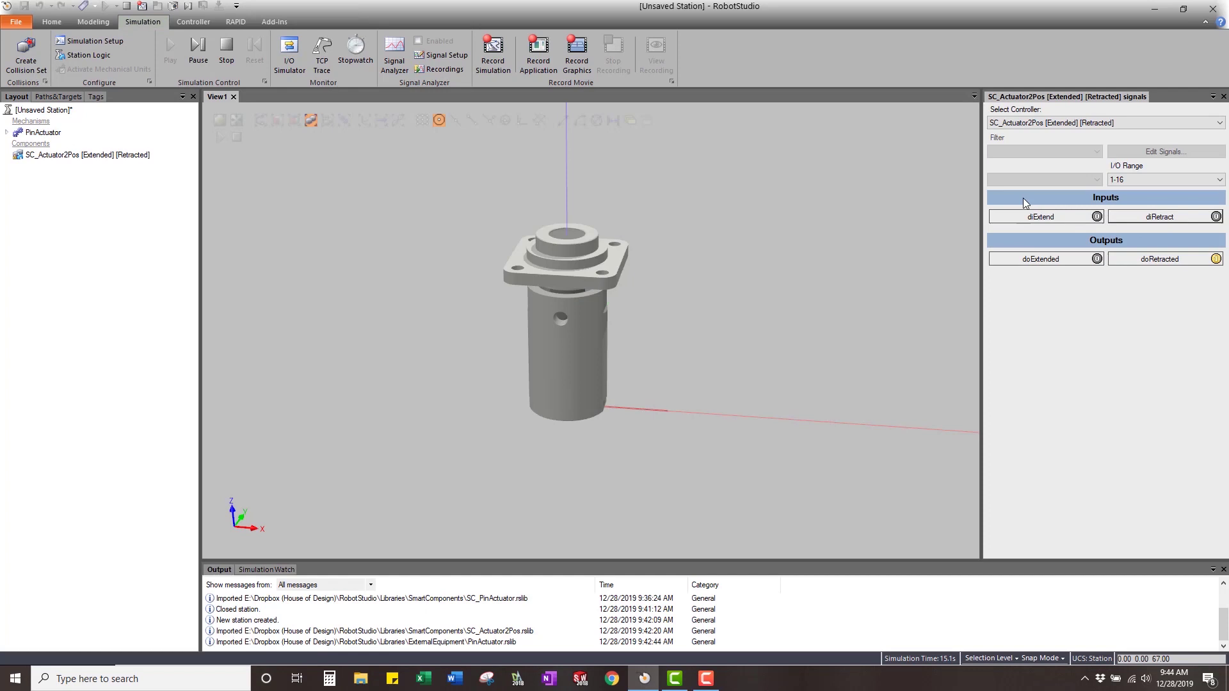
left_click(226, 48)
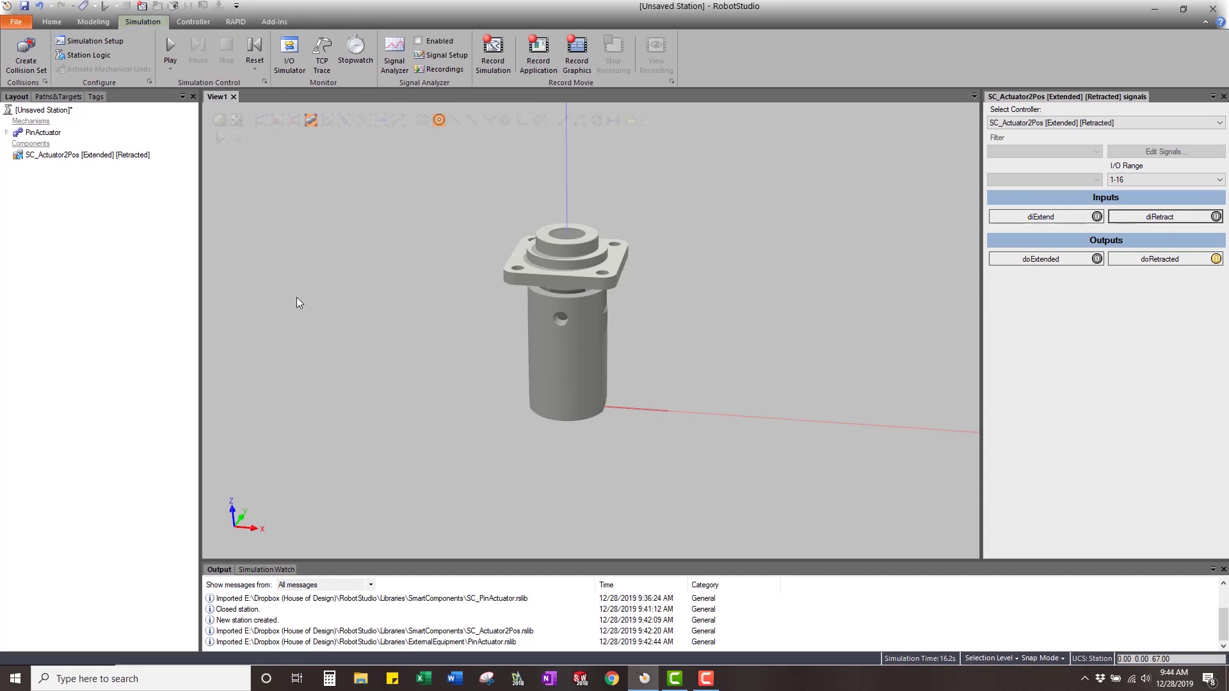
Step: Set the SC_Actuator2Pos Mechanism property to PinActuator and apply
right_click(69, 157)
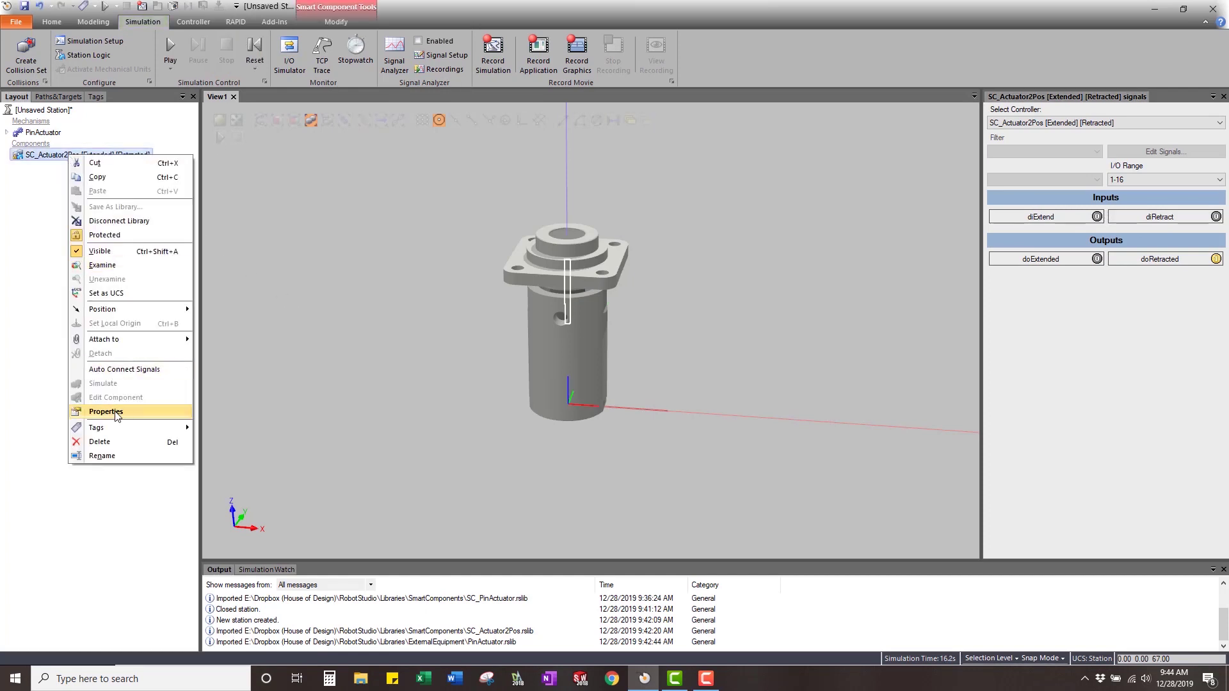
left_click(106, 412)
left_click(170, 235)
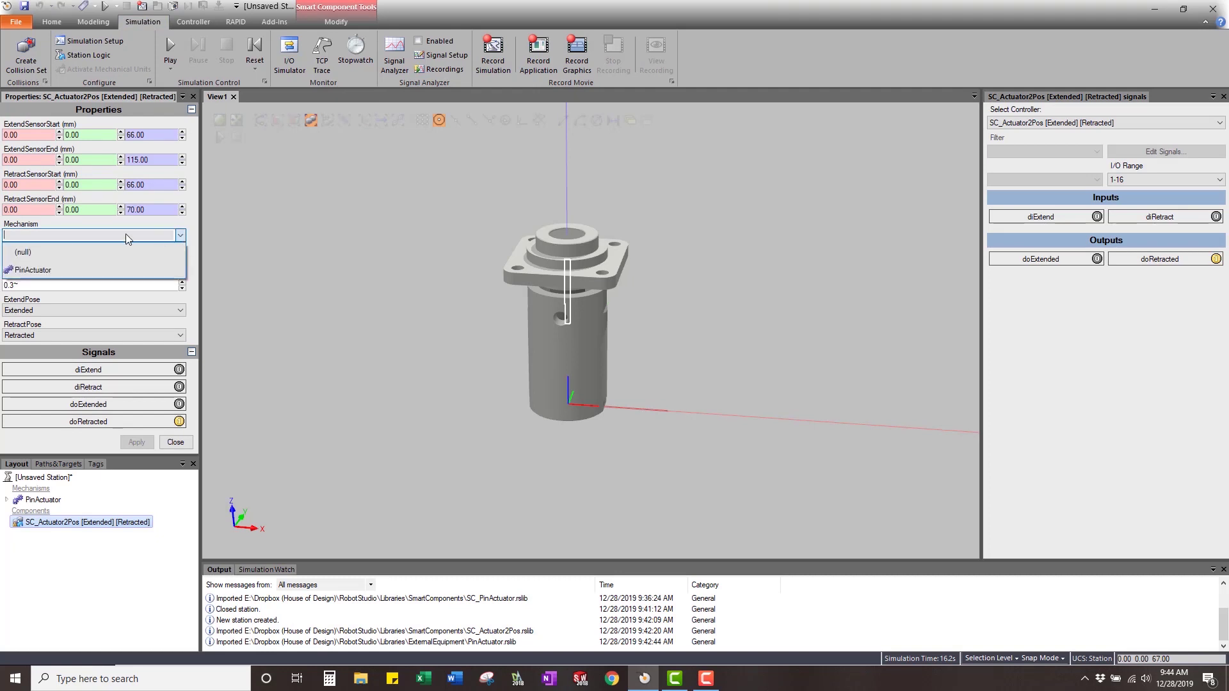
left_click(28, 270)
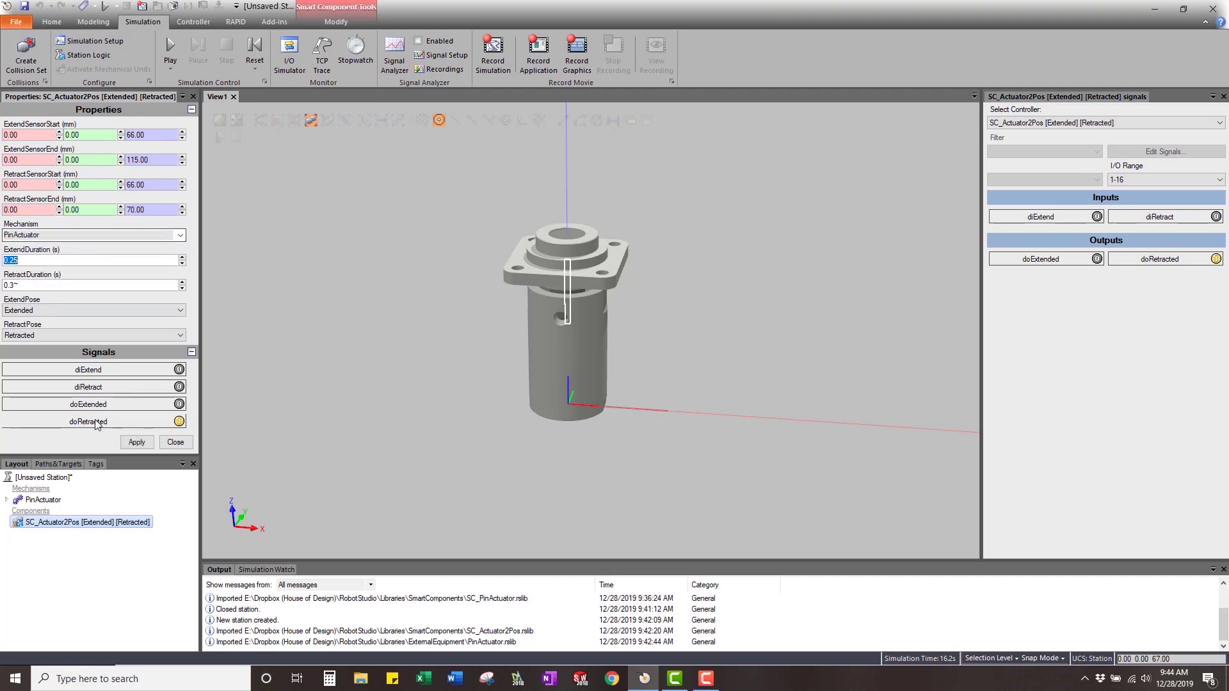
left_click(137, 441)
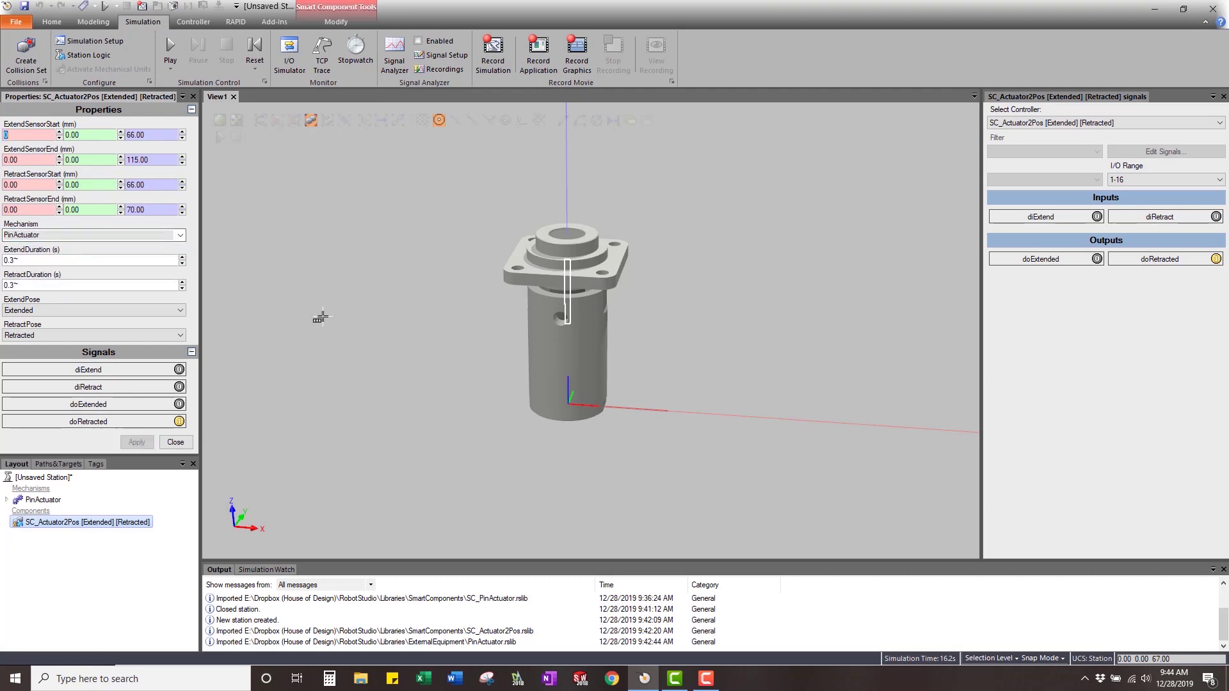
Step: Run the simulation, pulse diExtend then diRetract, and close the properties
left_click(169, 50)
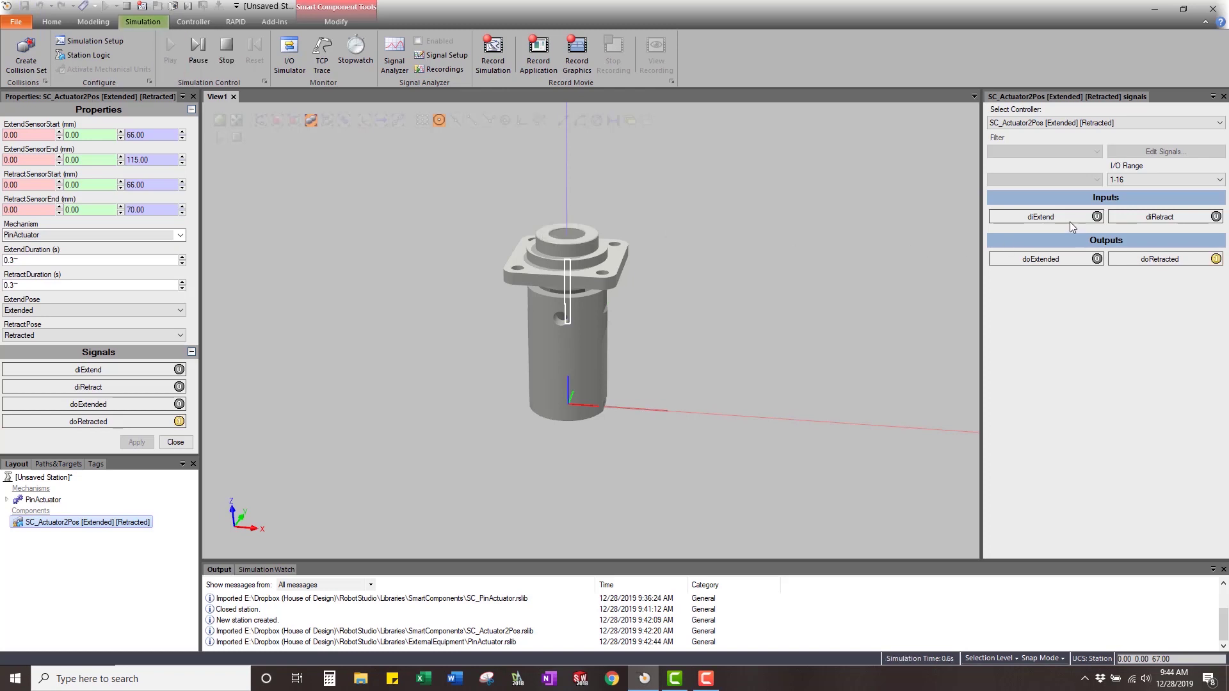
left_click(1041, 217)
left_click(1042, 217)
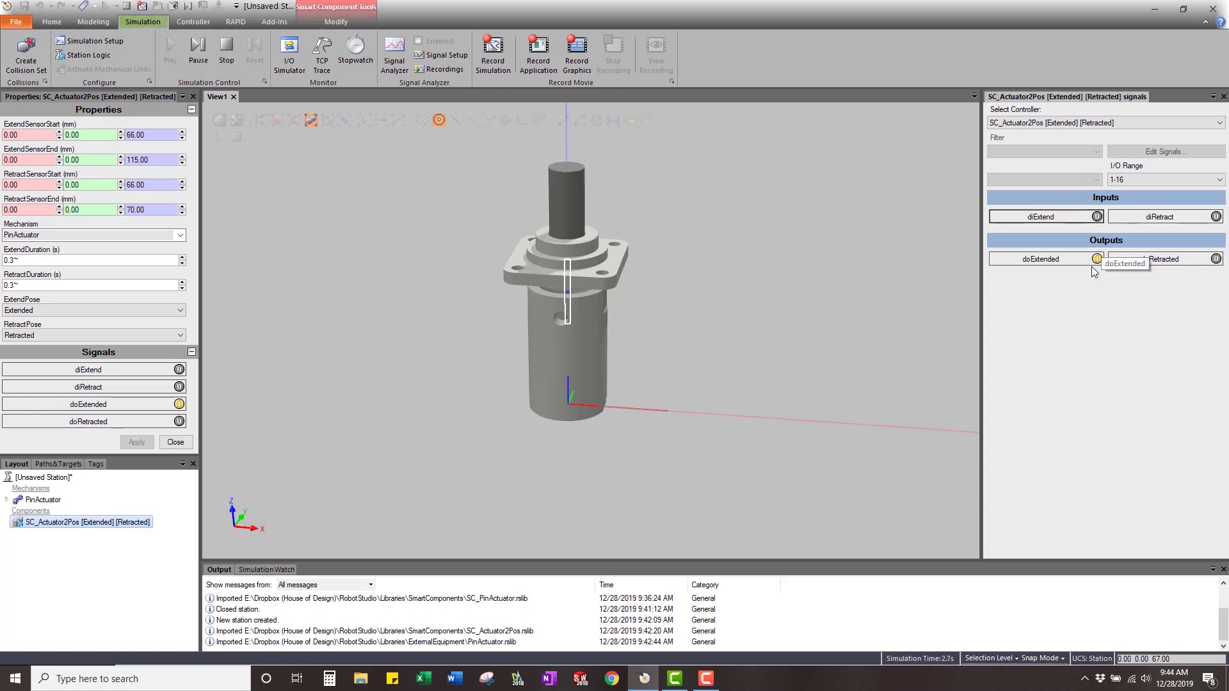
left_click(1148, 218)
left_click(1152, 218)
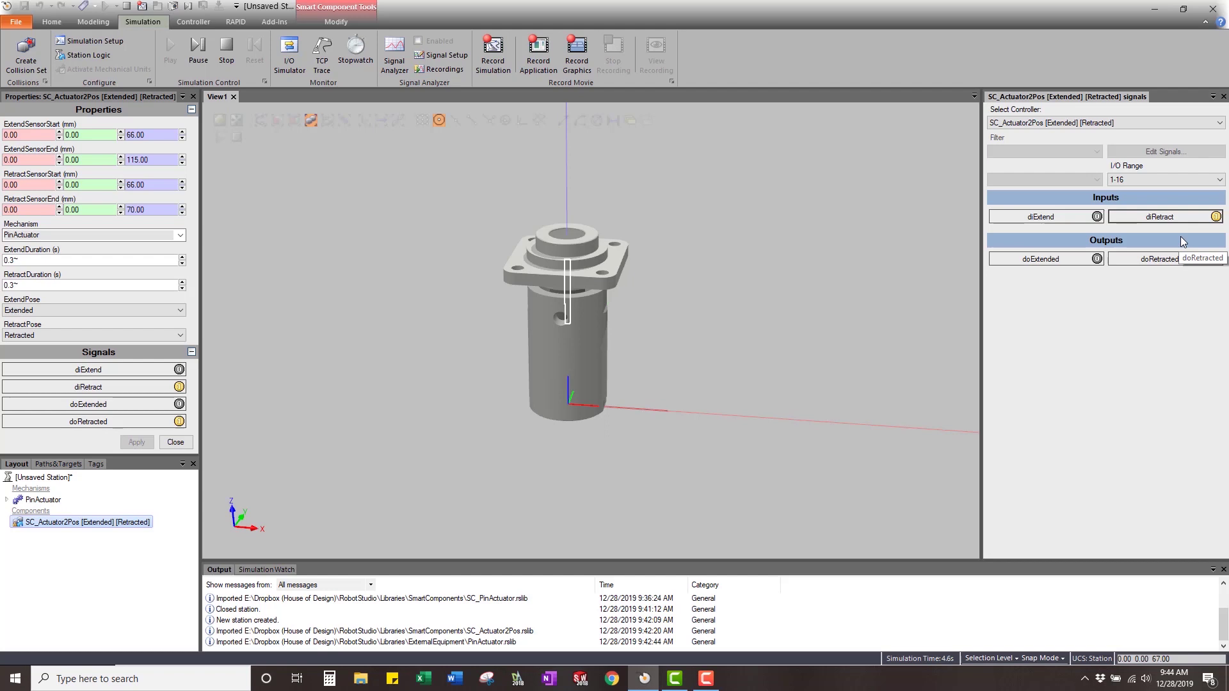
left_click(728, 287)
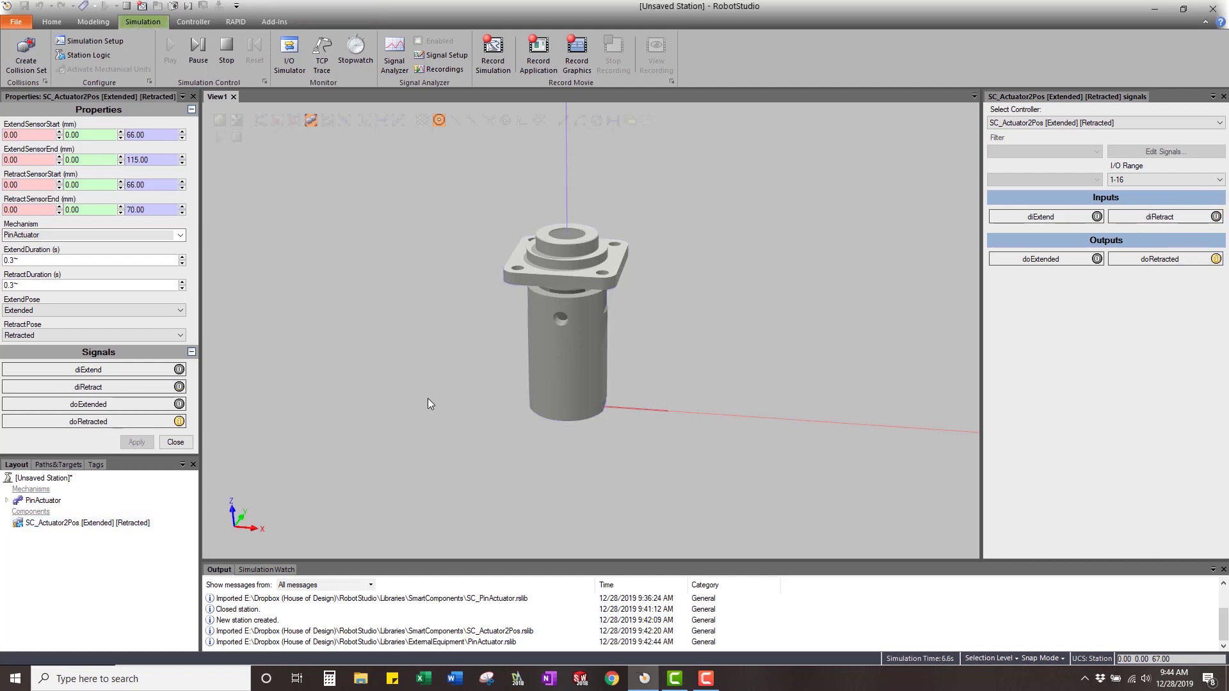
left_click(175, 443)
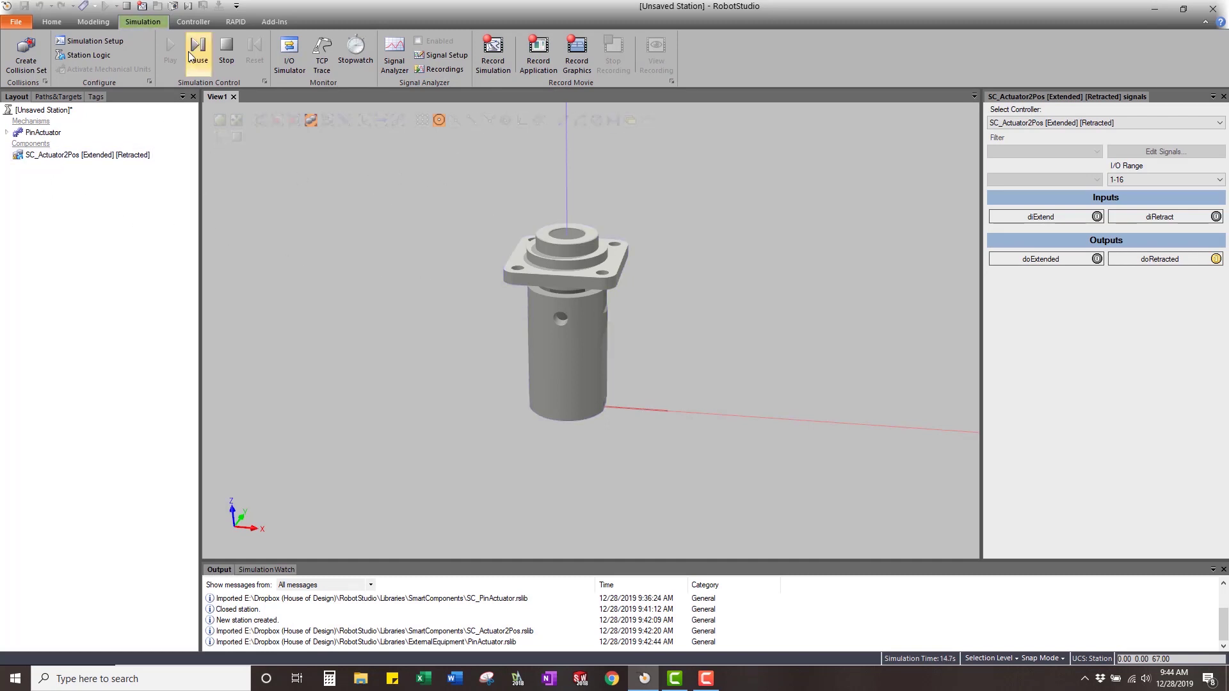
Step: Stop the simulation and Freehand-drag PinActuator to the right along X
left_click(224, 56)
left_click(44, 133)
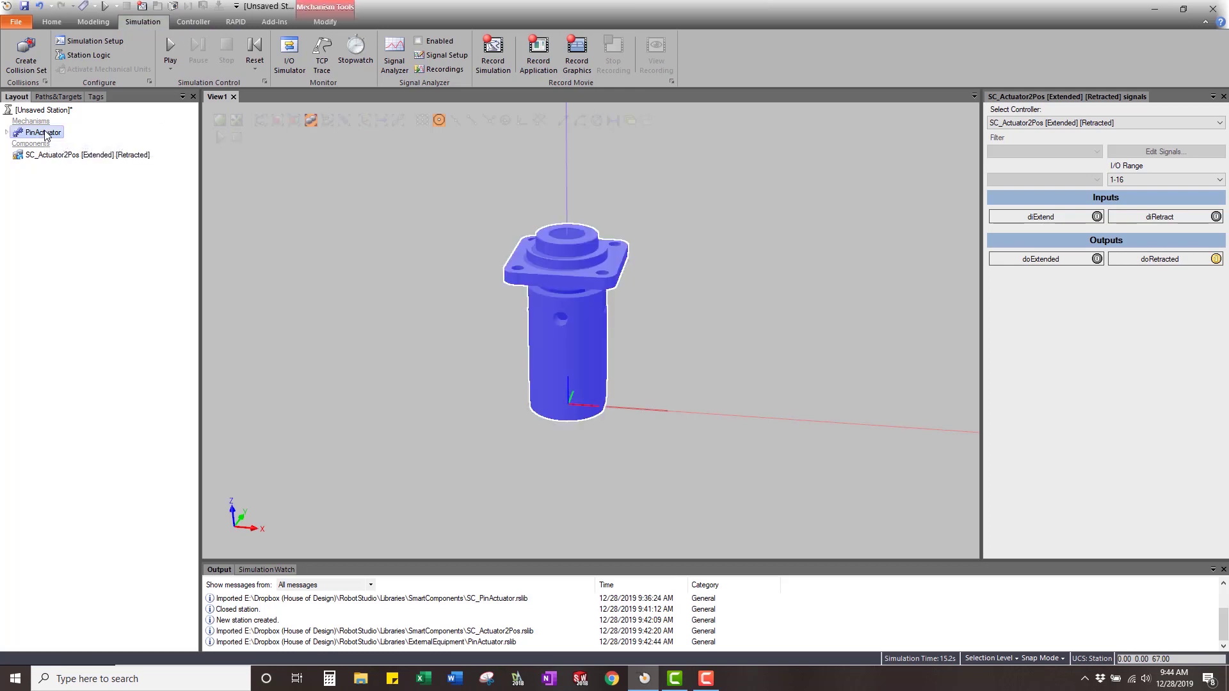
left_click(52, 21)
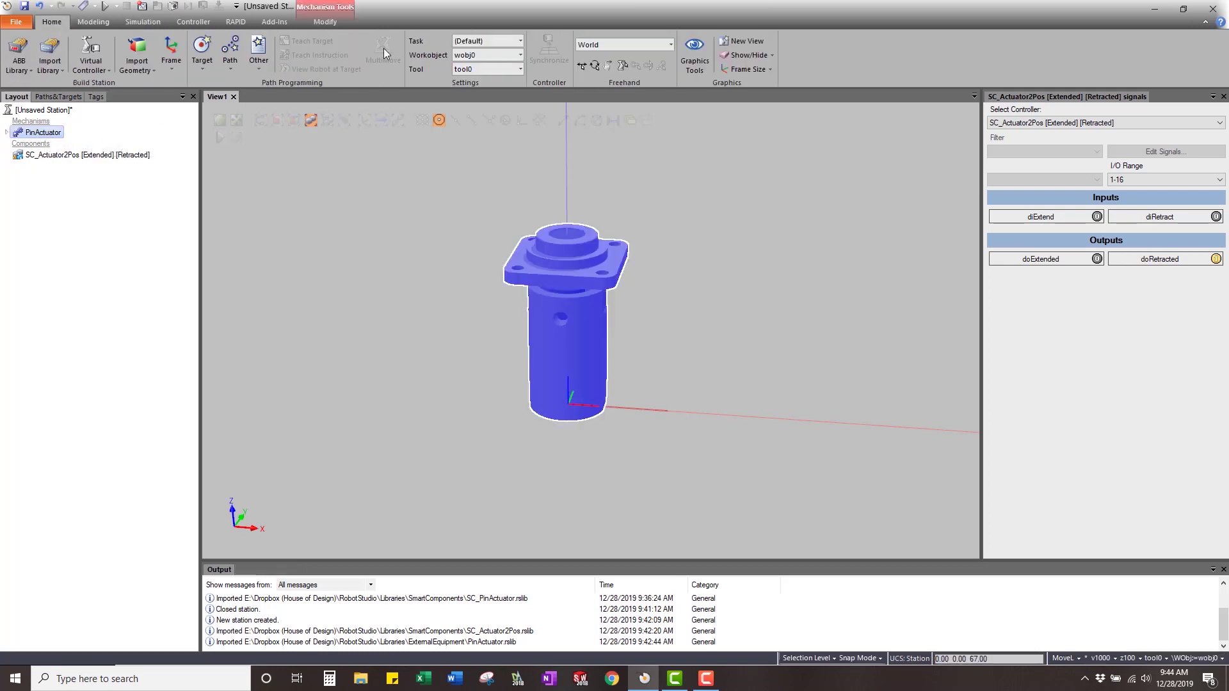
left_click(583, 64)
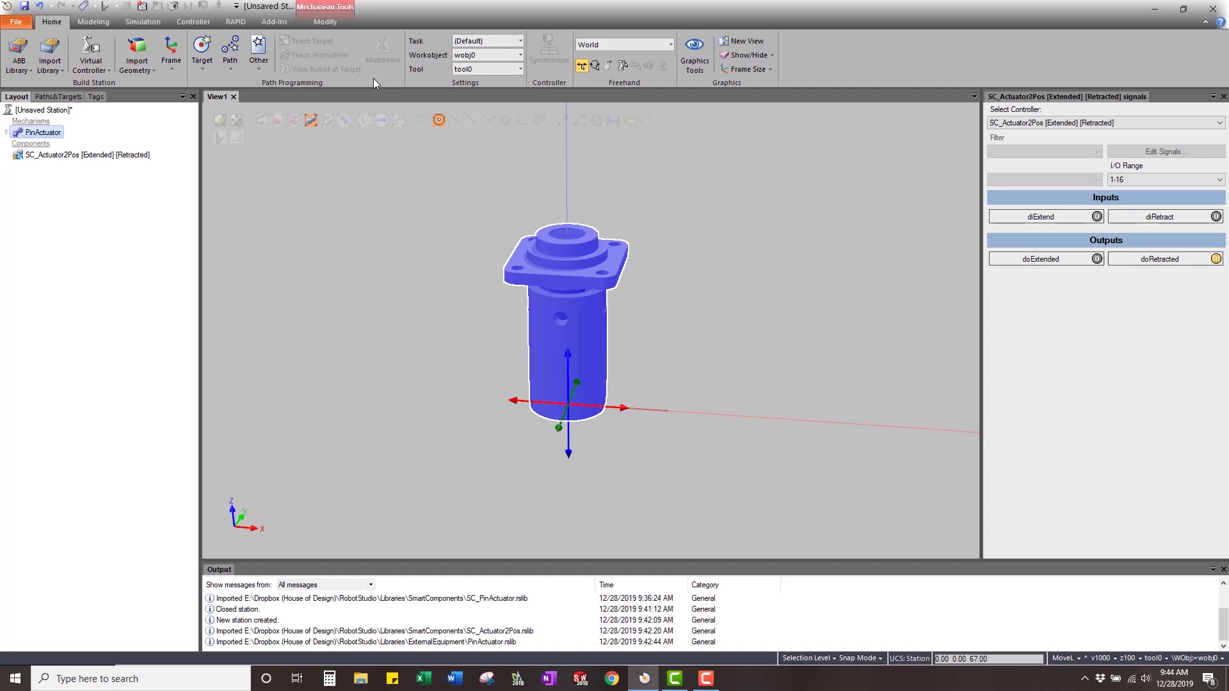
left_click(143, 22)
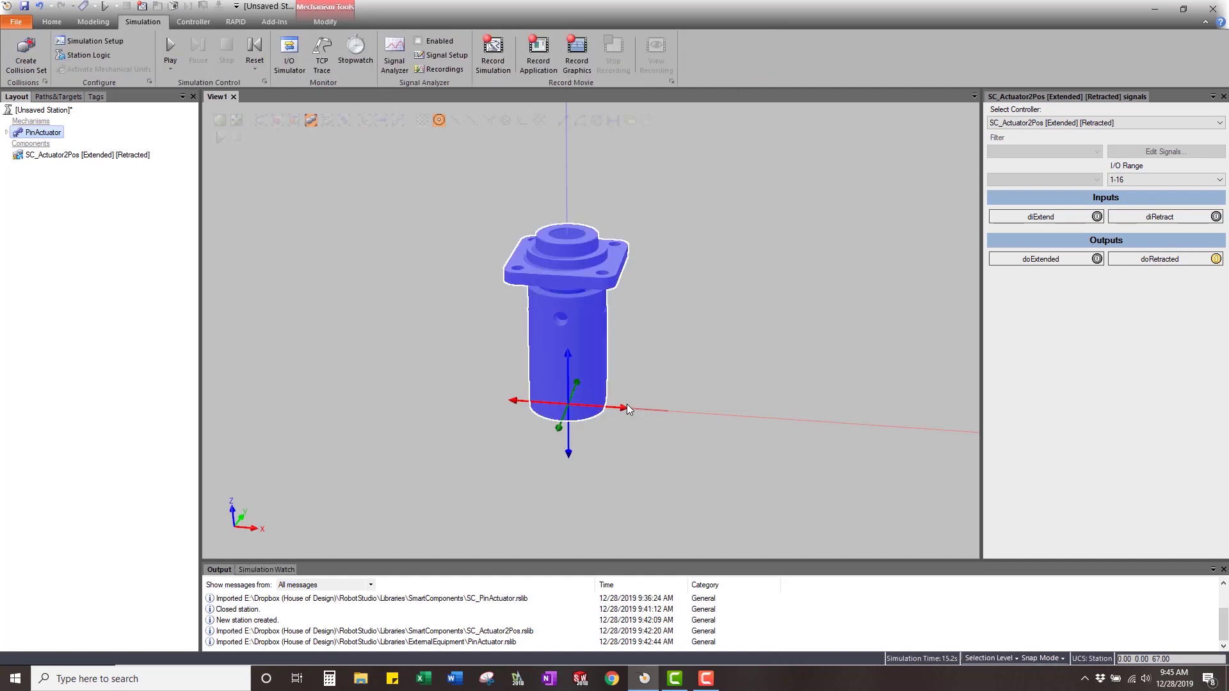
left_click_drag(624, 416, 837, 338)
Step: Recentre the view and undo the move with Ctrl+Z, returning PinActuator to the origin
left_click(585, 311)
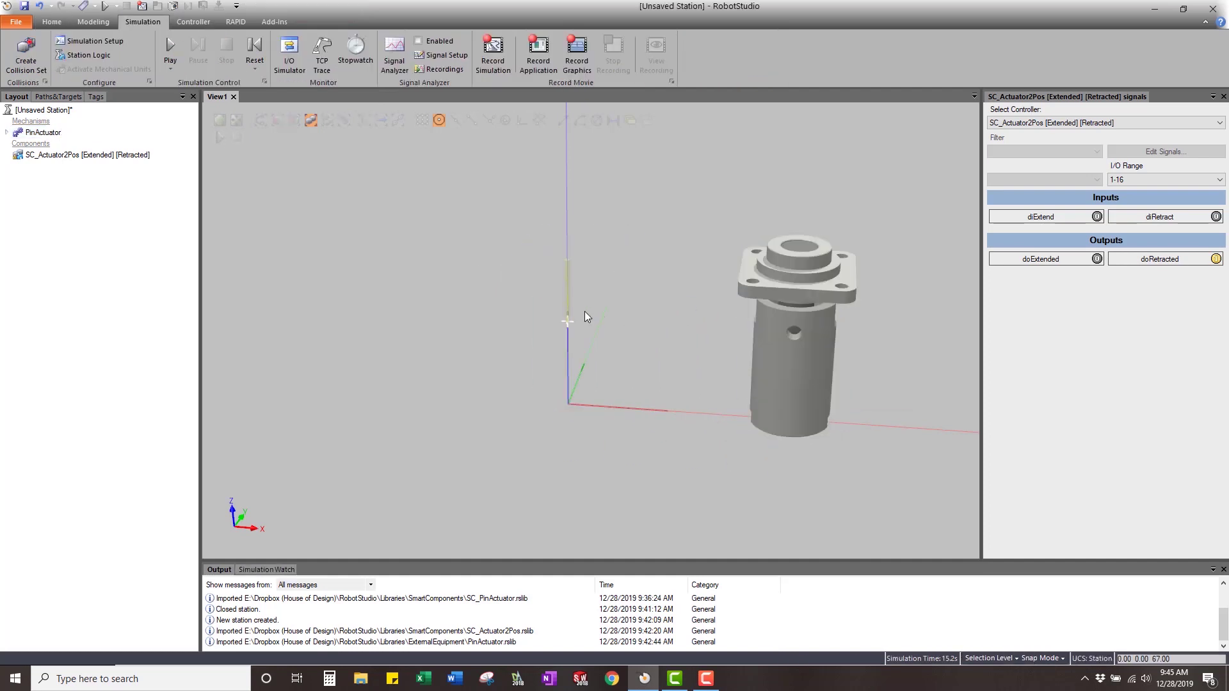
scroll(577, 292, "up", 5)
scroll(562, 275, "up", 2)
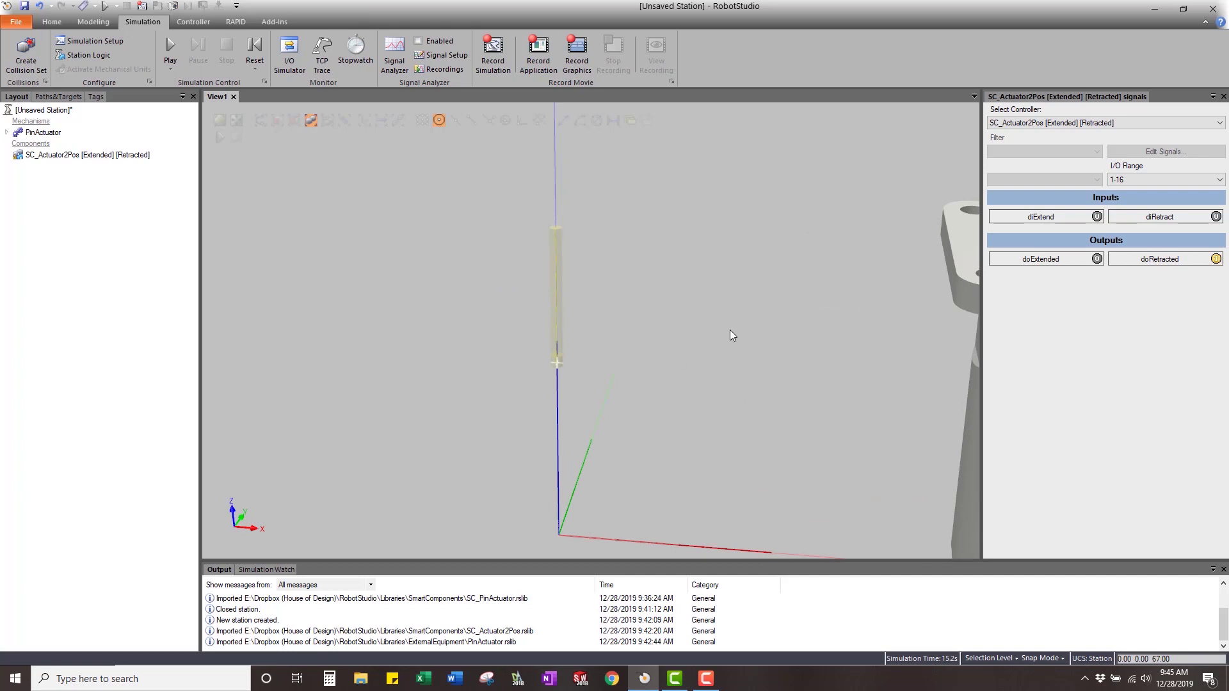
scroll(717, 371, "down", 3)
middle_click_drag(710, 373, 619, 352)
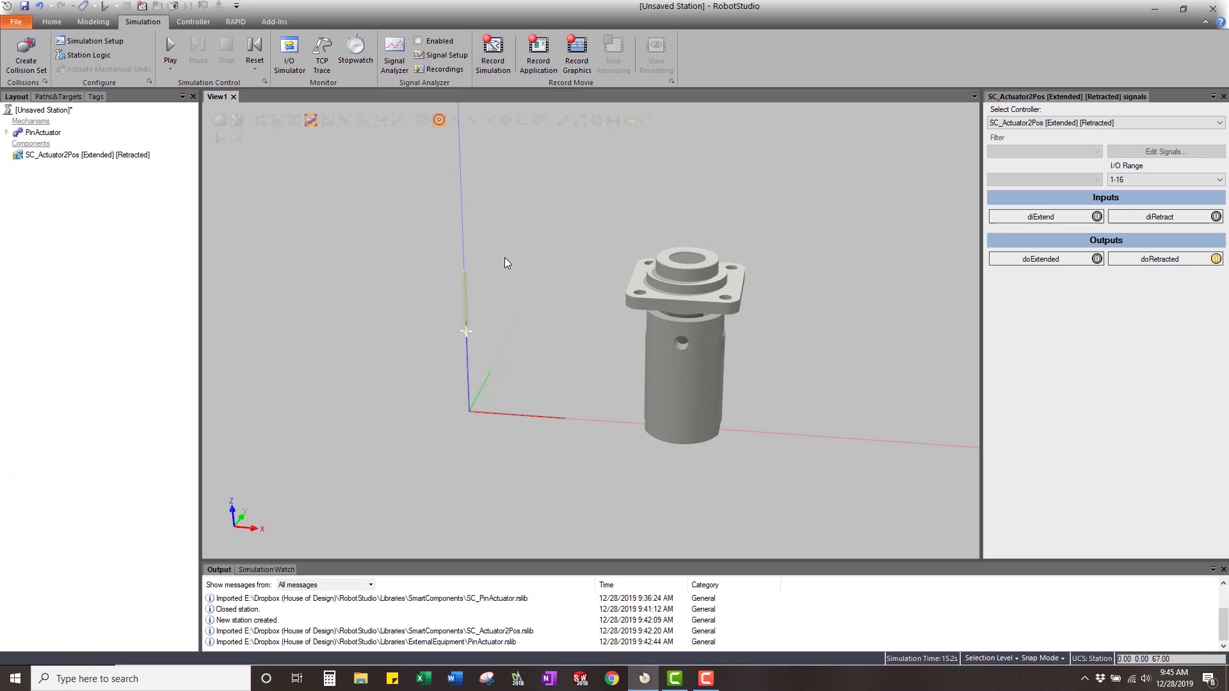
key("ctrl+z")
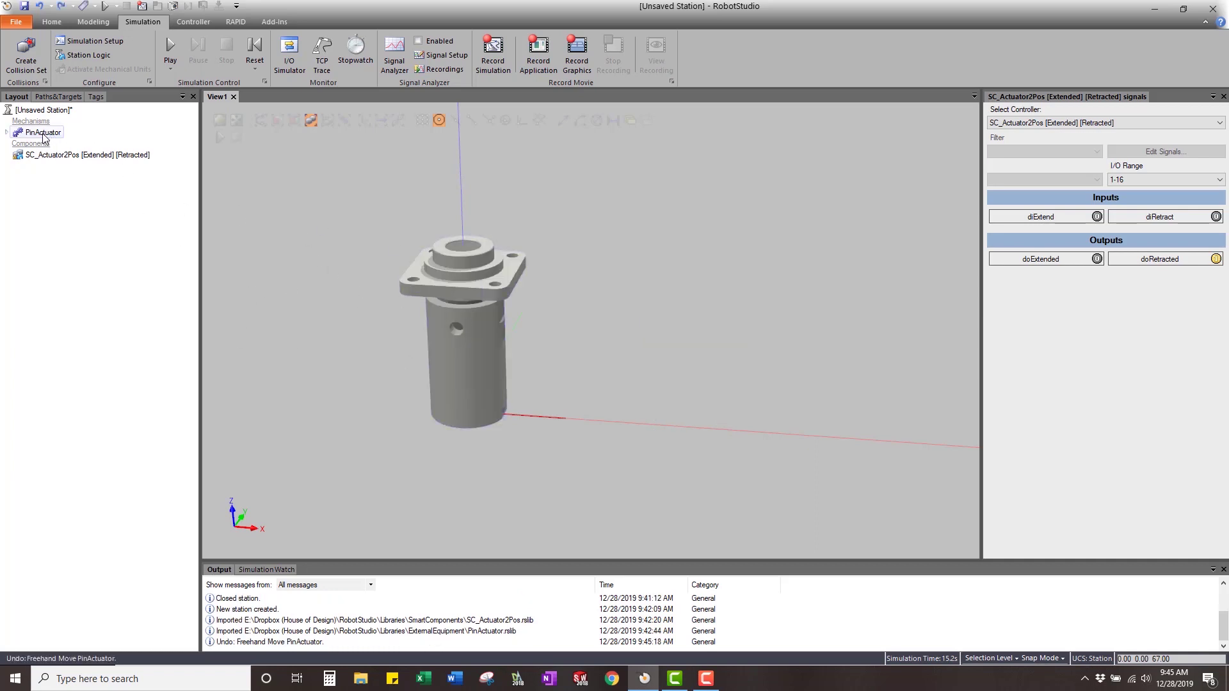
Step: Attach SC_Actuator2Pos to PinActuator/L1, answering No to updating its position
right_click(54, 156)
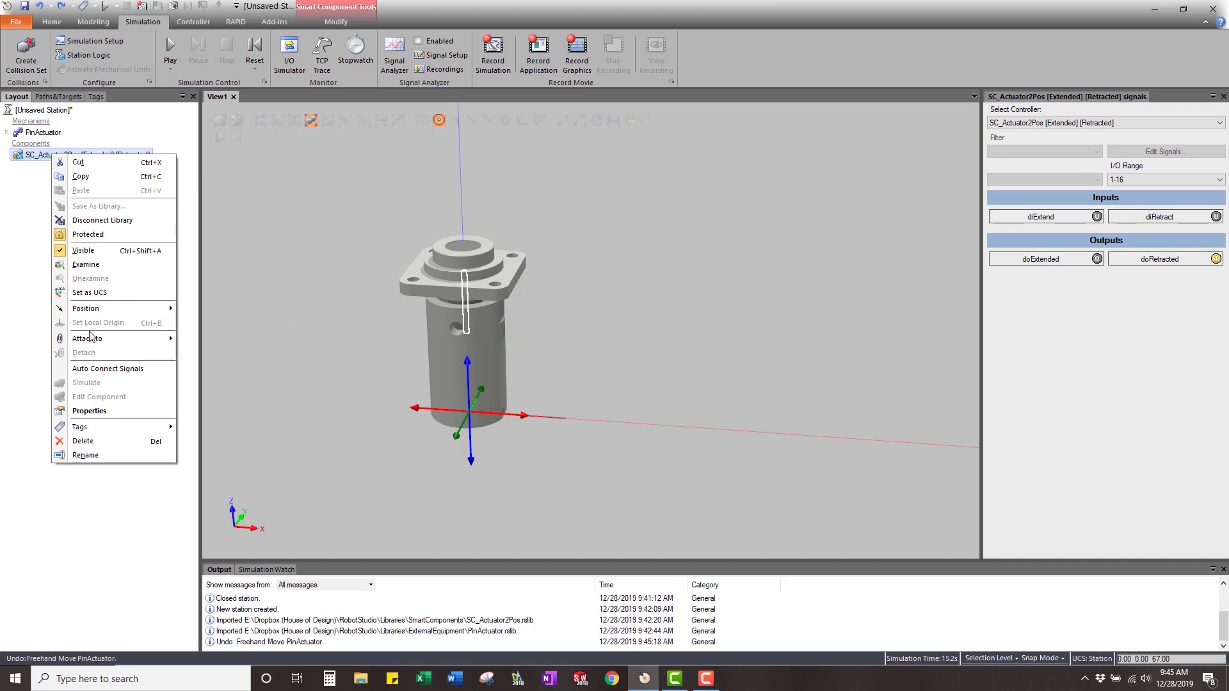
mouse_move(122, 338)
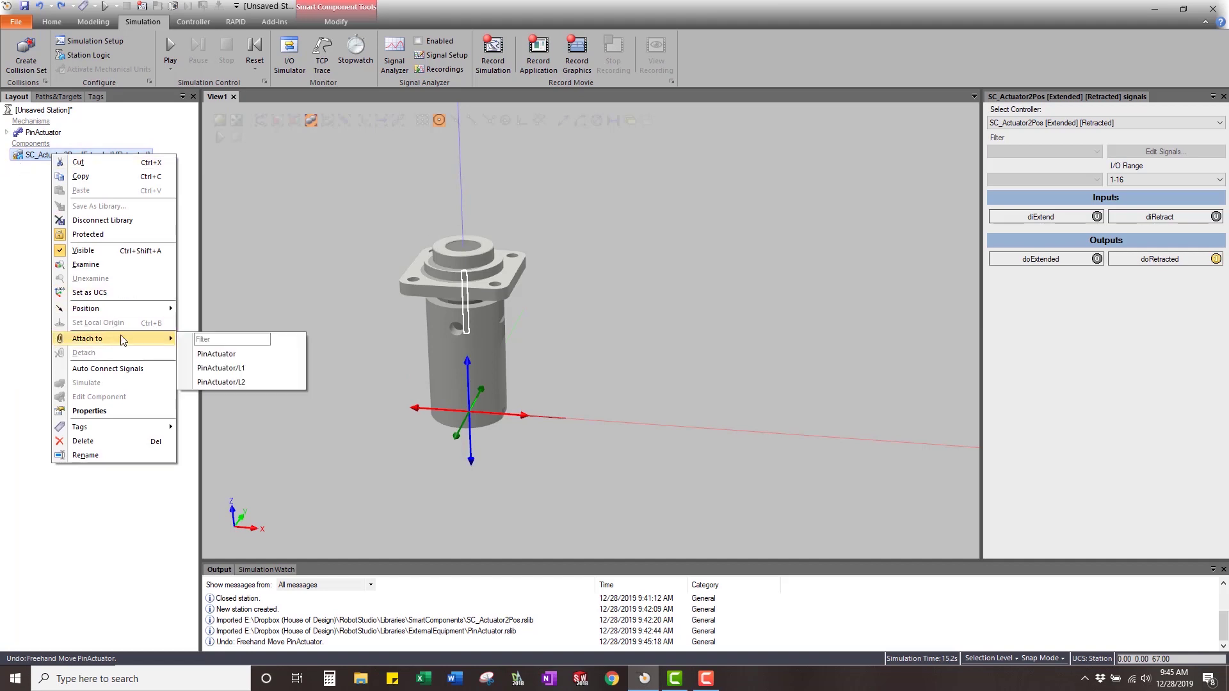
left_click(221, 368)
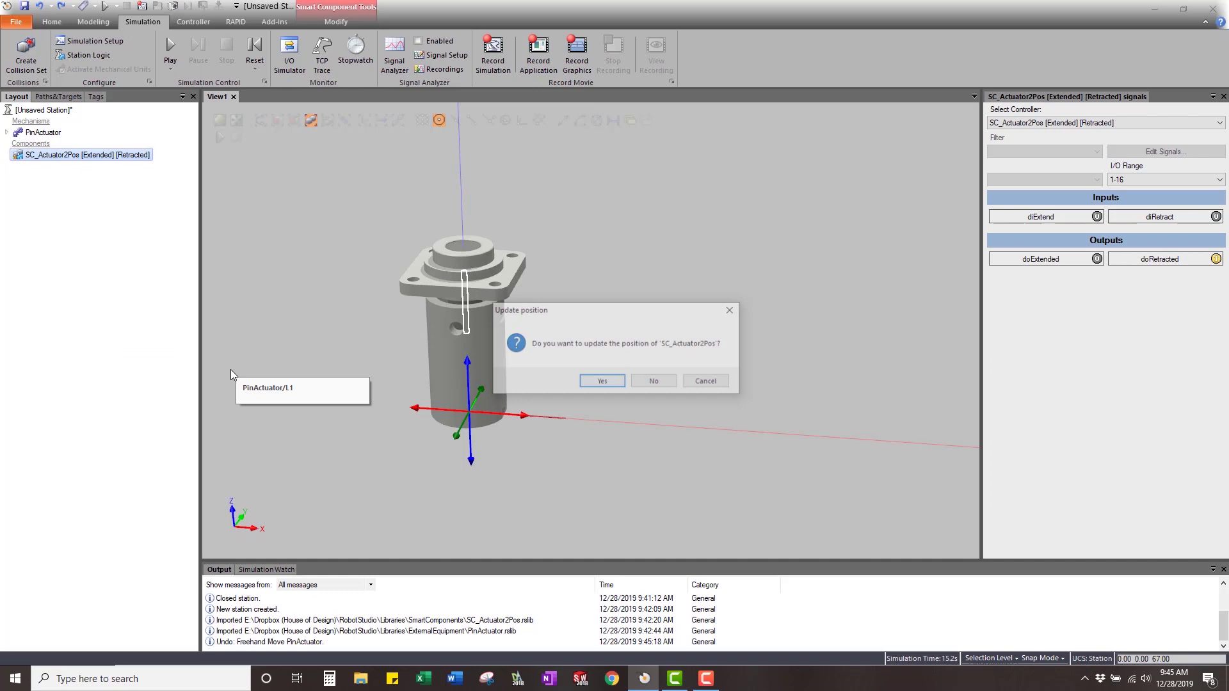
left_click(652, 383)
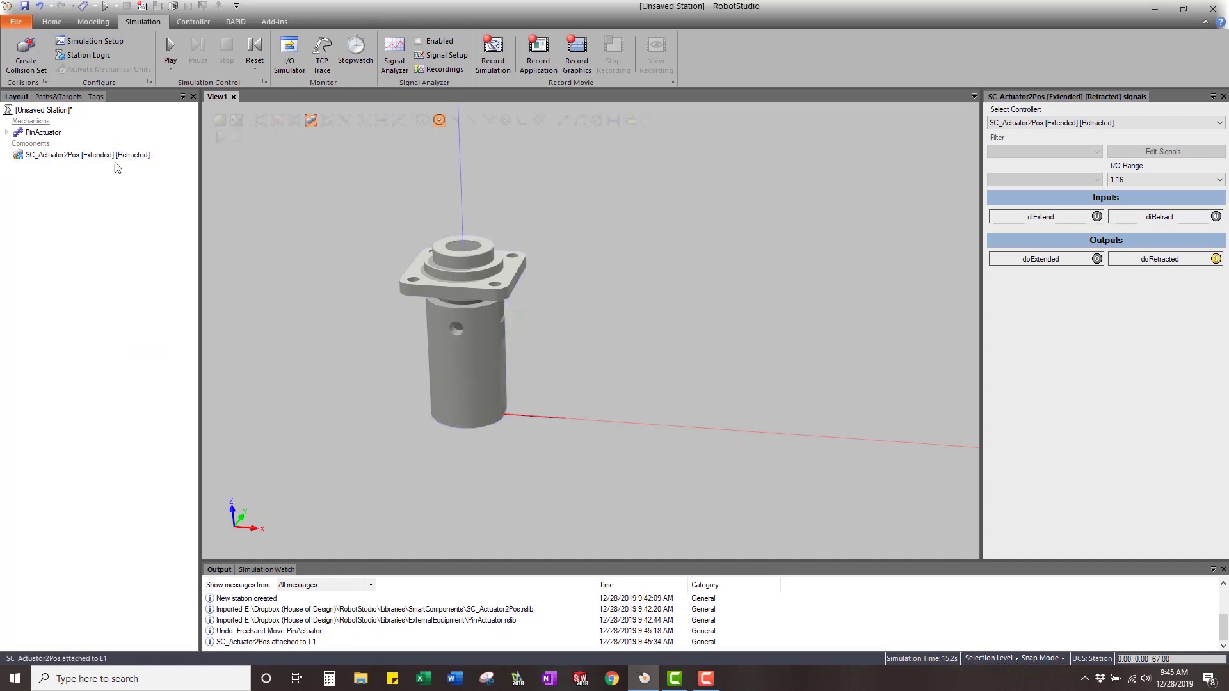
Step: Start the simulation and pulse the extend and retract signals once each
left_click(170, 49)
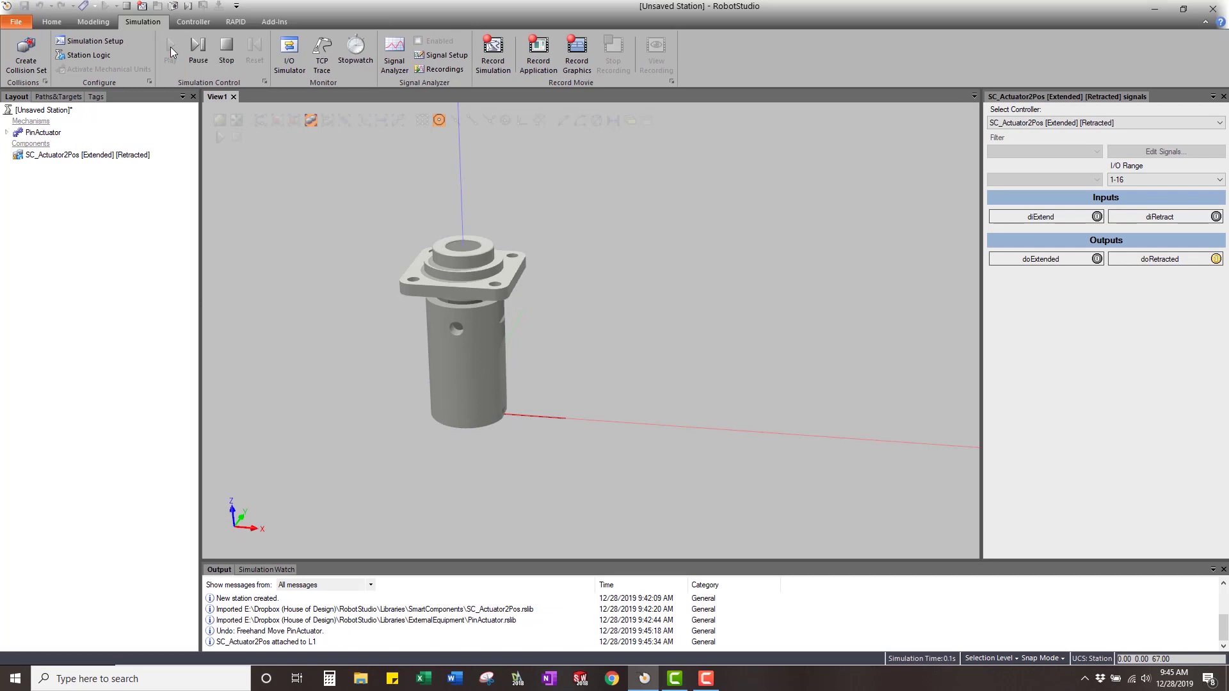
left_click(1050, 217)
left_click(1058, 220)
left_click(1159, 217)
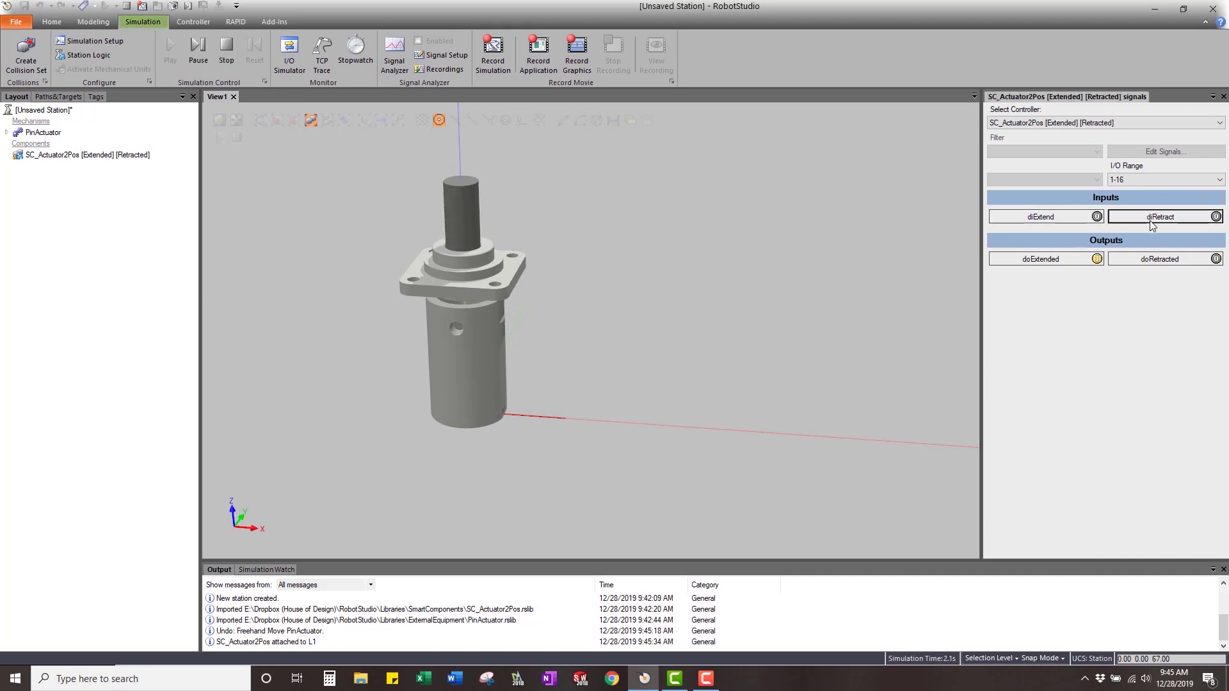
left_click(1159, 217)
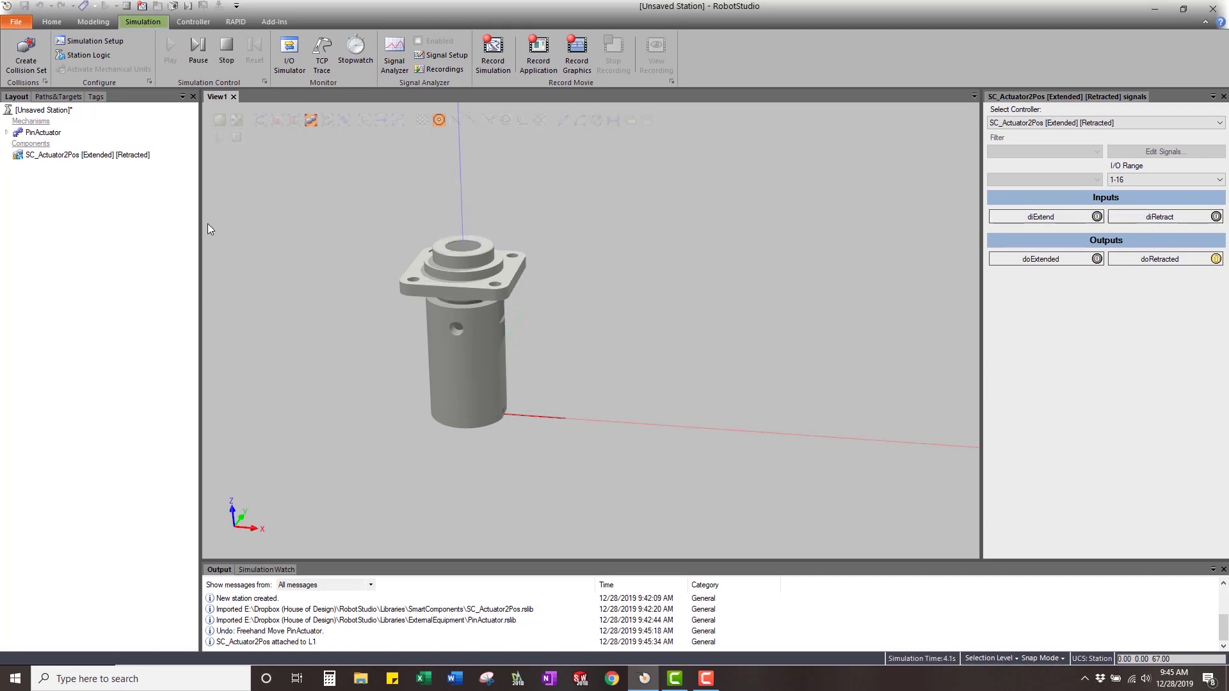
Step: Move PinActuator about 193 mm along X and retest extend and retract twice
left_click(43, 132)
left_click_drag(521, 435, 814, 452)
left_click(677, 324)
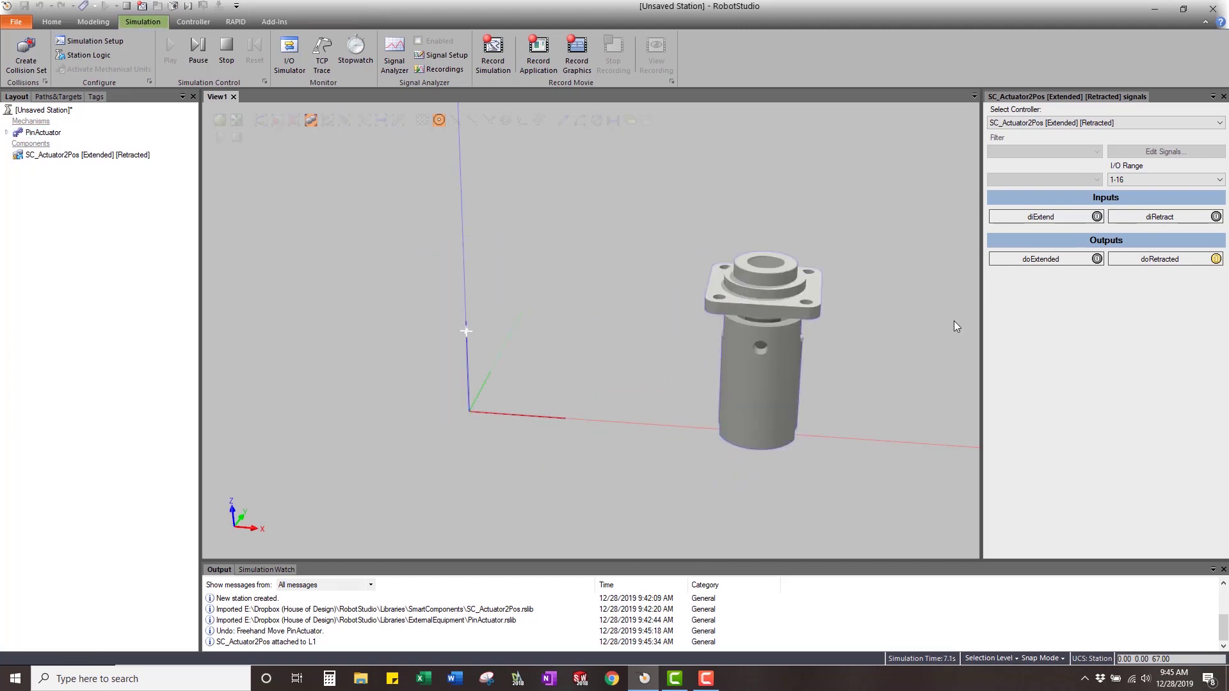
left_click(1051, 220)
left_click(1052, 220)
left_click(1159, 217)
left_click(1159, 217)
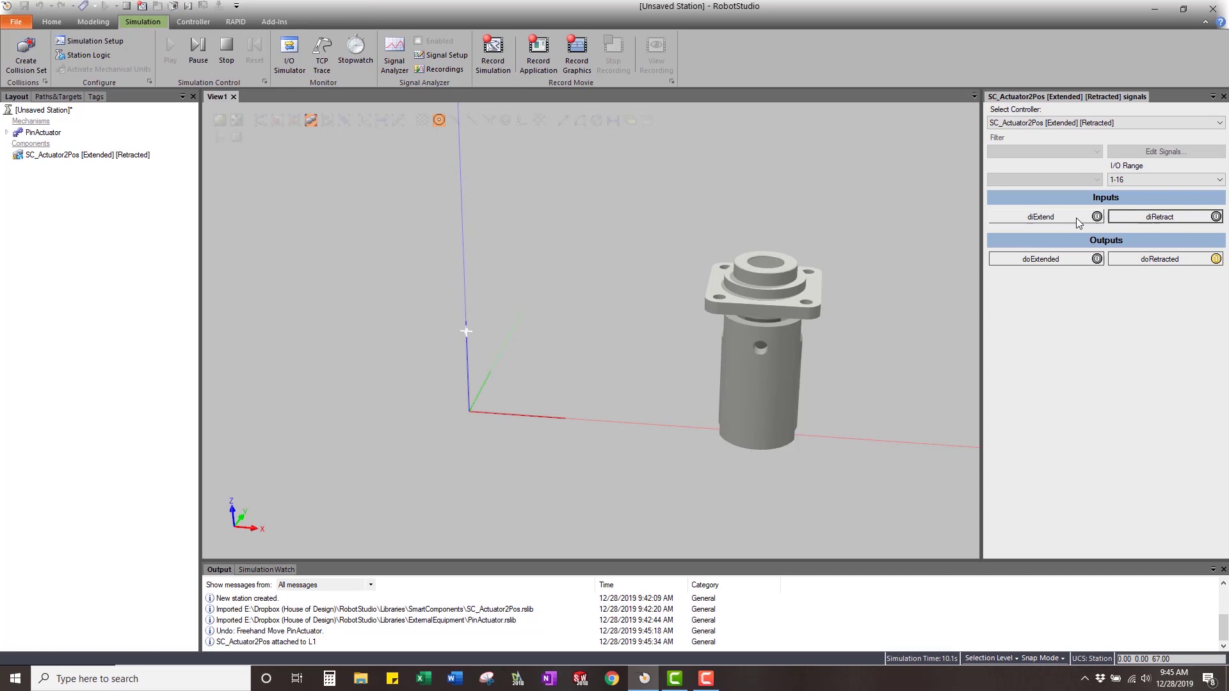
left_click(1075, 218)
left_click(1074, 217)
left_click(1146, 216)
left_click(1146, 216)
Step: Stop the simulation and reframe the view around the actuator
left_click(740, 192)
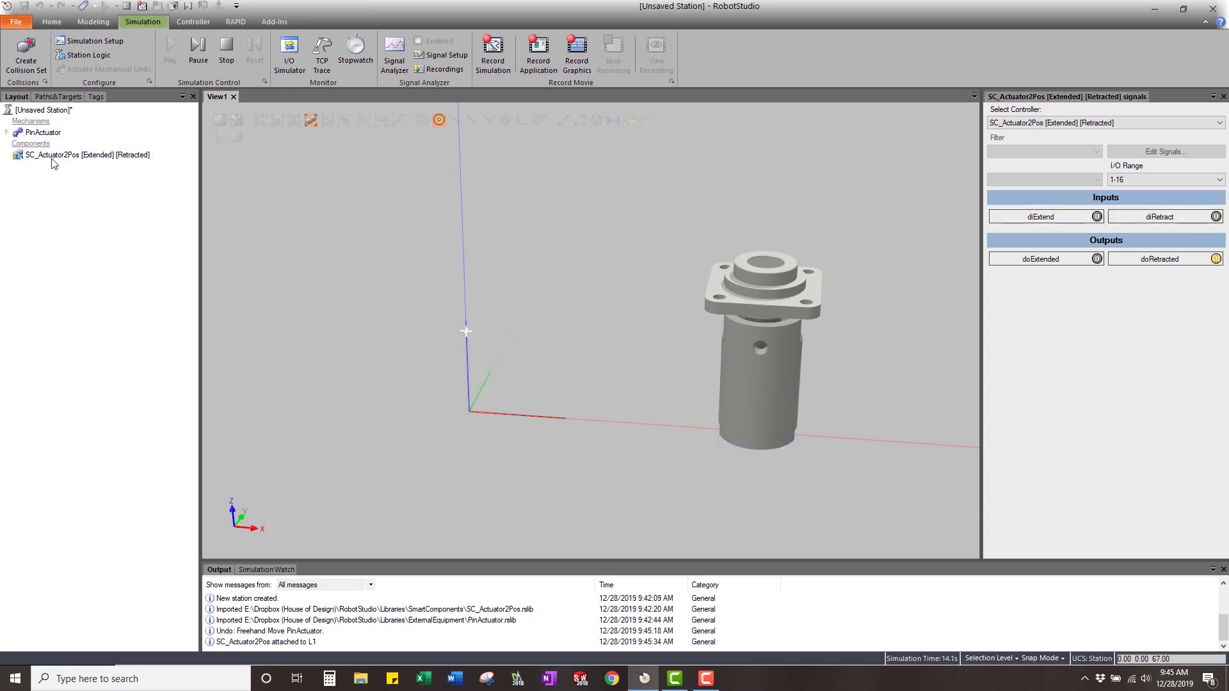
left_click(224, 52)
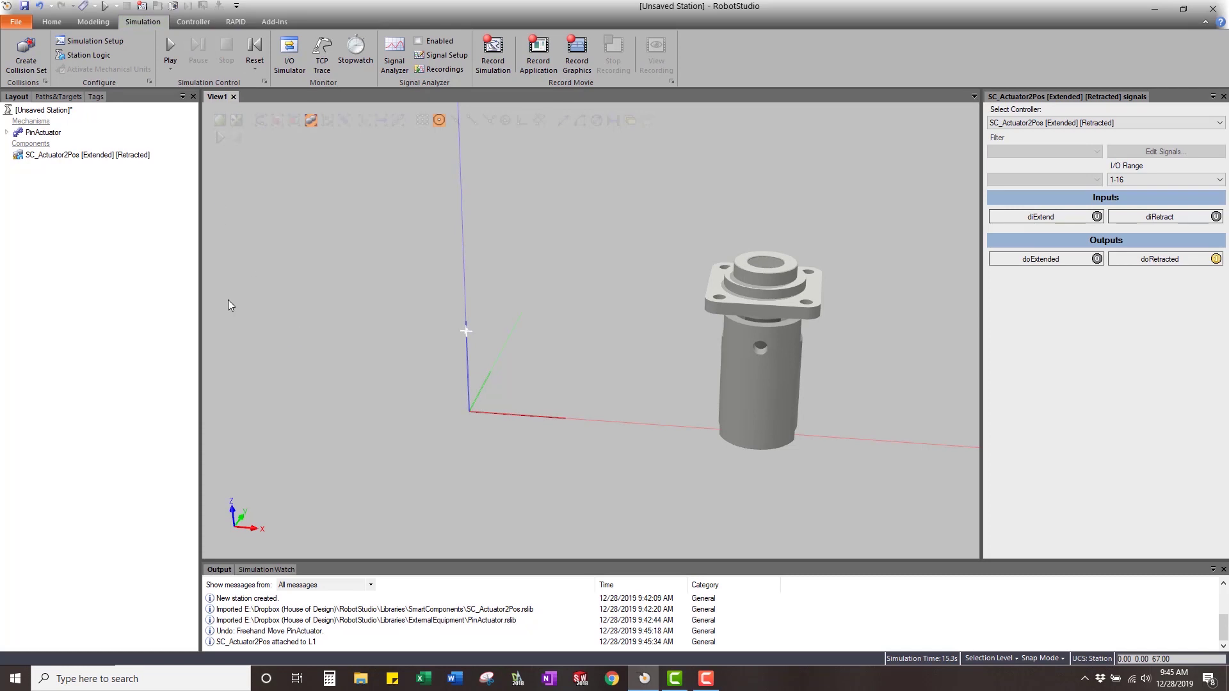
middle_click_drag(728, 394, 611, 378)
scroll(593, 343, "down", 2)
left_click_drag(604, 355, 620, 320, "ctrl+shift")
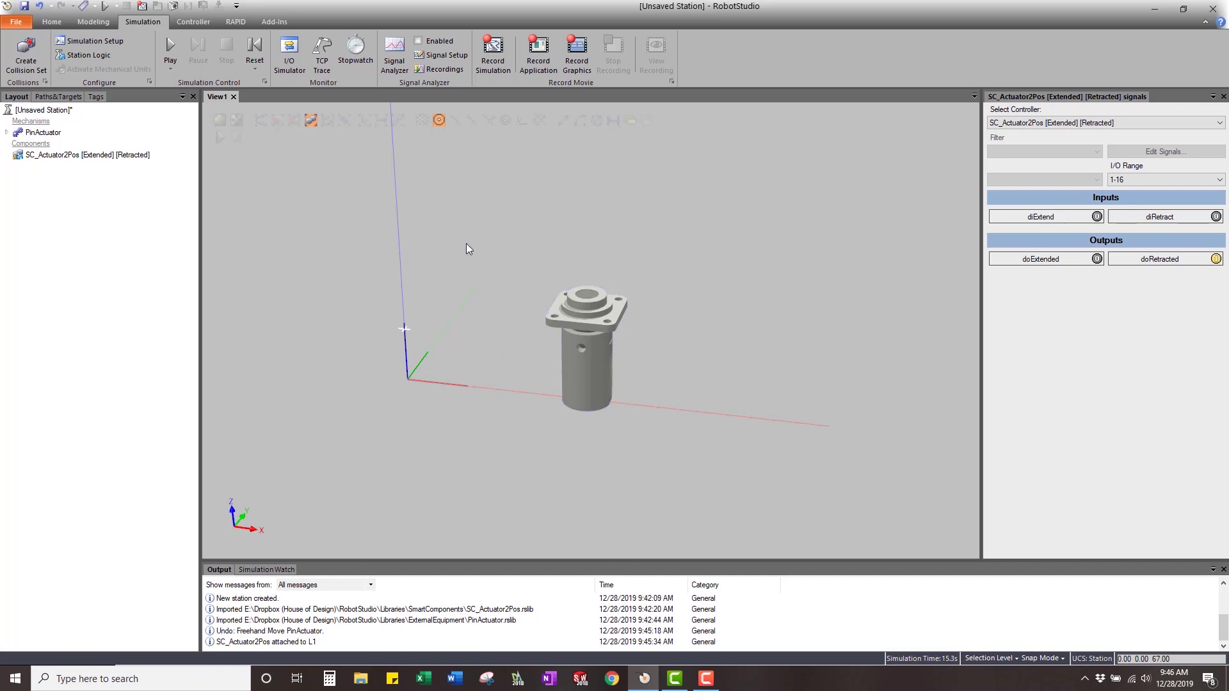
Step: Create a new empty smart component and name it PinActuator
left_click(93, 21)
left_click(97, 52)
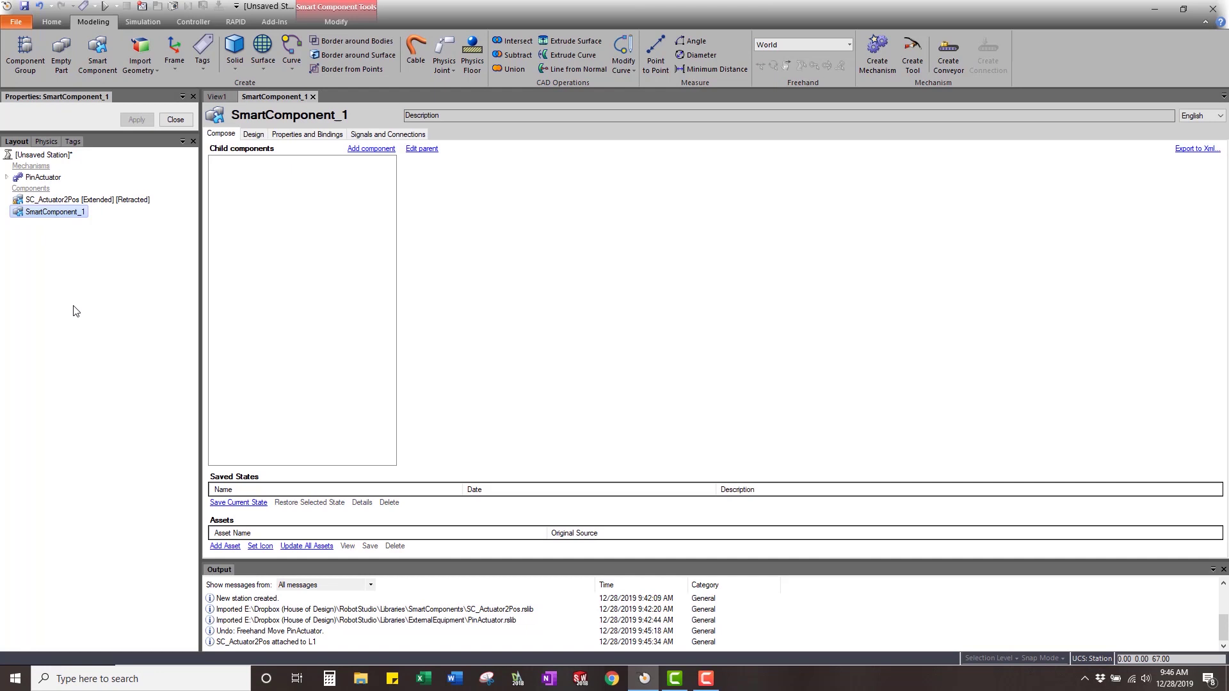
left_click(62, 213)
left_click(64, 216)
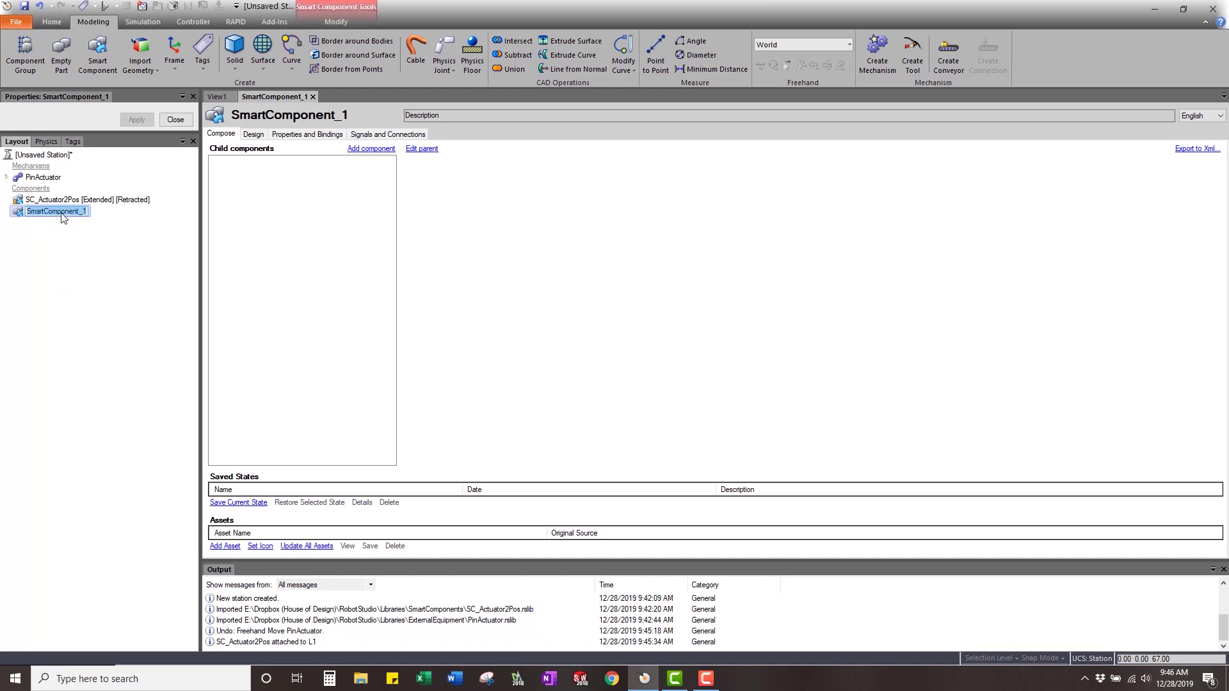
type("PO")
type("nActuator")
key("Return")
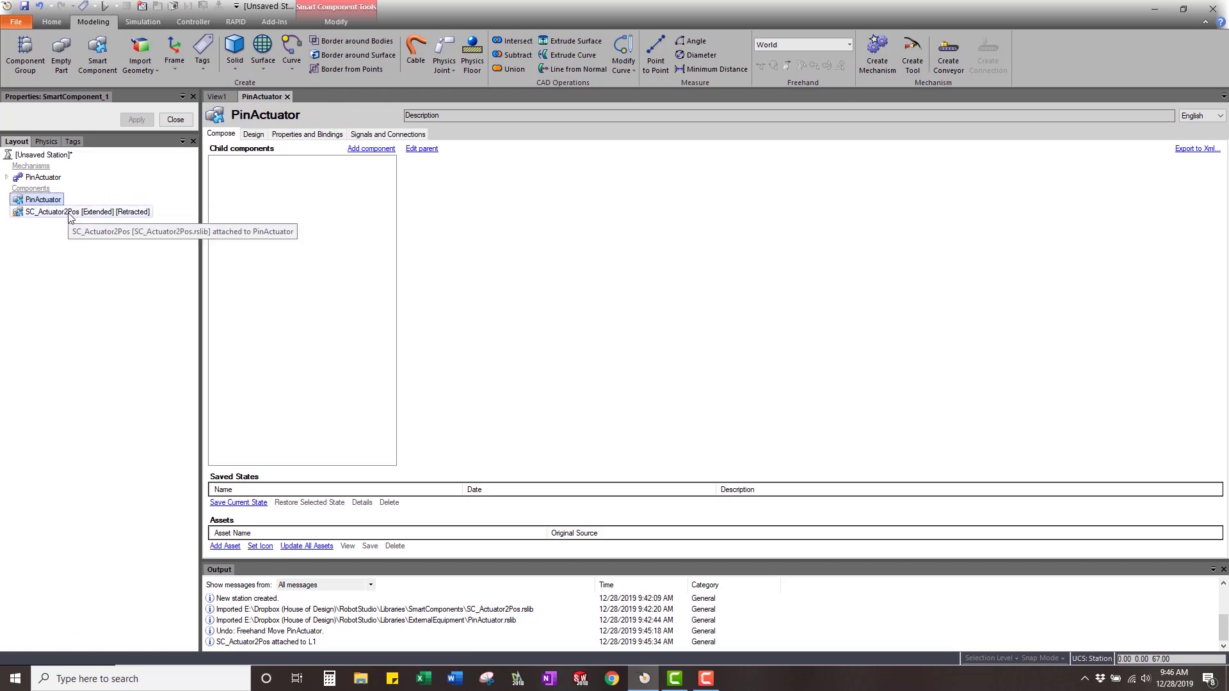
Step: Move SC_Actuator2Pos and the PinActuator mechanism into it, then close its editor
left_click_drag(70, 218, 58, 202)
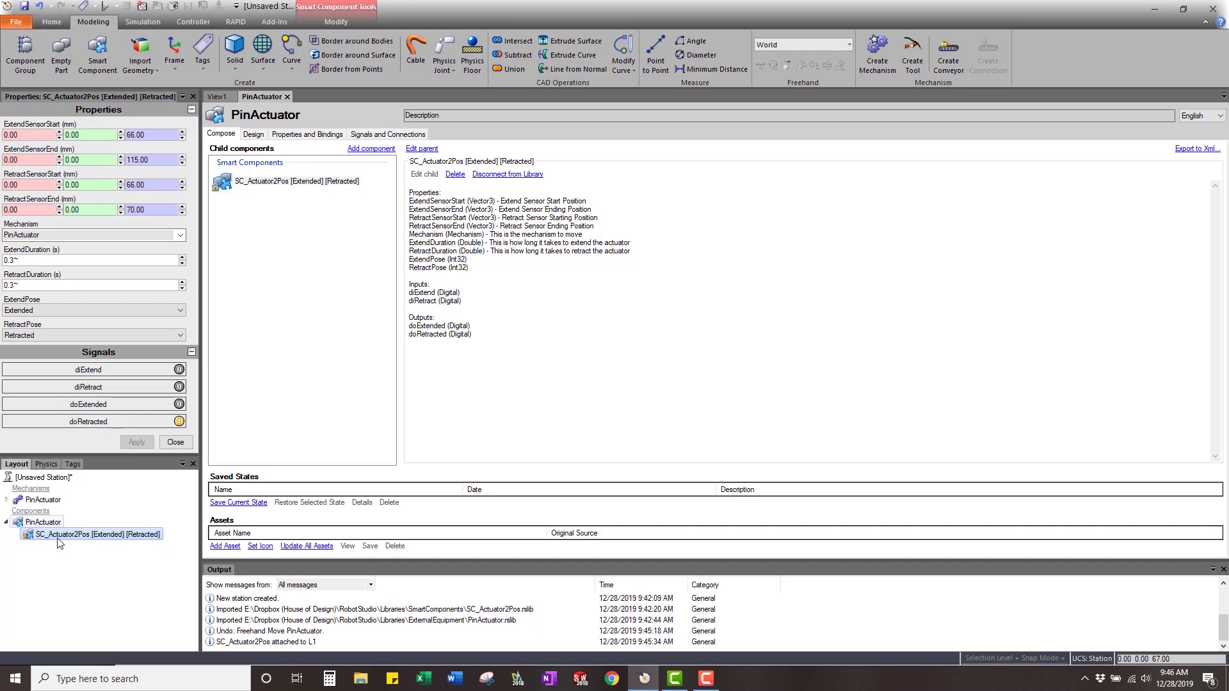
left_click_drag(45, 510, 45, 522)
left_click(37, 500)
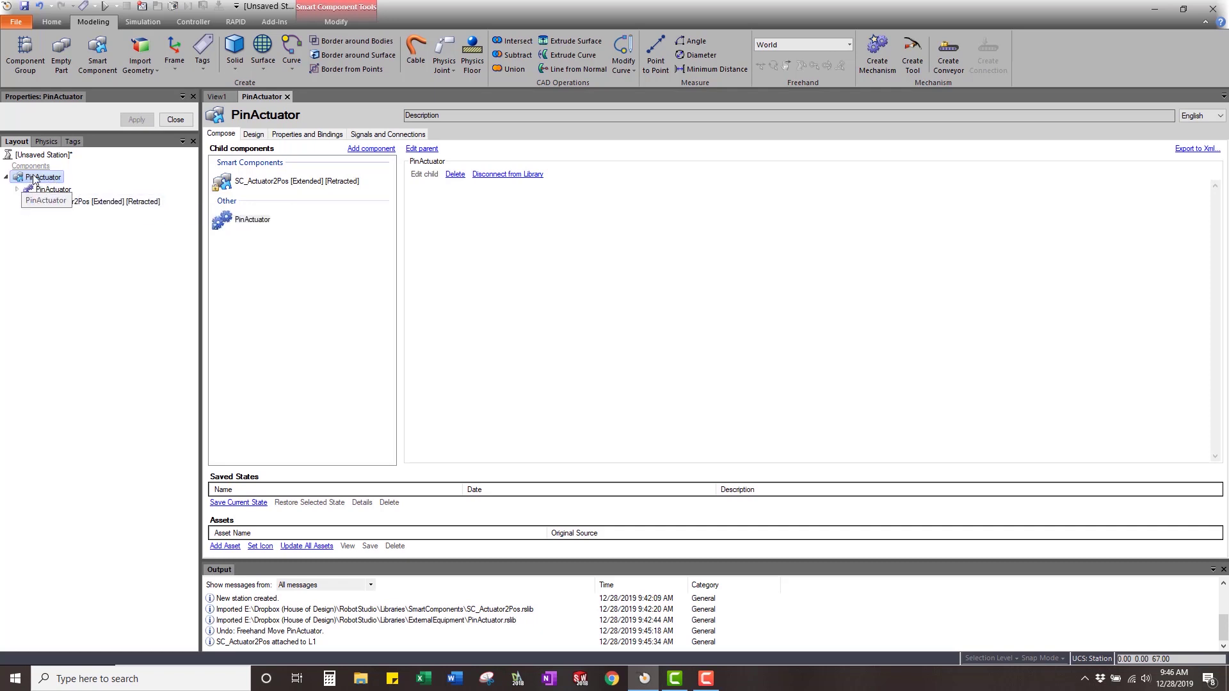
left_click(92, 282)
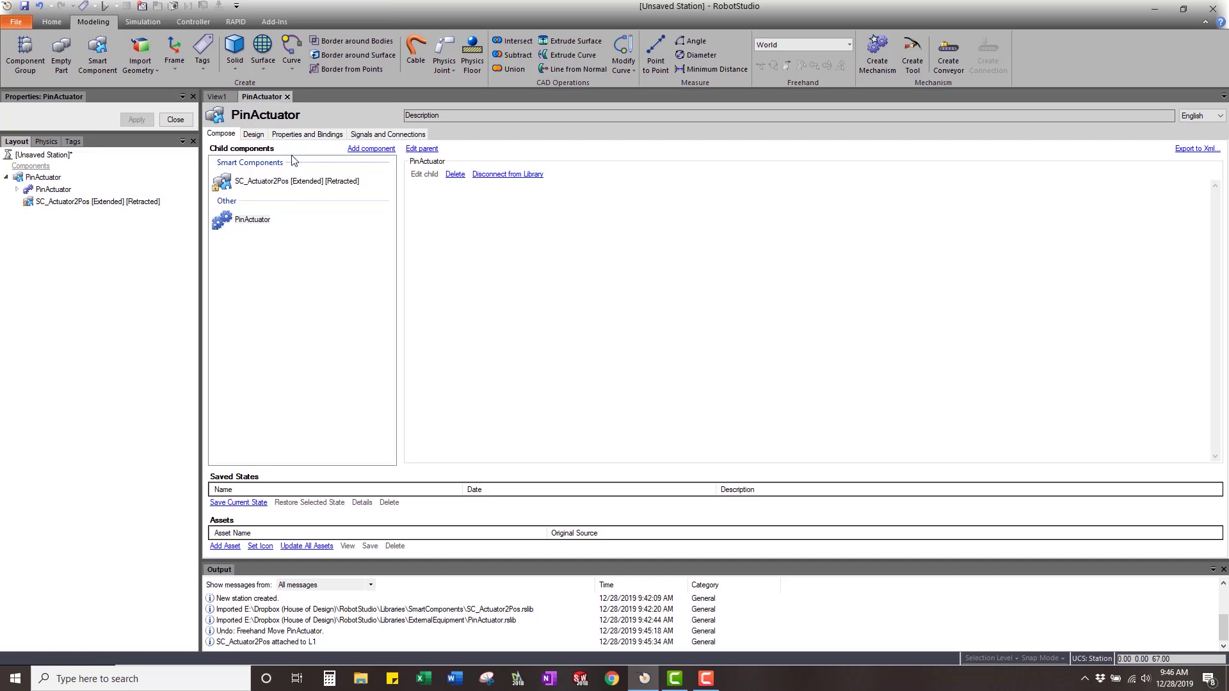
left_click(287, 97)
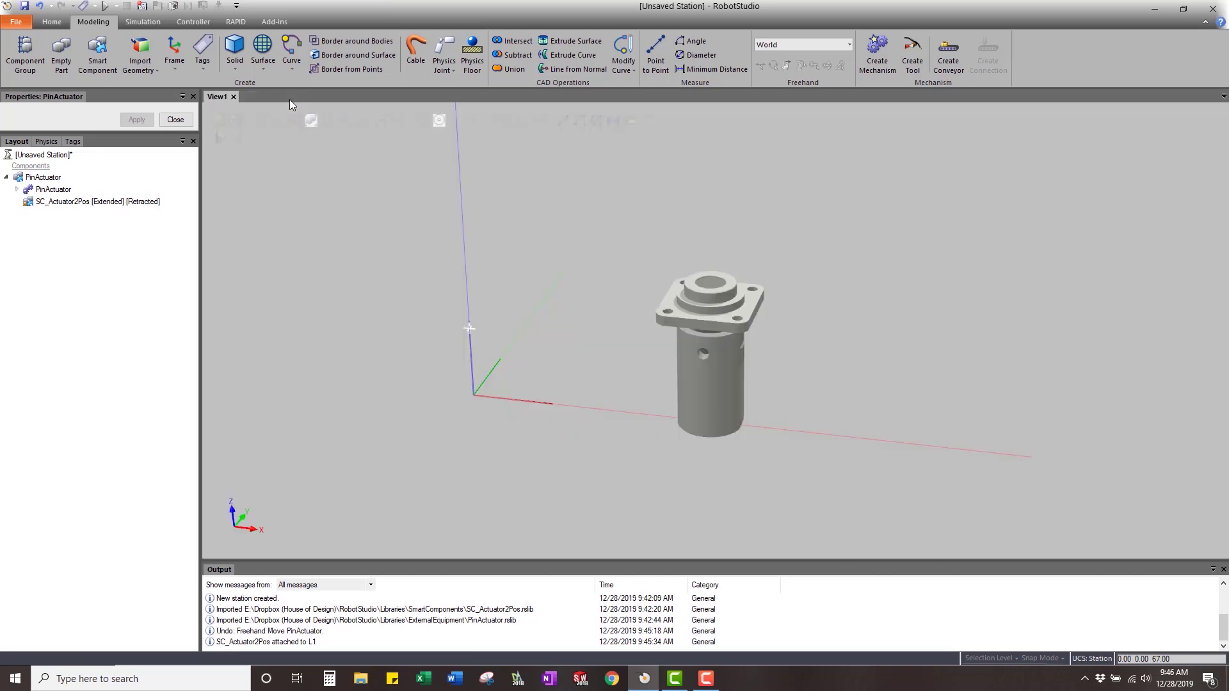
Step: Close the SC_Actuator2Pos signals panel and confirm Station Signals is the I/O Simulator's only source
left_click(142, 23)
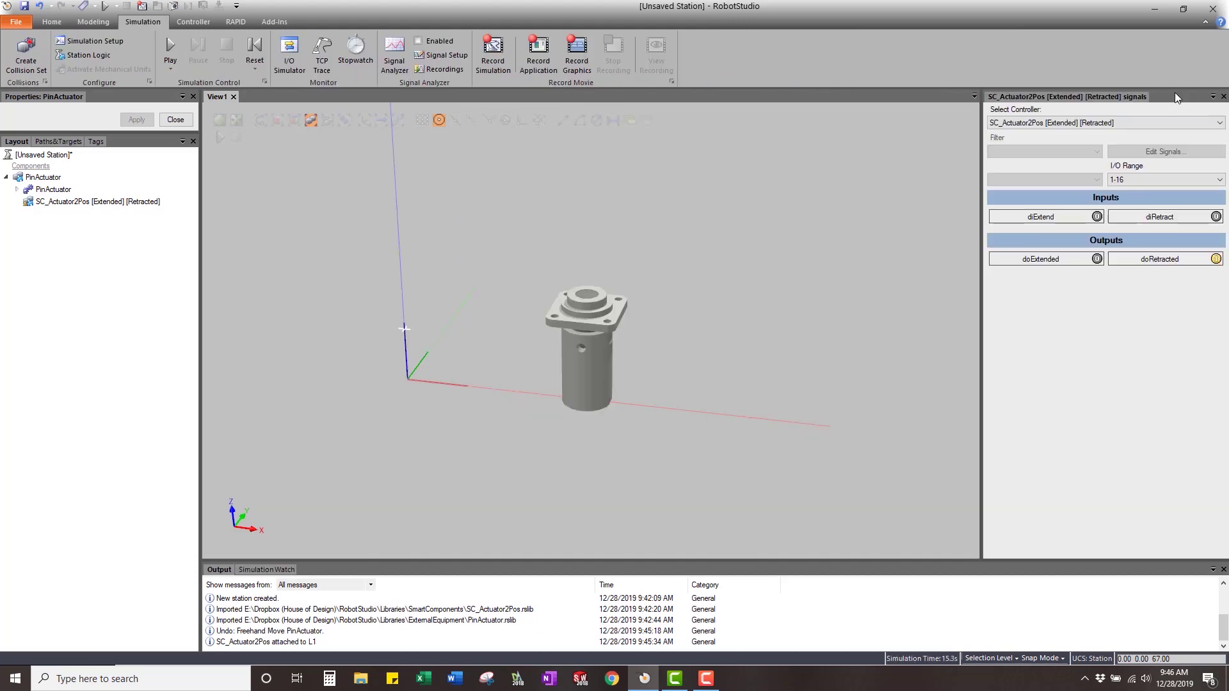
left_click(1223, 96)
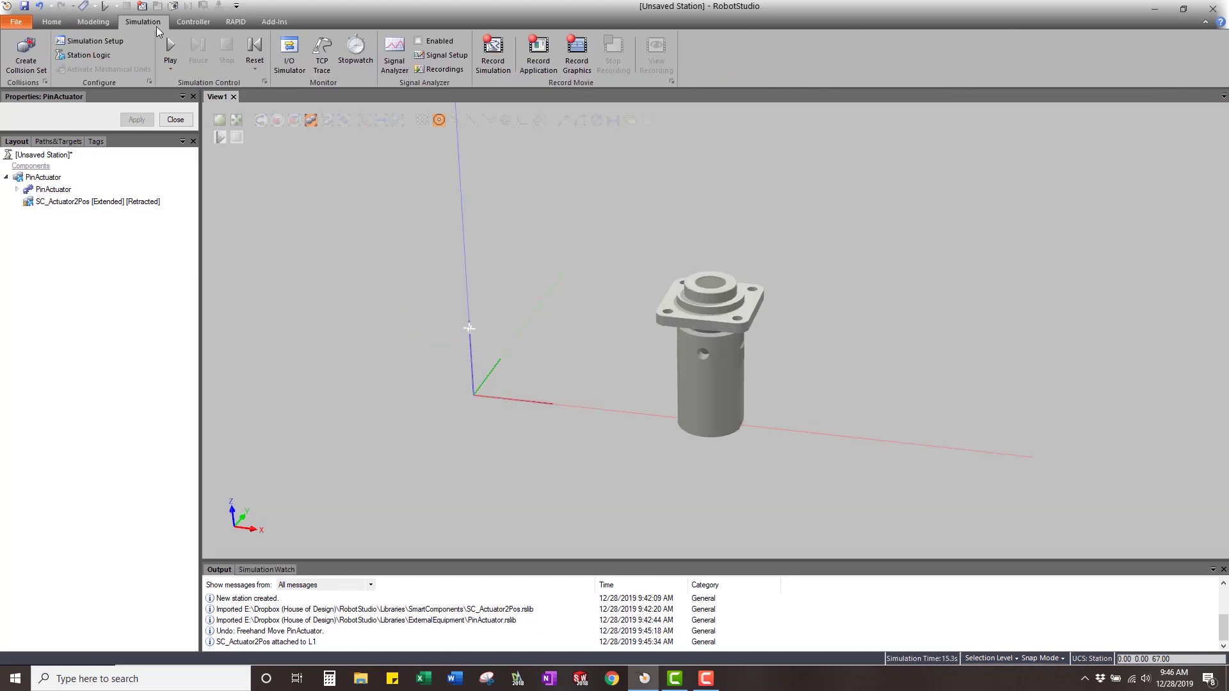
left_click(290, 54)
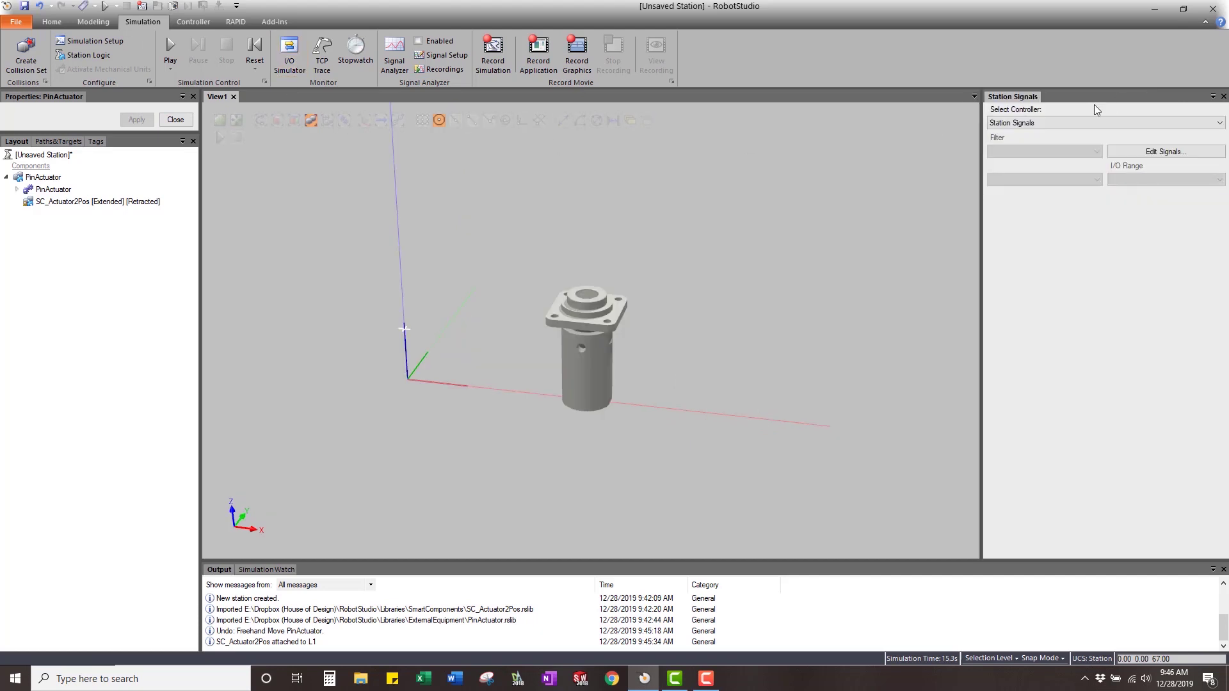
left_click(1096, 120)
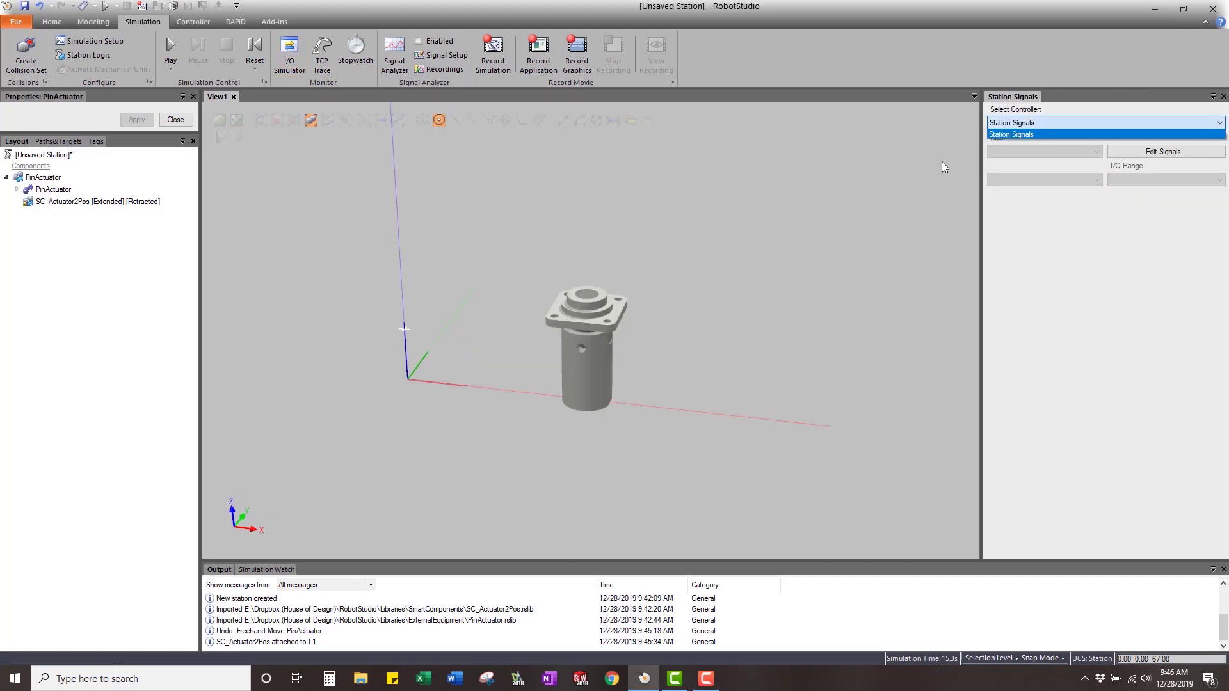
left_click(35, 181)
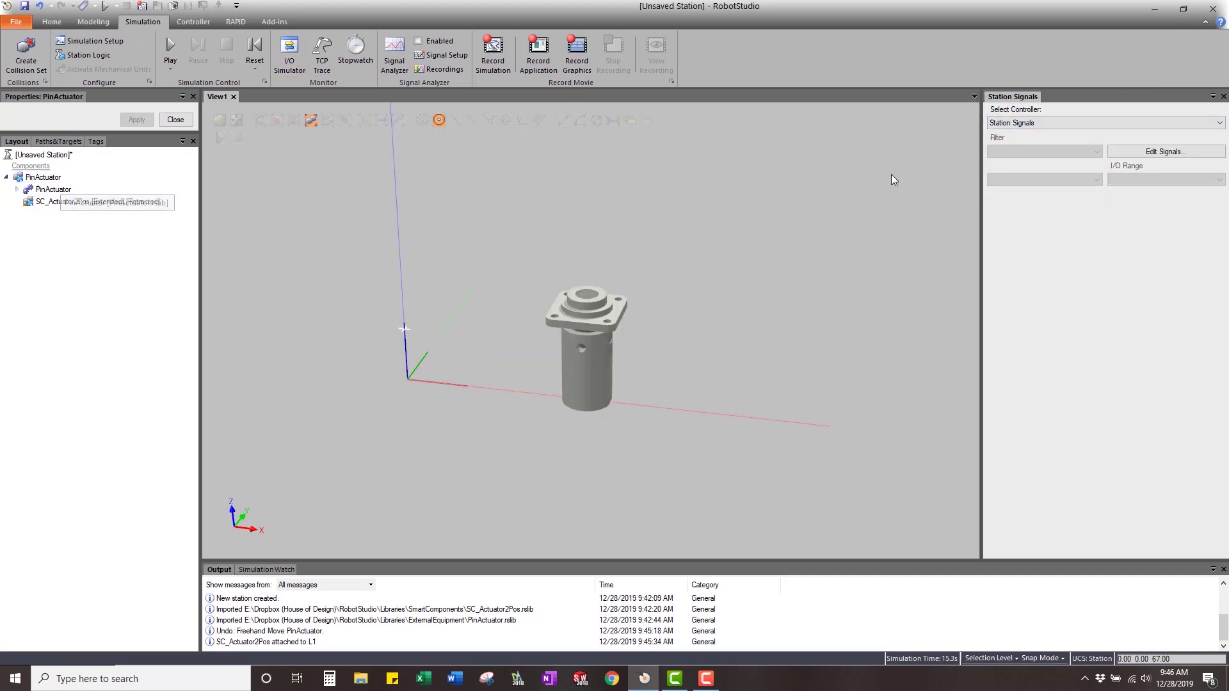
left_click(1070, 120)
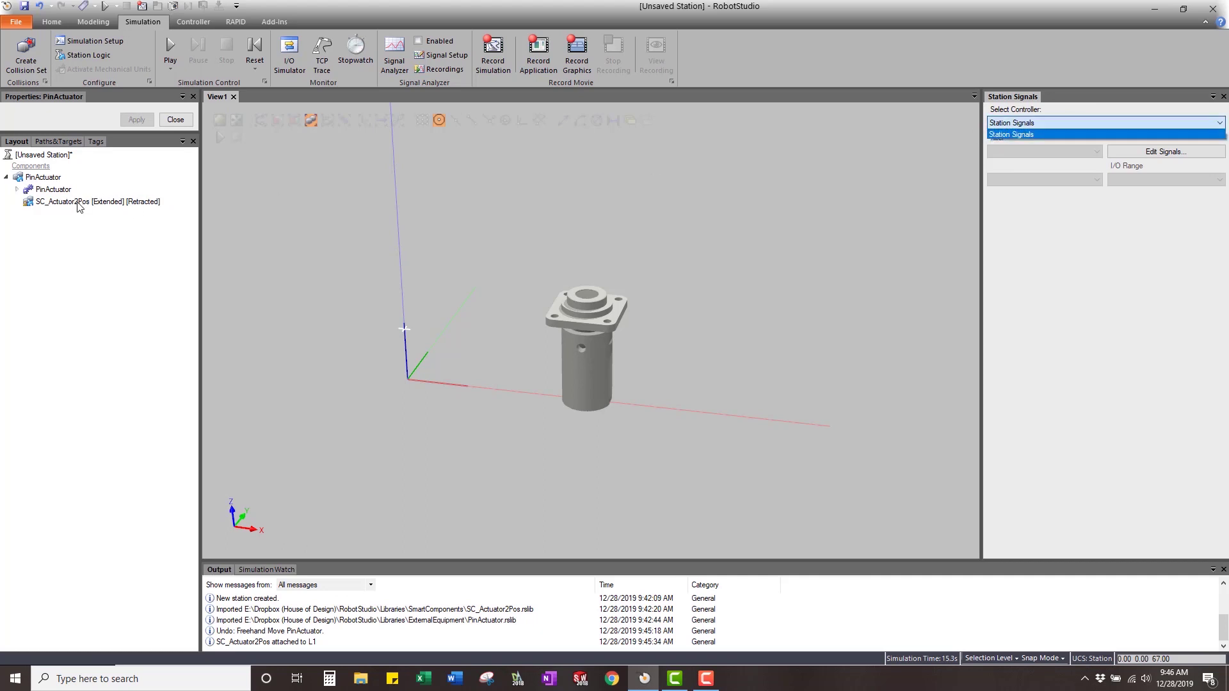
left_click(78, 206)
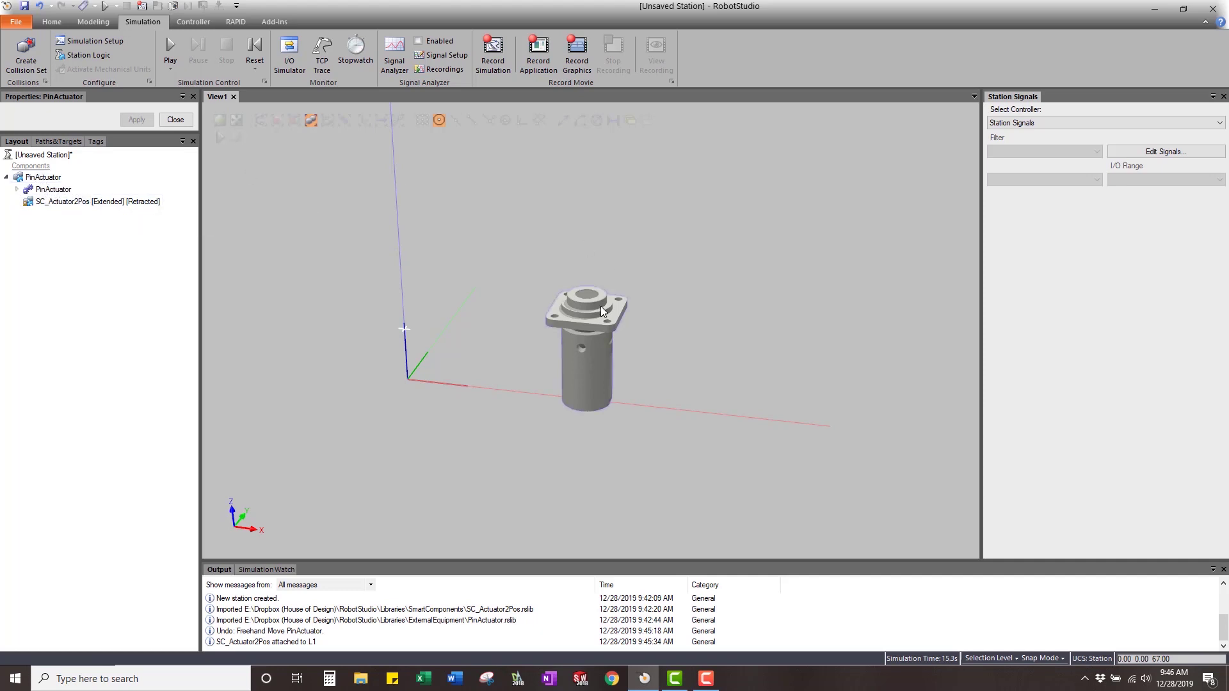
Step: Edit PinActuator in its Design view and drag the SC_Actuator2Pos block to the canvas centre
right_click(45, 180)
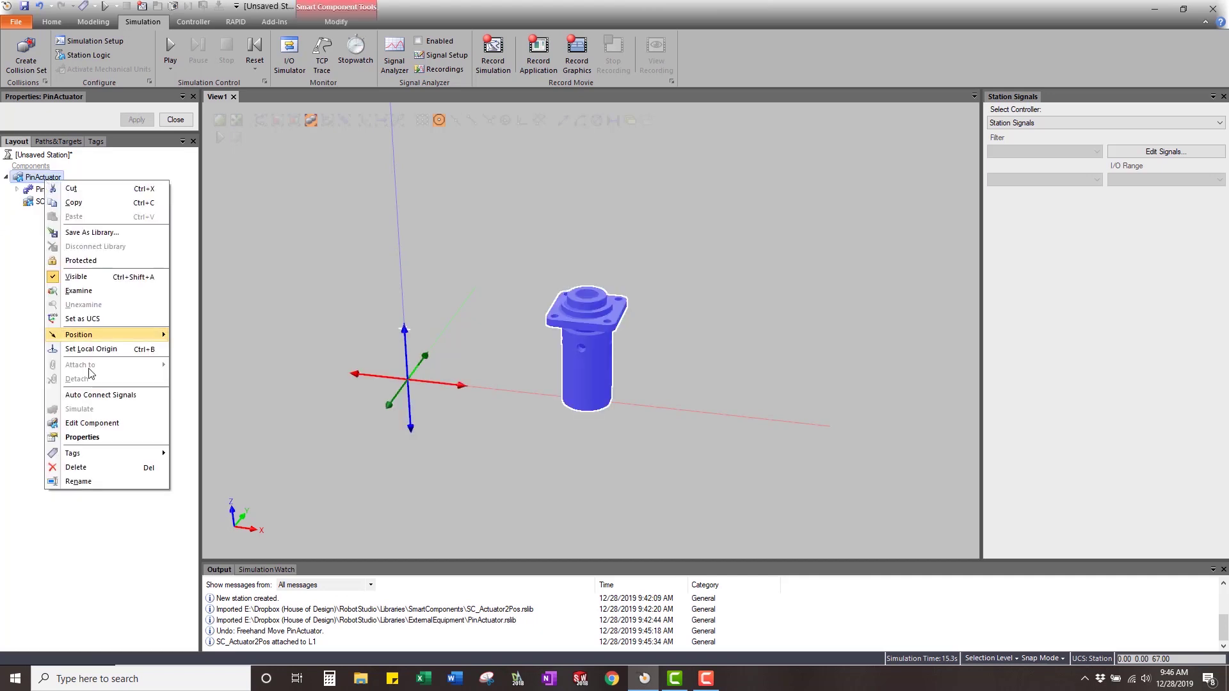
left_click(92, 423)
left_click(249, 135)
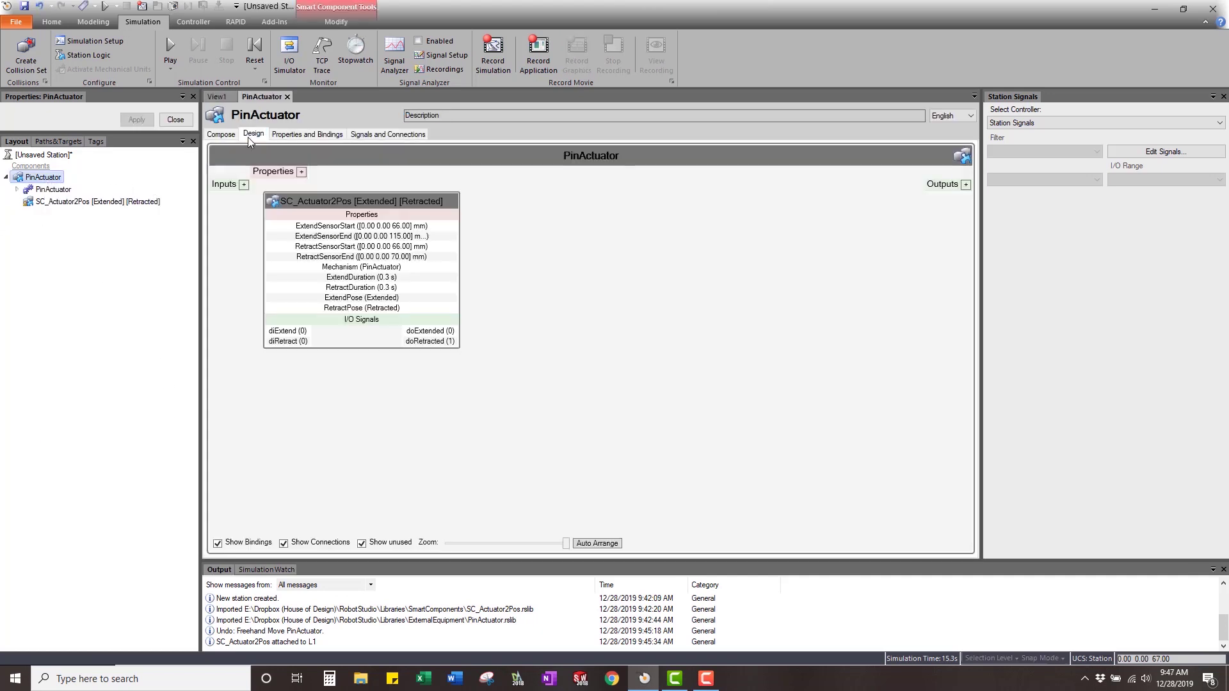
left_click_drag(375, 205, 631, 268)
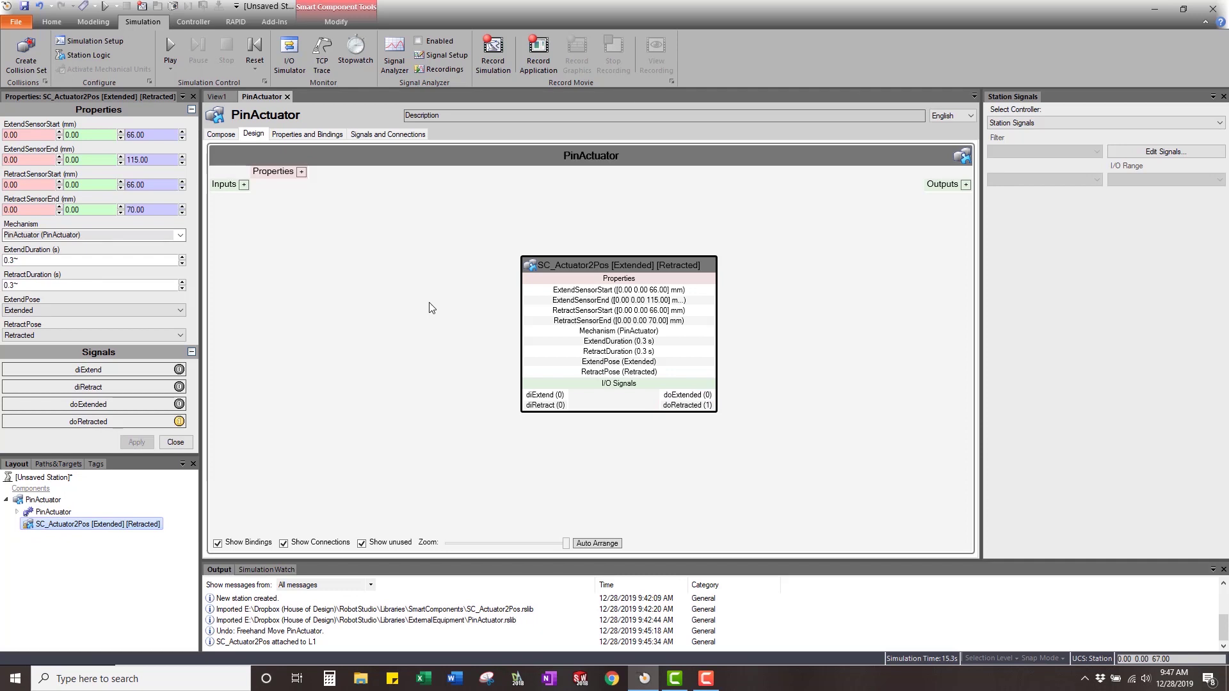
Step: Add input signals diExtend and diRetract to the PinActuator component
left_click(244, 185)
left_click(497, 300)
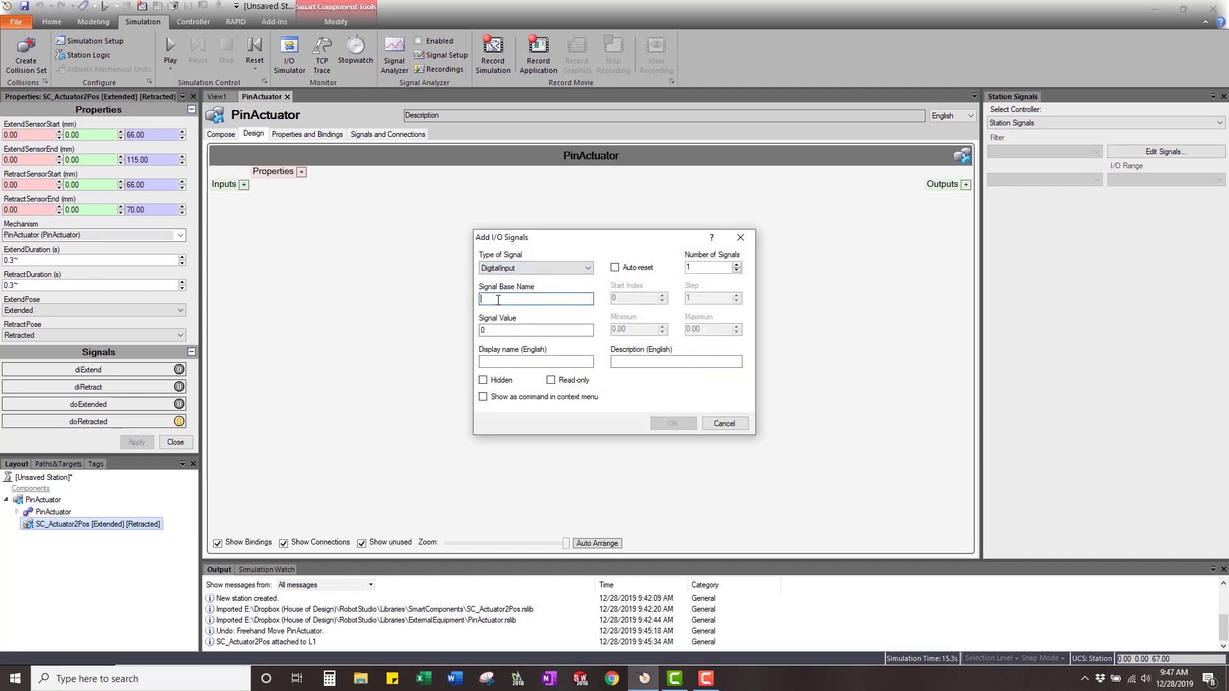
type("diExtend")
key("Return")
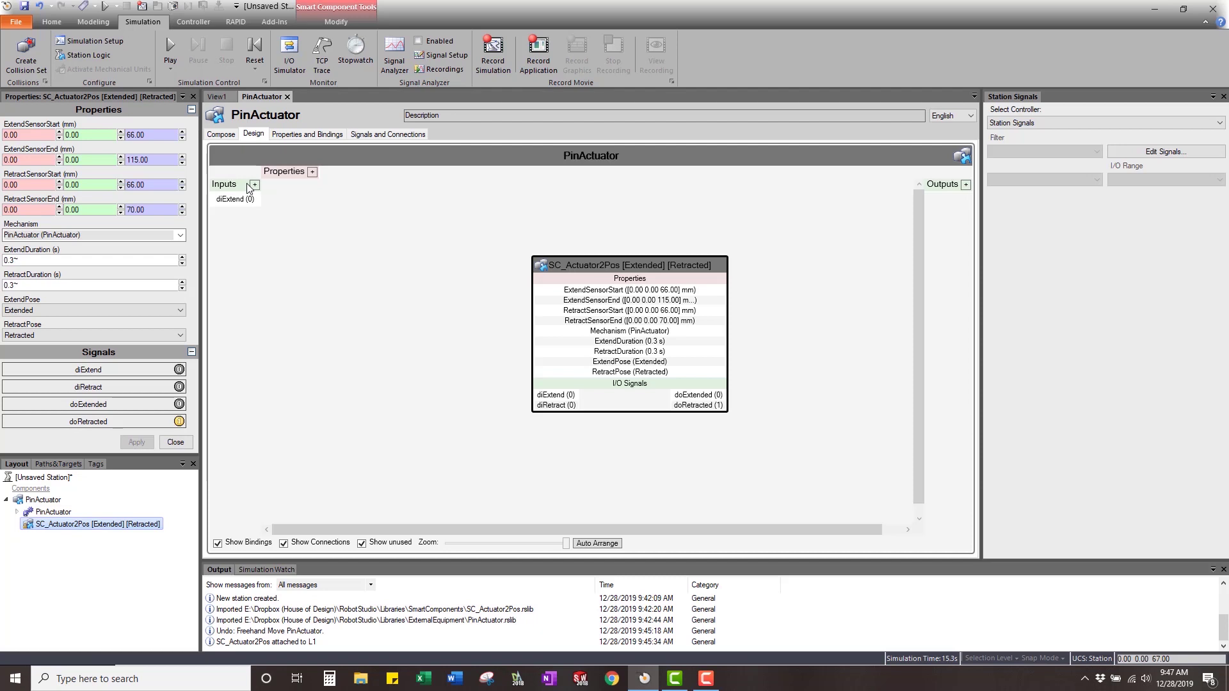
left_click(254, 185)
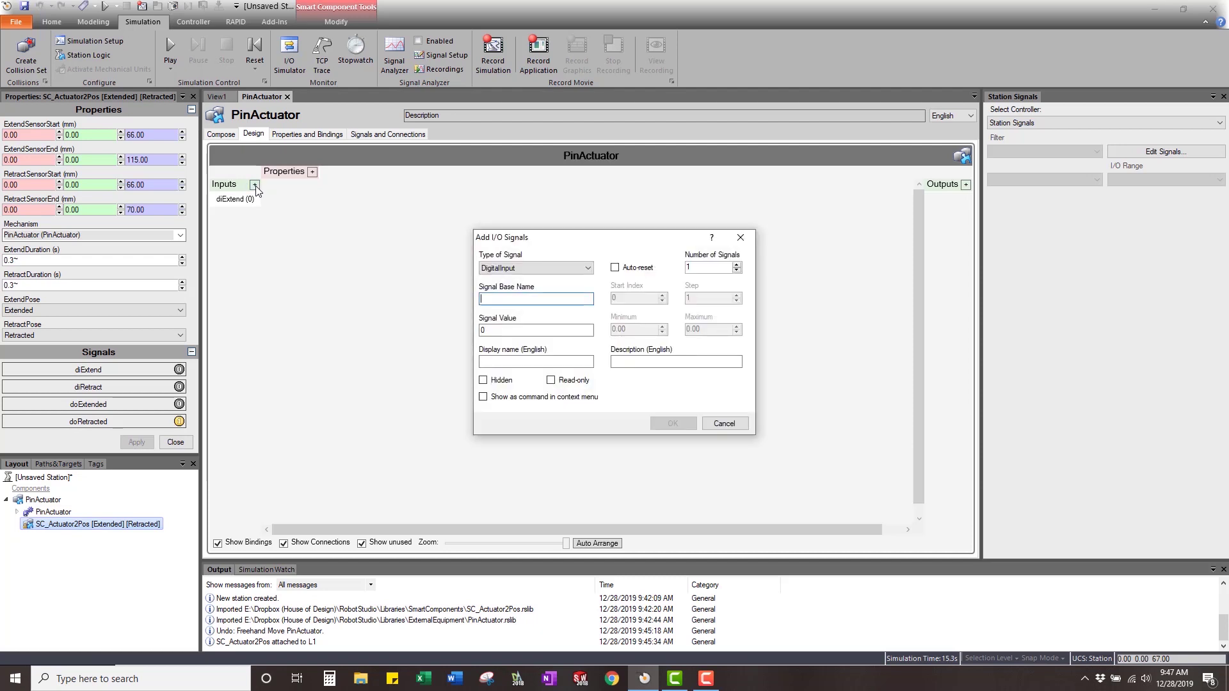
type("diRetract")
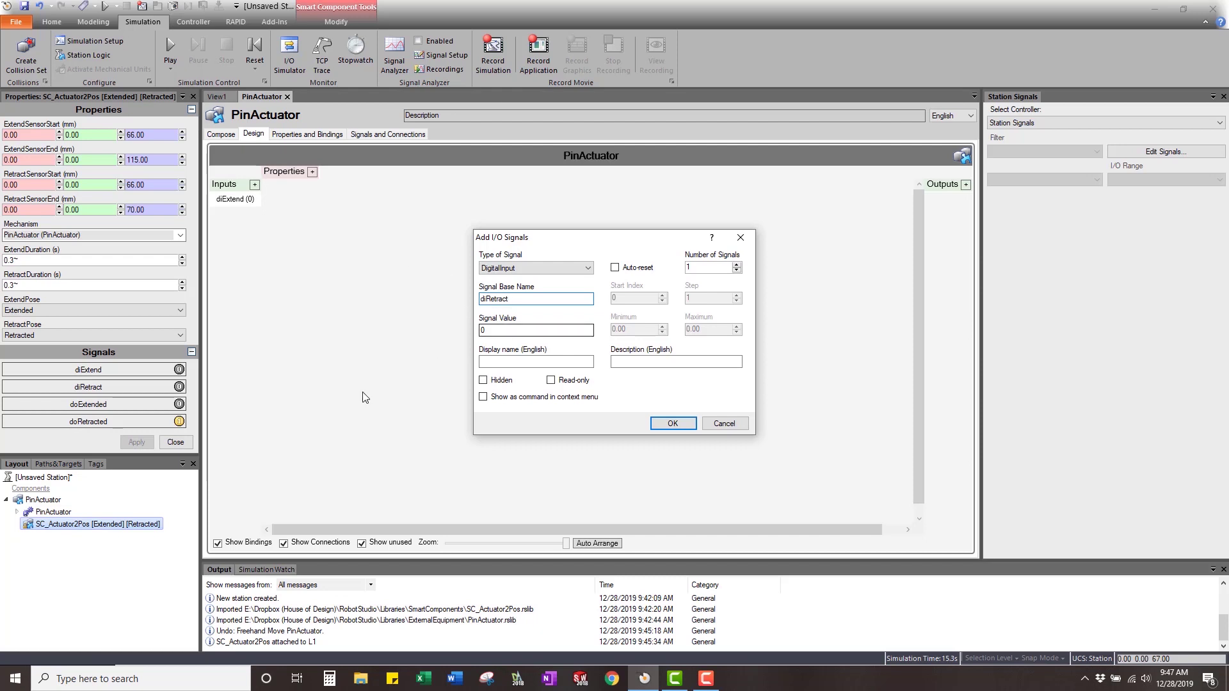
left_click(669, 425)
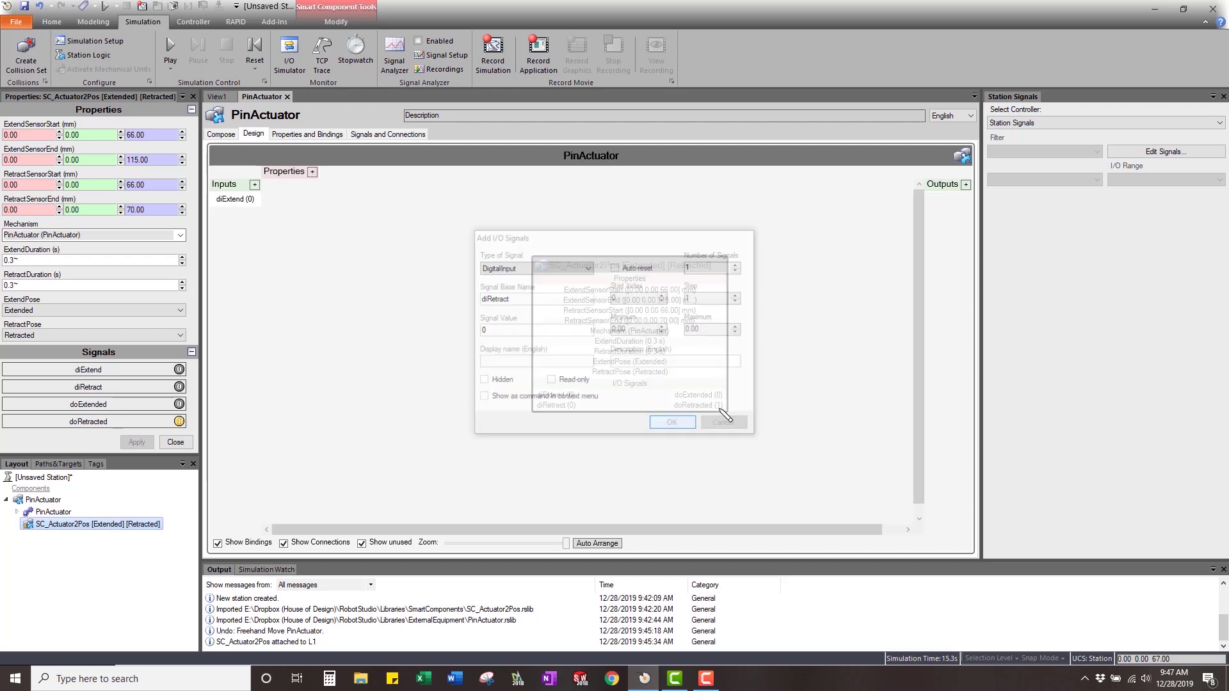
Step: Add digital output signals doExtended and doRetracted to PinActuator
left_click(966, 186)
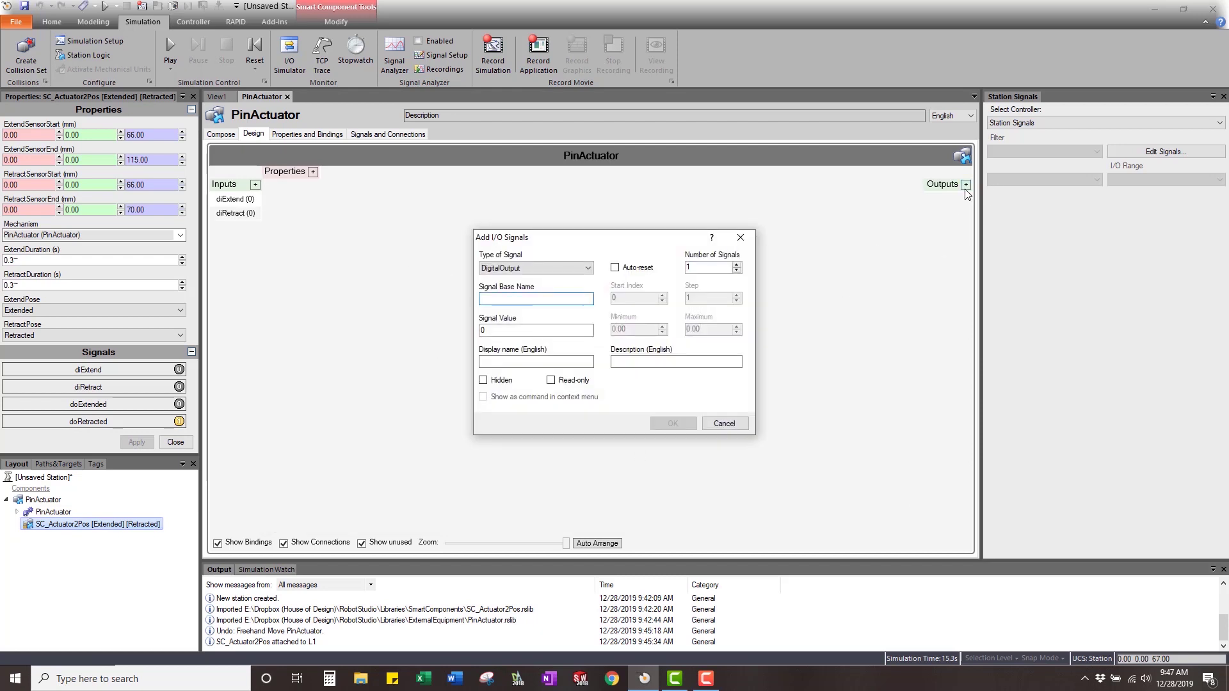
type("doExtended")
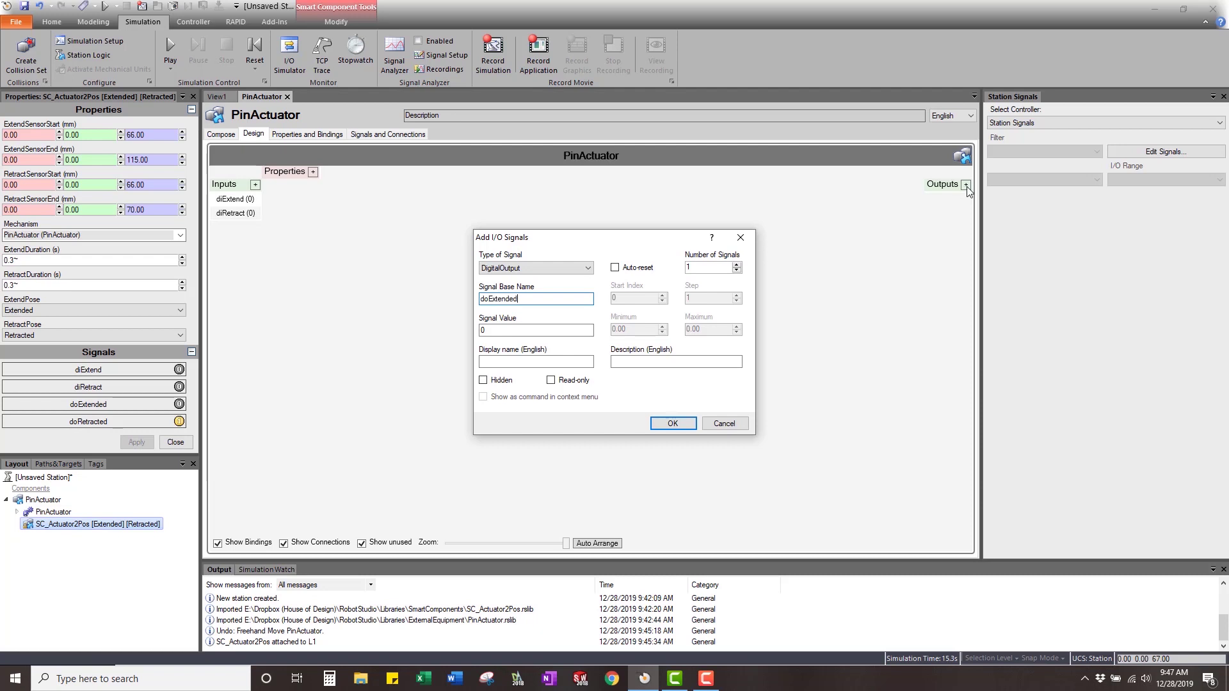
key("Return")
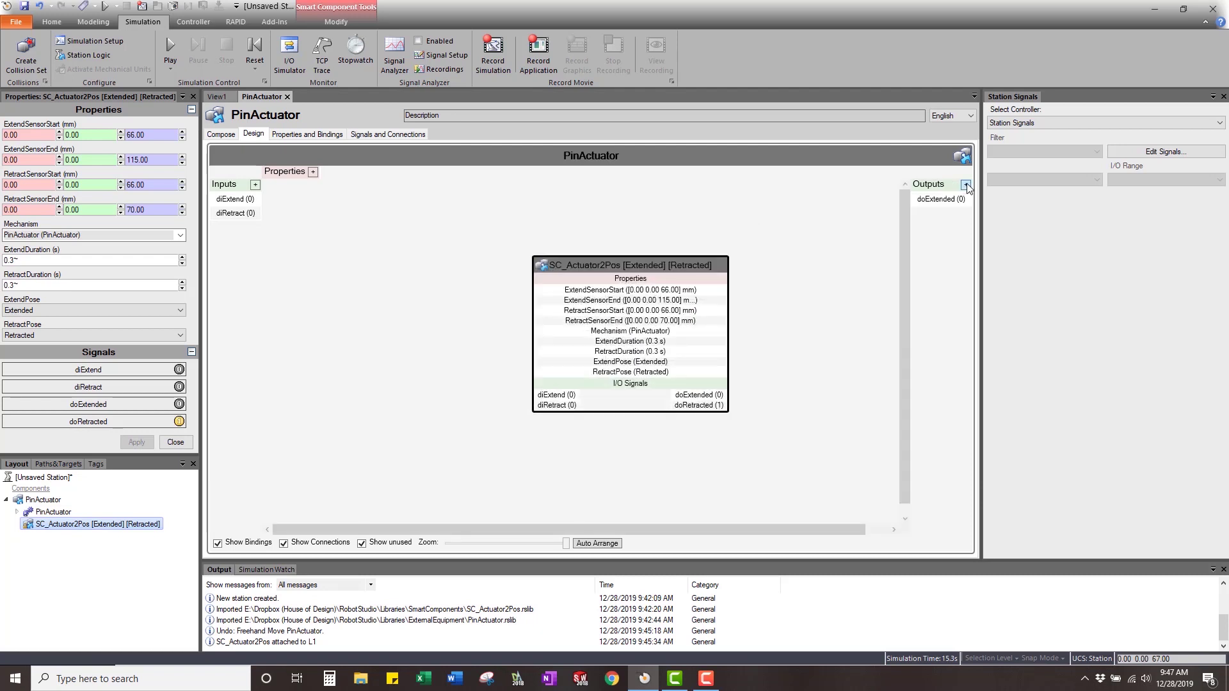
left_click(965, 185)
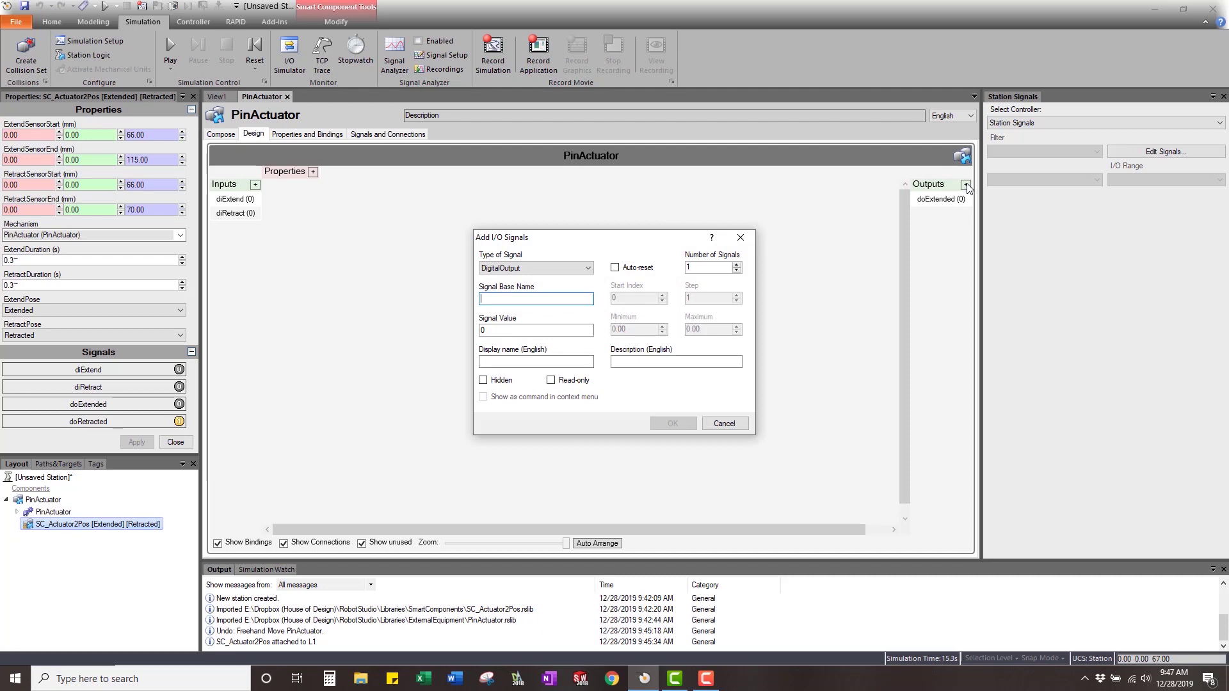
type("doRetrac")
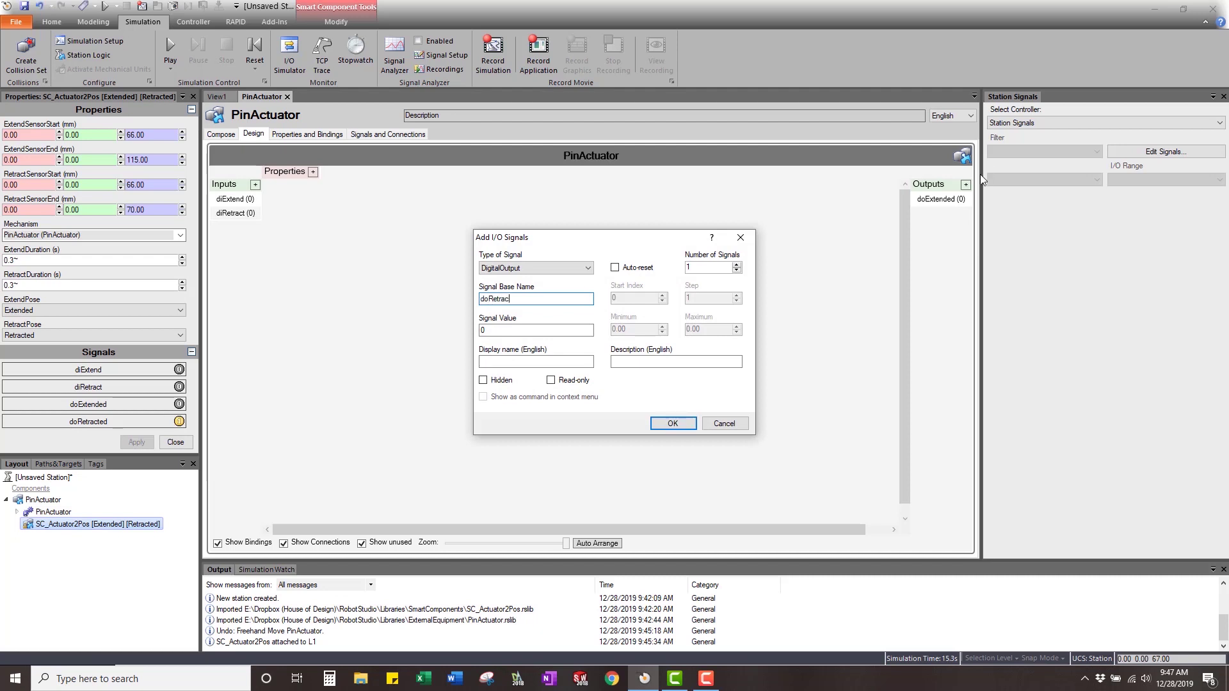
type("ted")
key("Return")
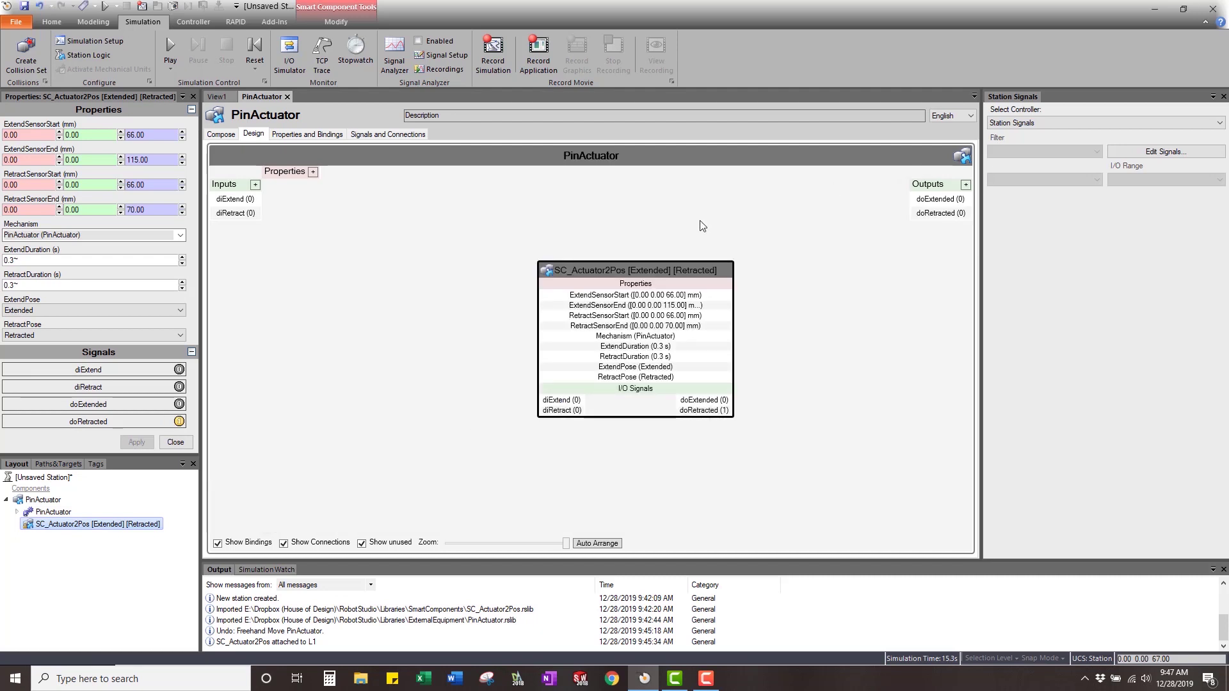
Step: Connect diExtend to SC_Actuator2Pos and its doExtended and doRetracted to PinActuator's outputs, then close Properties
mouse_move(249, 206)
left_mouse_down()
mouse_move(564, 402)
mouse_move(275, 215)
mouse_move(474, 392)
mouse_move(552, 412)
left_mouse_up()
mouse_move(726, 400)
left_mouse_down()
mouse_move(804, 365)
mouse_move(928, 213)
mouse_move(926, 199)
left_mouse_up()
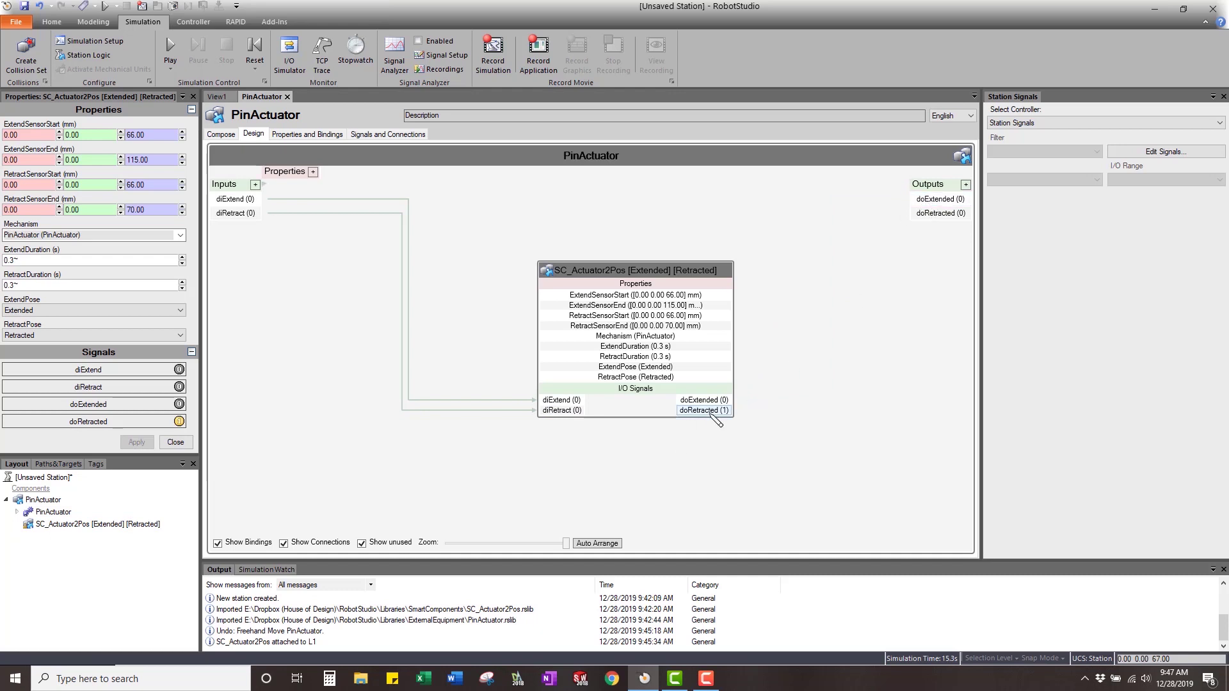
left_click_drag(711, 411, 929, 215)
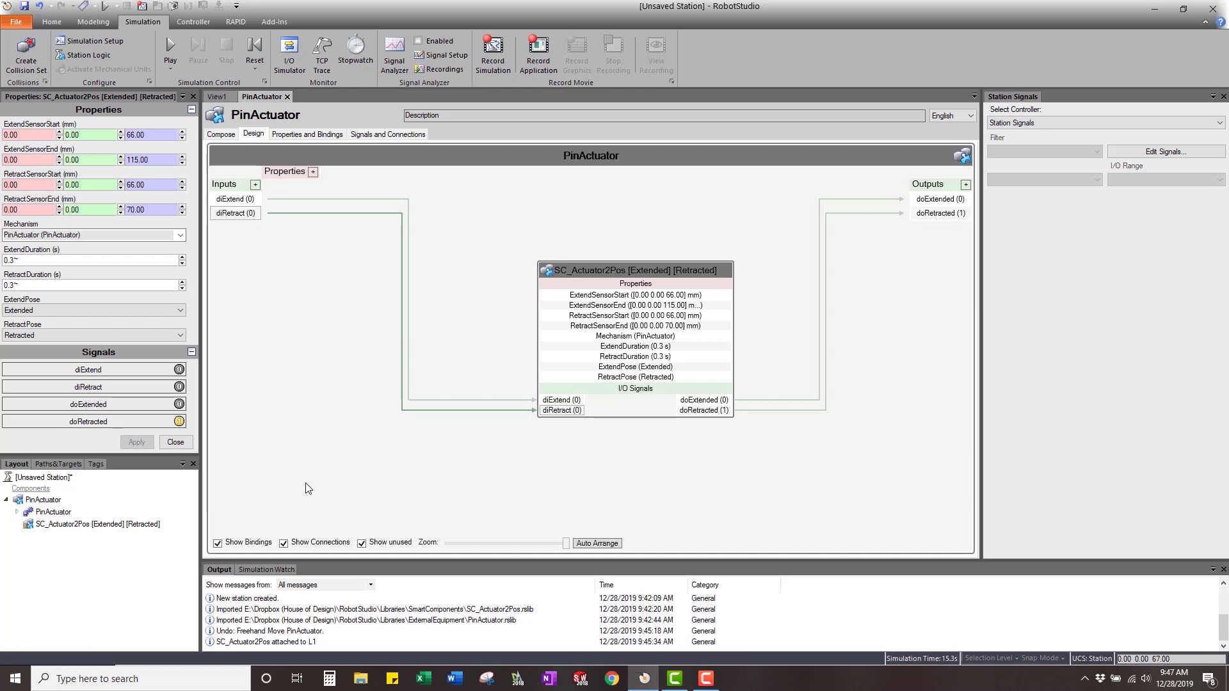
left_click(175, 443)
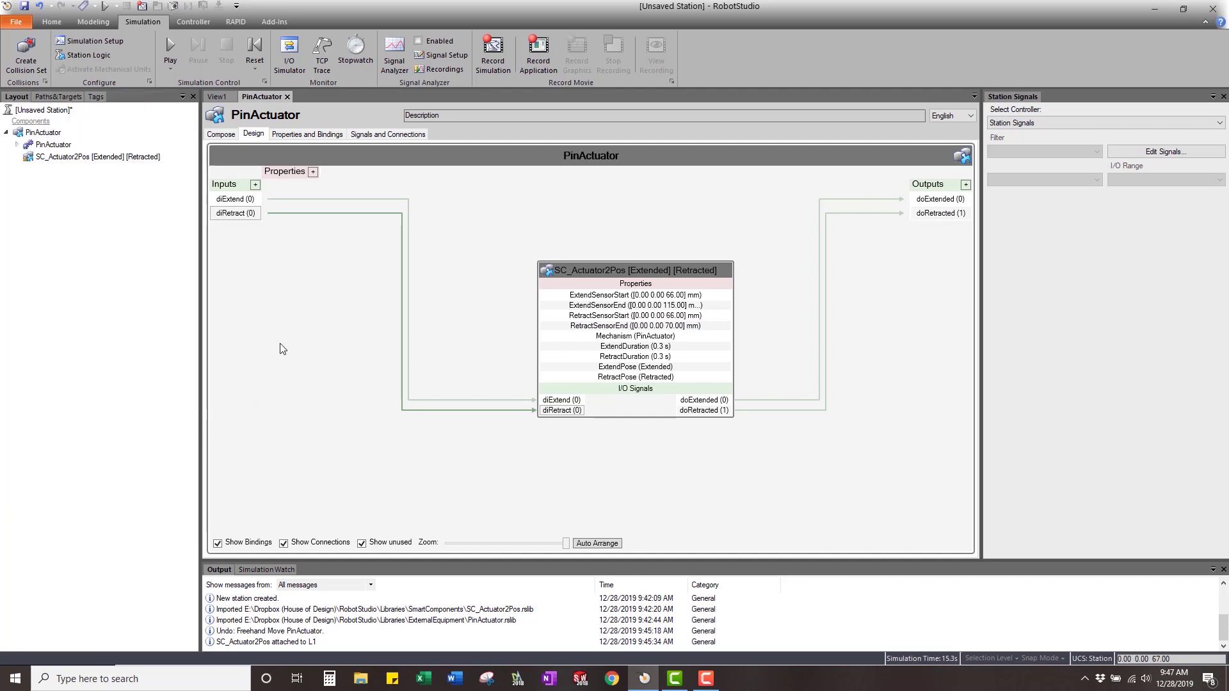
Step: Close the design editor and show PinActuator's signals in the I/O Simulator
left_click(288, 97)
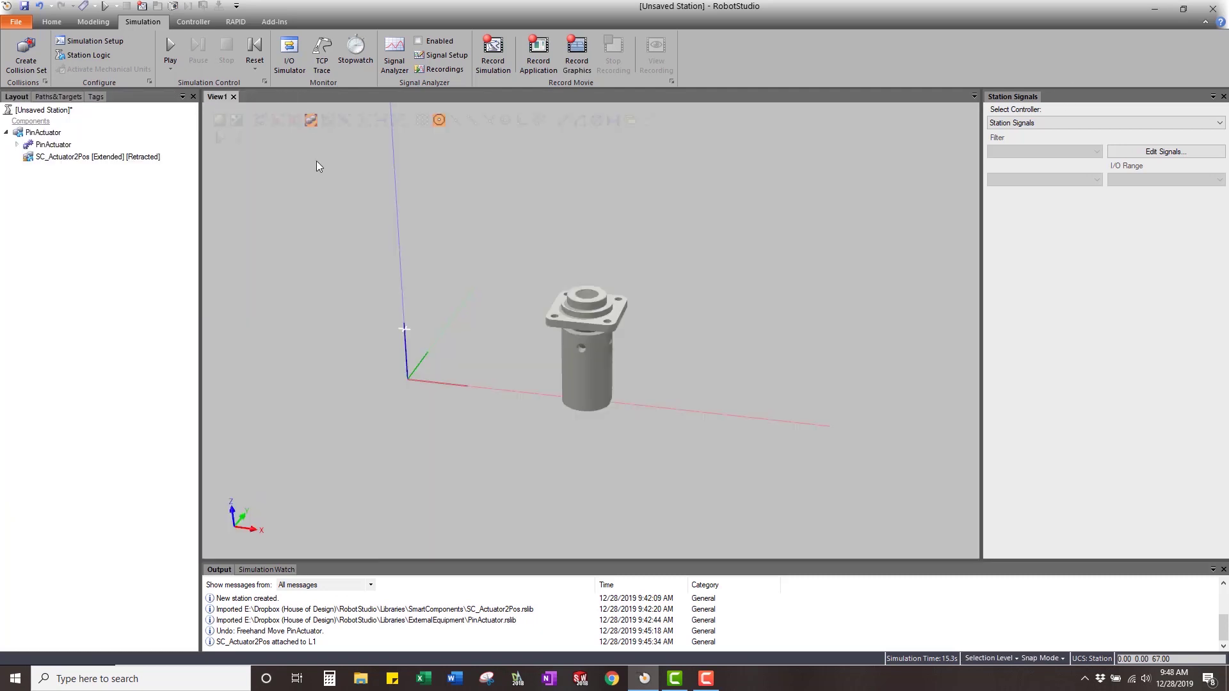
left_click(43, 132)
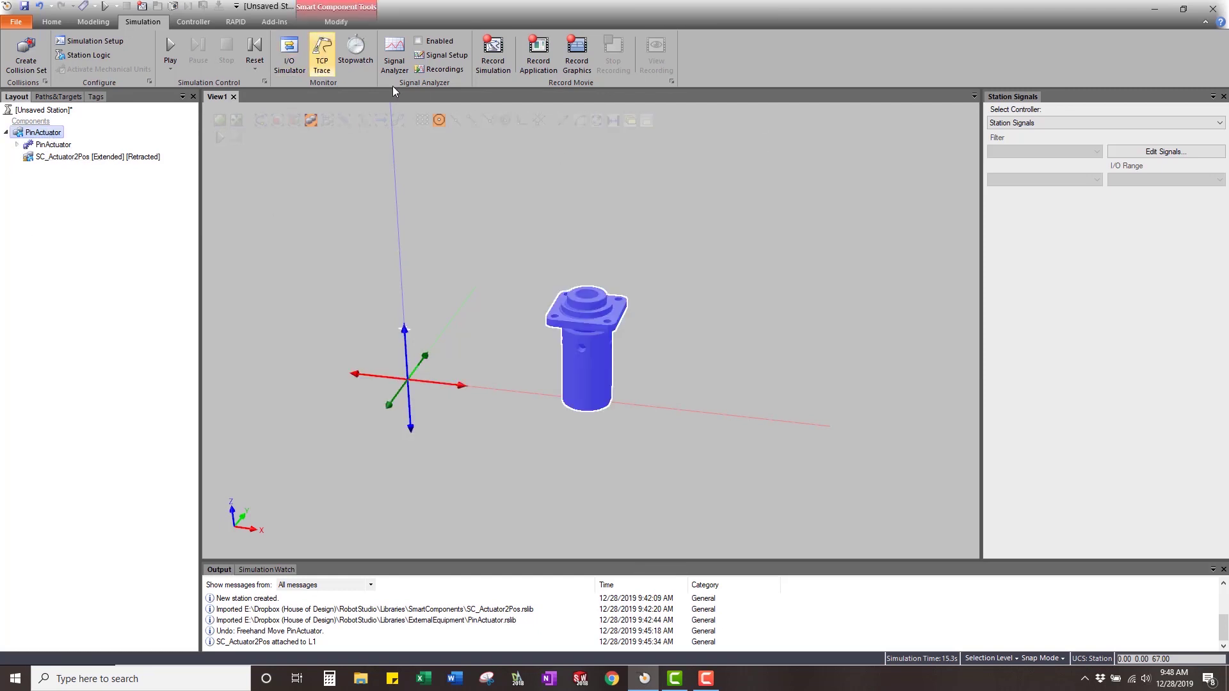
left_click(1049, 122)
left_click(1027, 144)
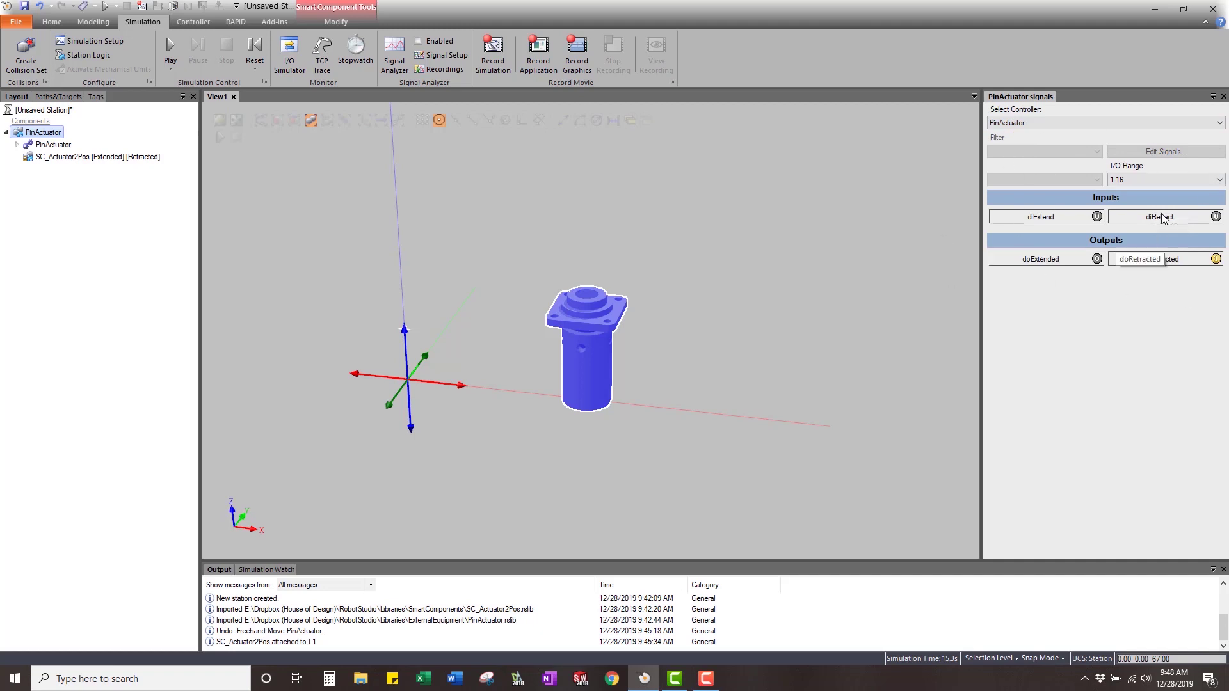
left_click(696, 303)
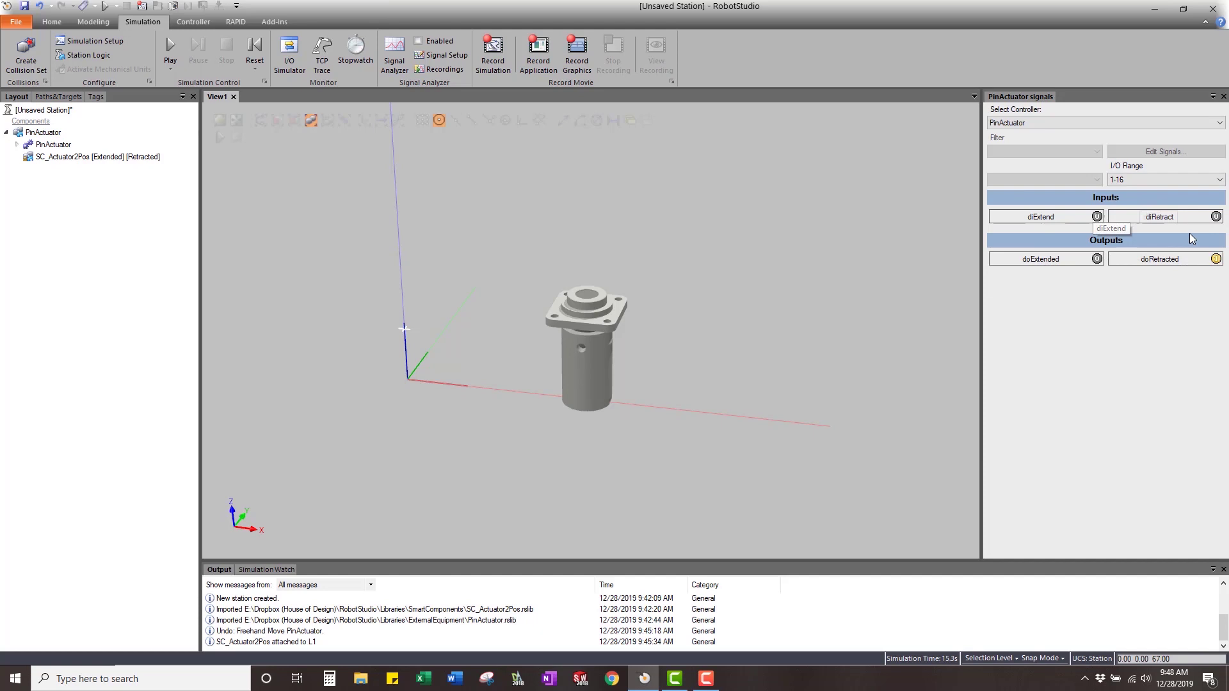
Step: Run the simulation, toggling diExtend and diRetract twice each to move the pin, then stop it
left_click(170, 47)
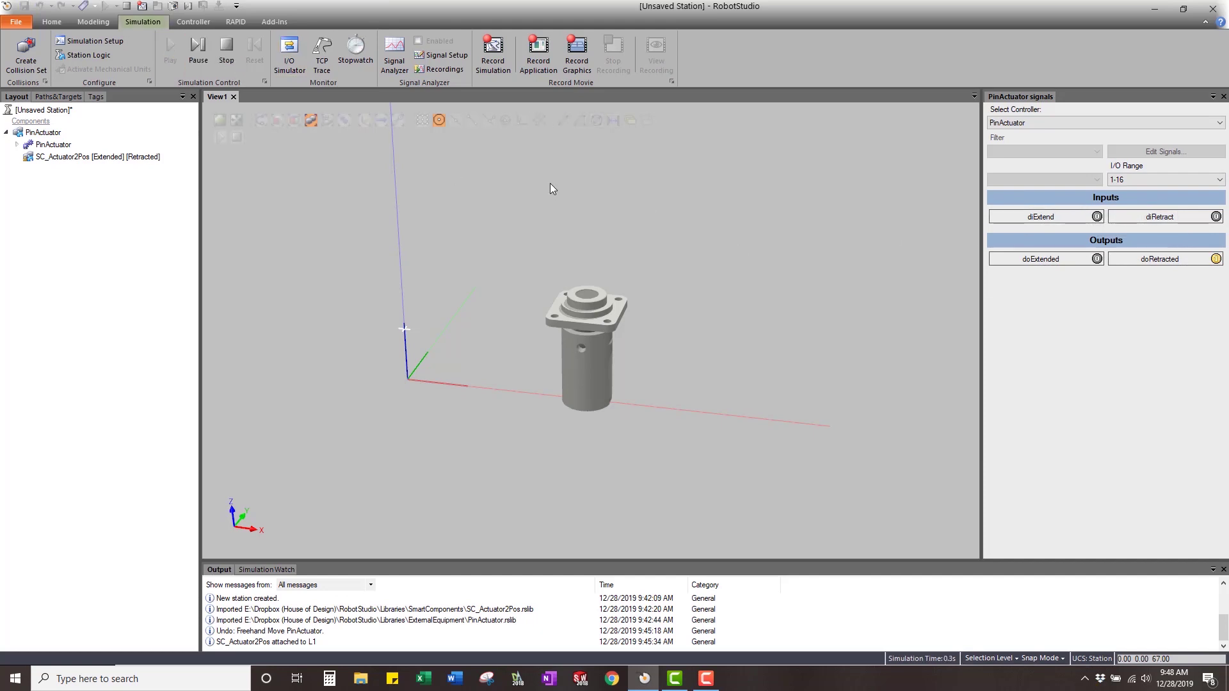
left_click(1053, 217)
left_click(1052, 219)
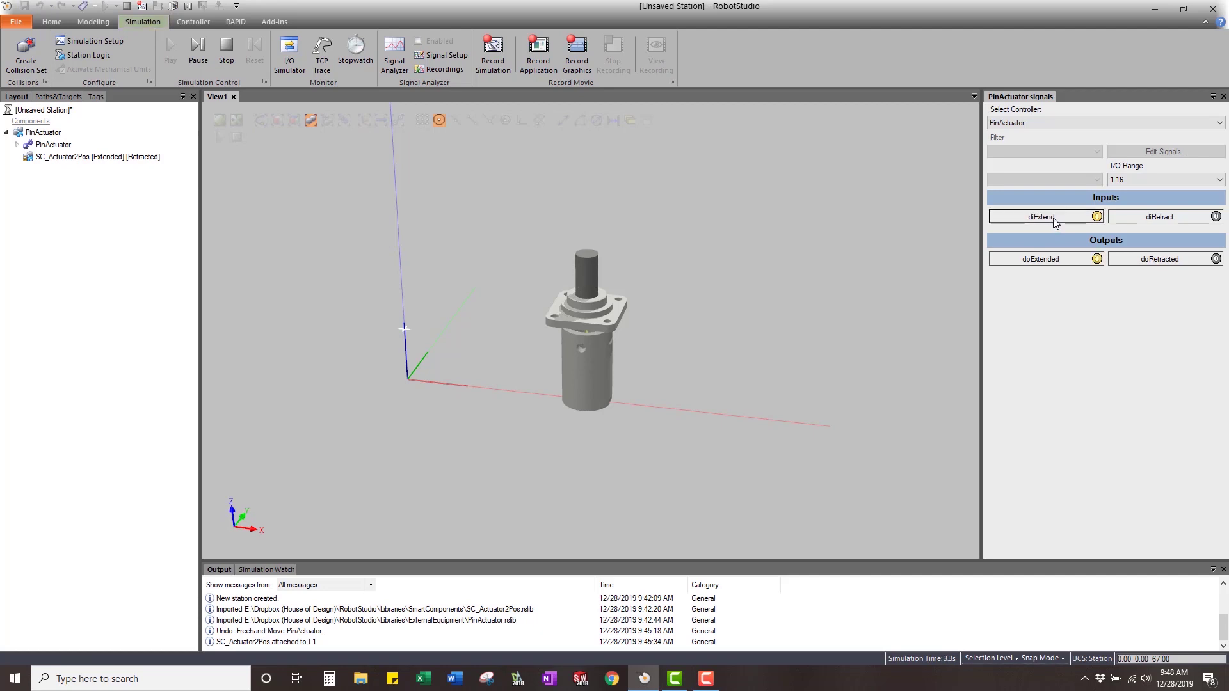
left_click(1146, 218)
left_click(1147, 218)
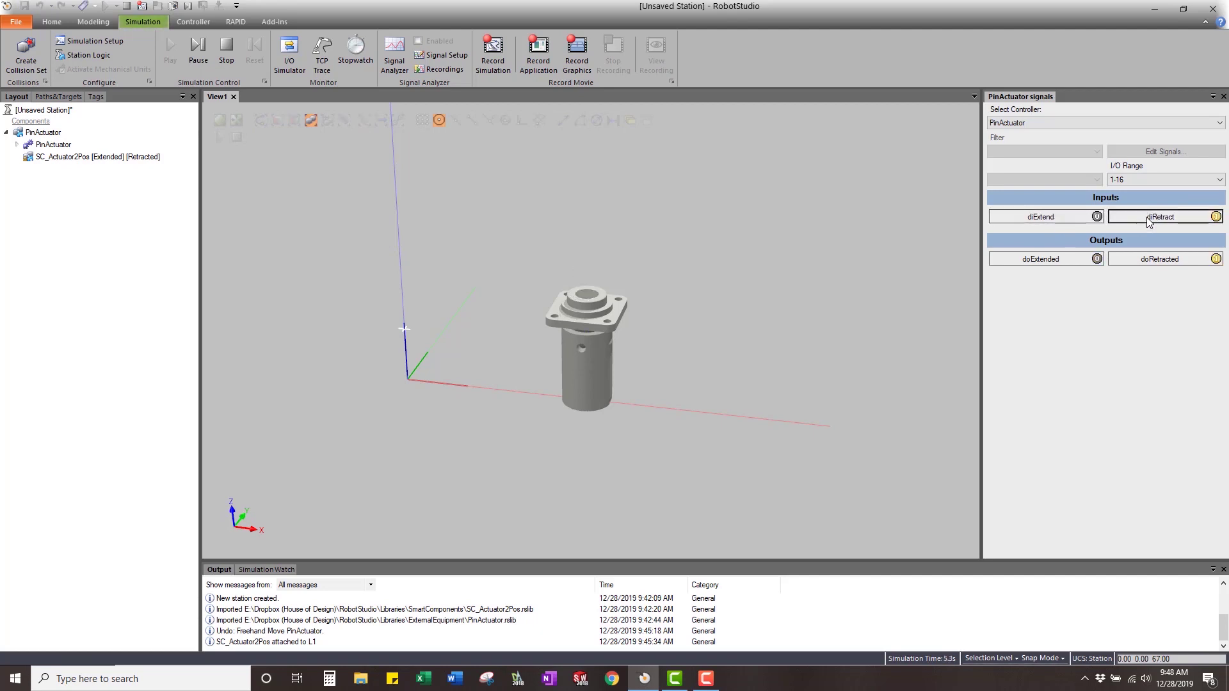
left_click(1081, 217)
left_click(1088, 218)
left_click(1114, 218)
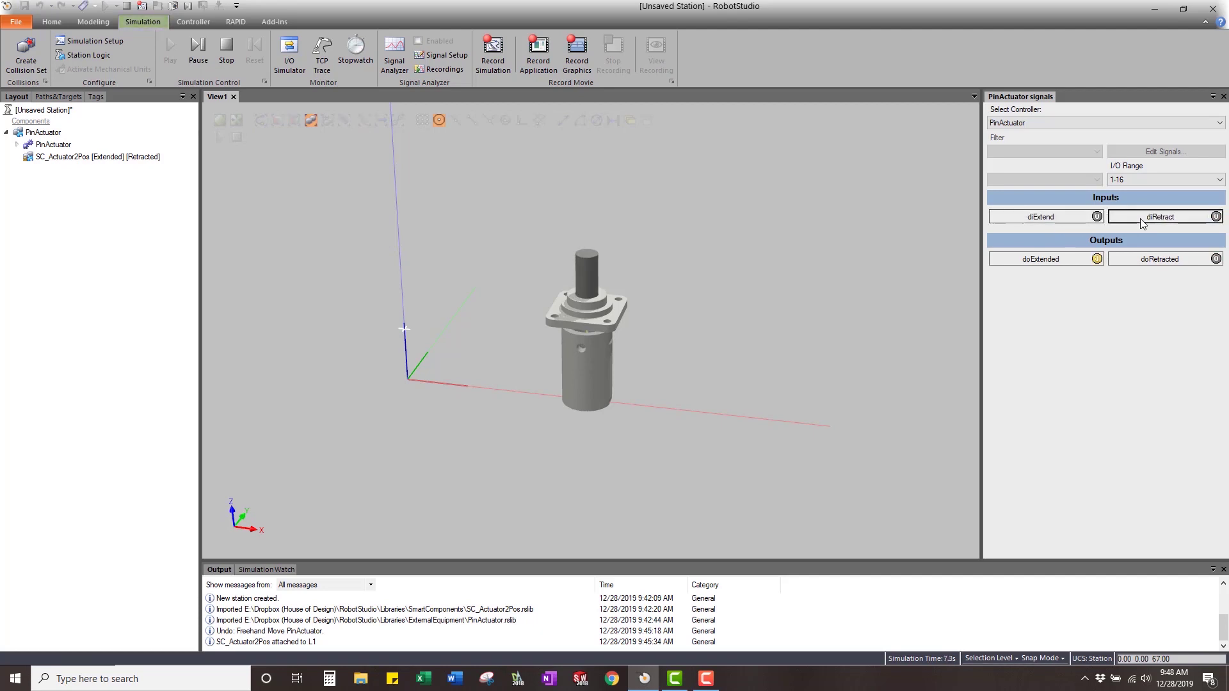
left_click(1113, 217)
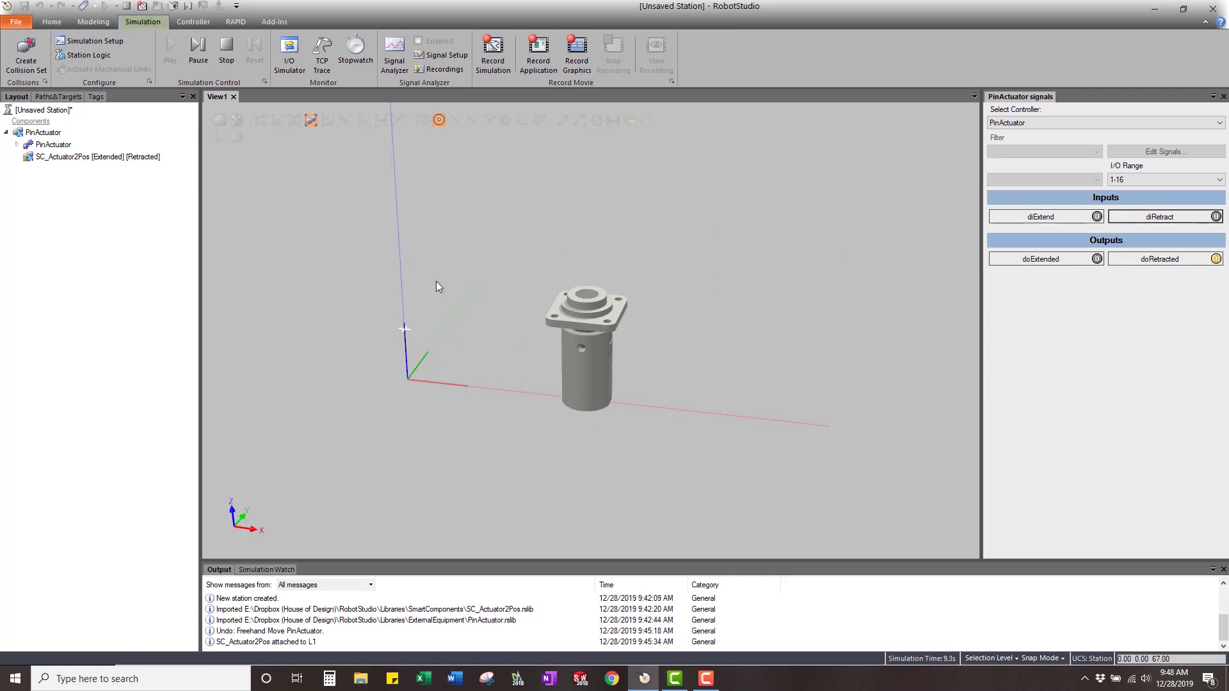
left_click(43, 133)
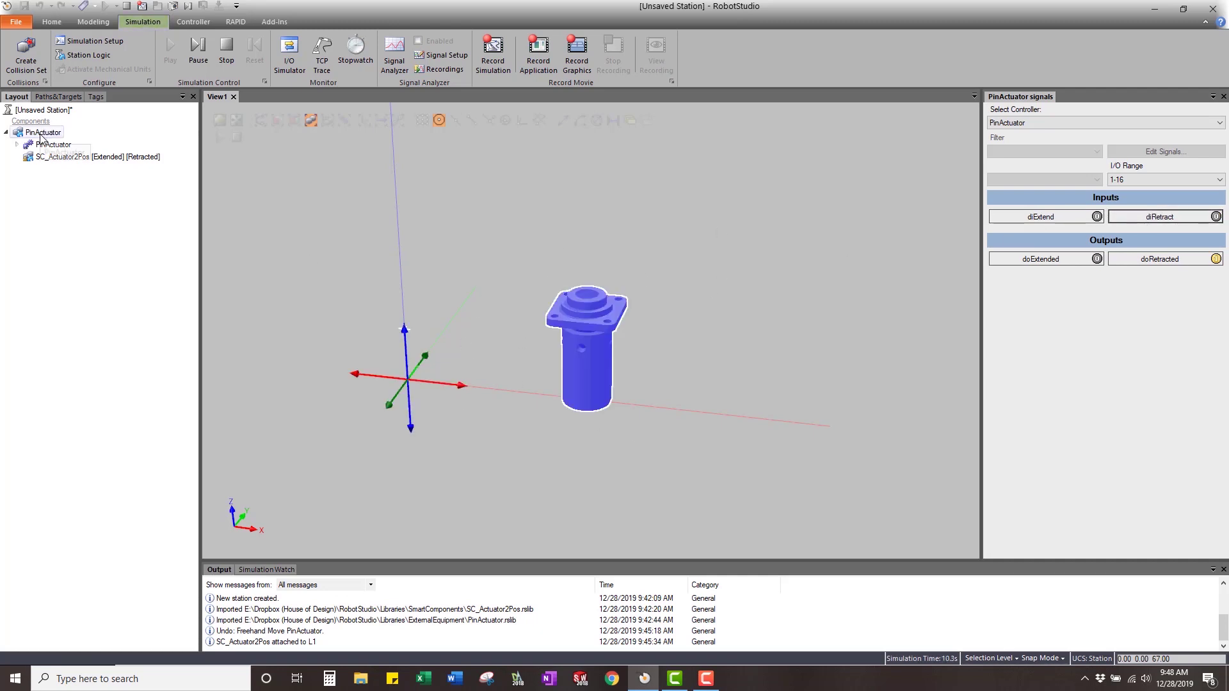
left_click(227, 51)
left_click(279, 165)
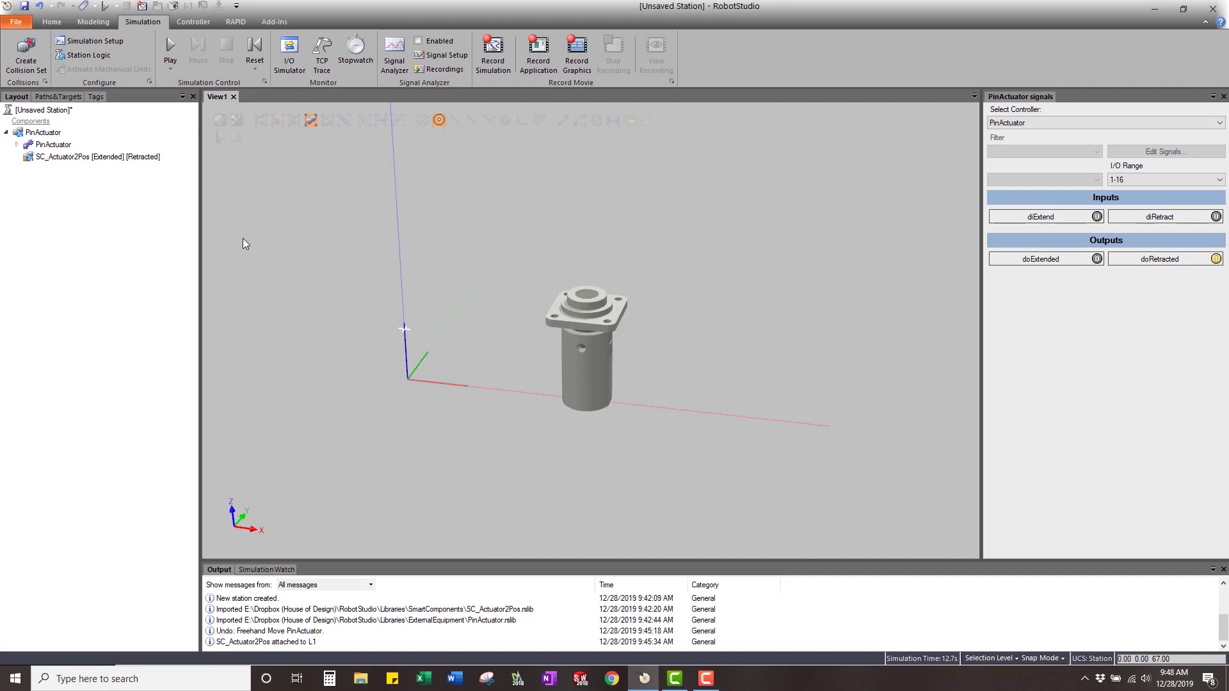
Step: Use Set Position to move the actuator model inside PinActuator to X 0
left_click(45, 133)
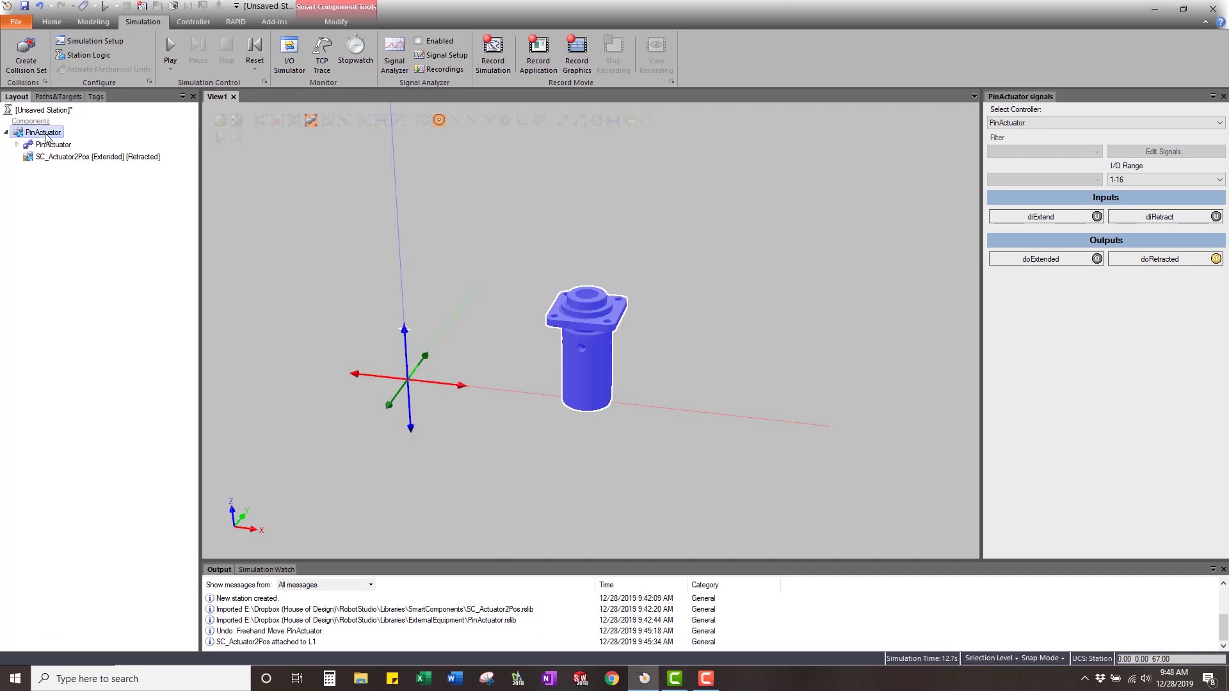
right_click(46, 136)
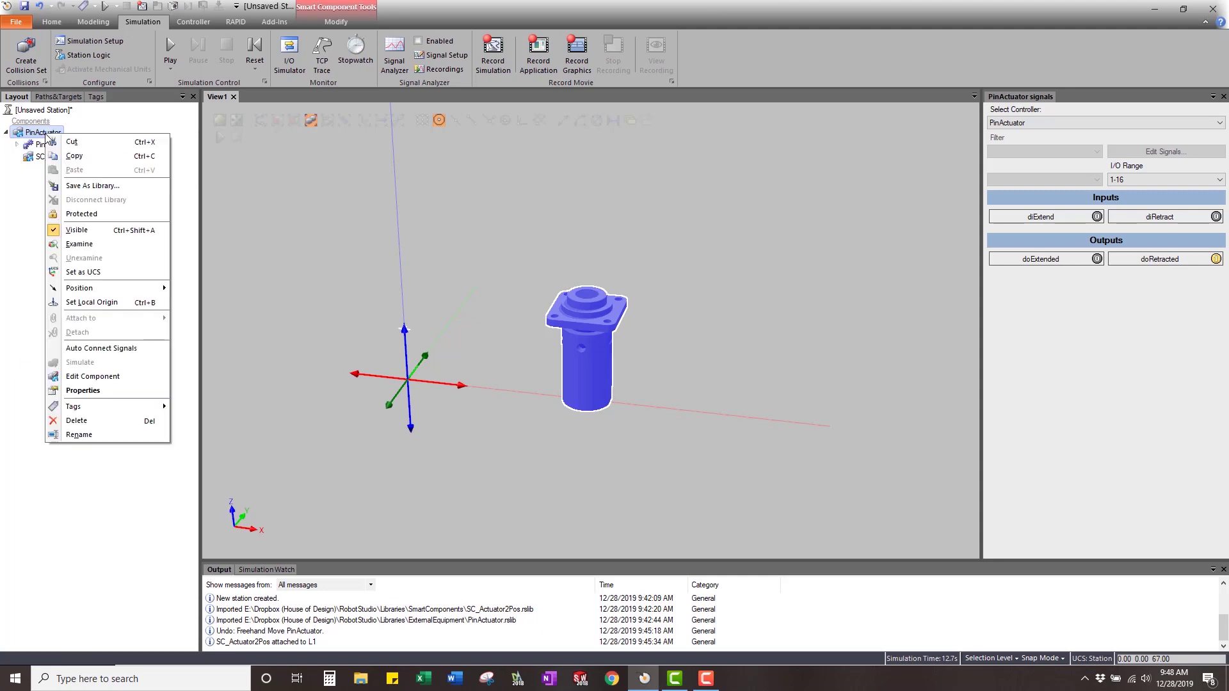
mouse_move(109, 289)
left_click(211, 289)
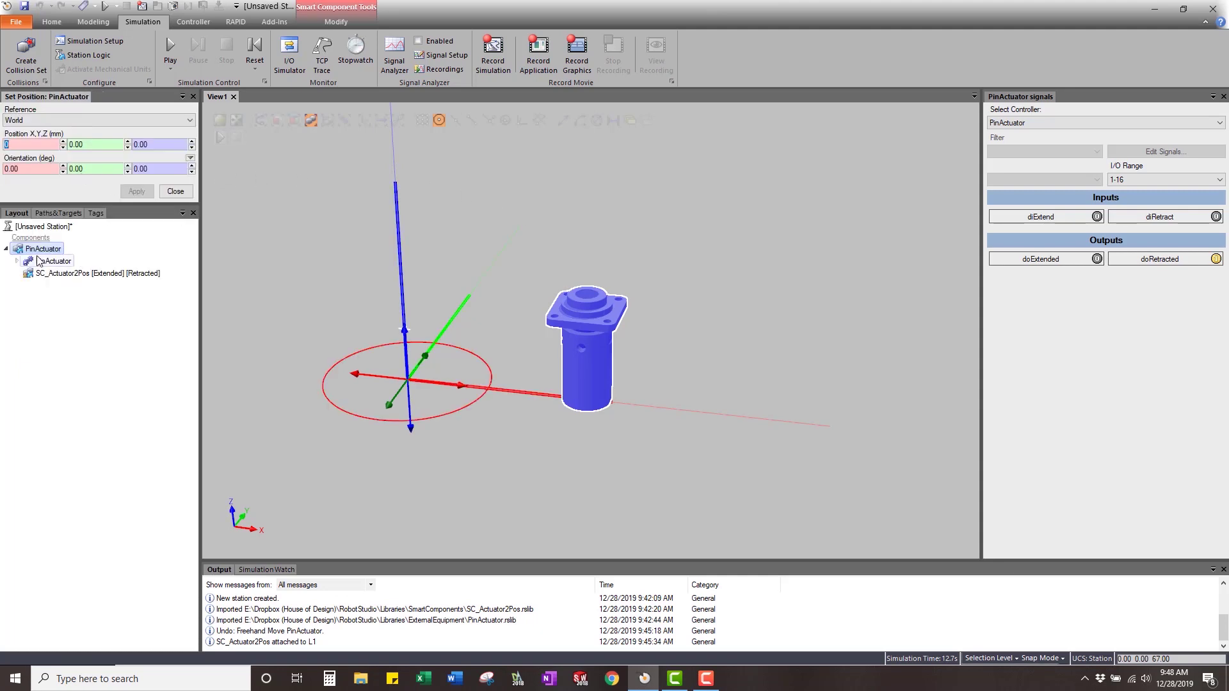
left_click(46, 262)
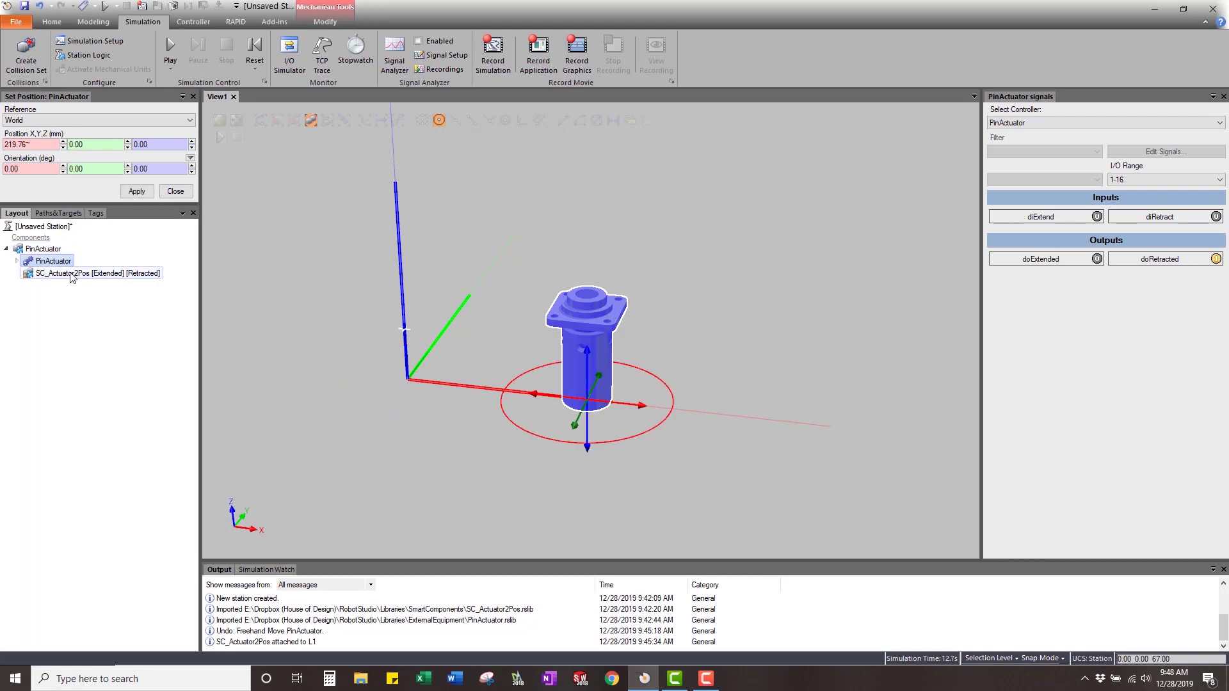
left_click(15, 146)
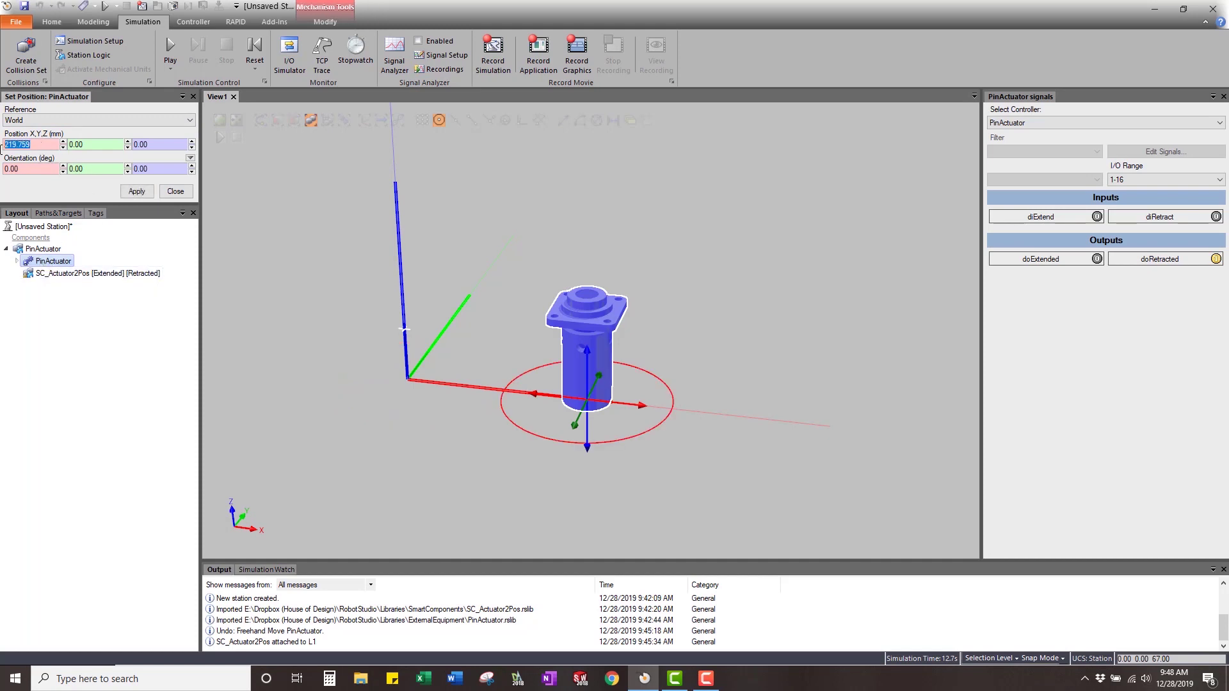
type("0")
left_click(137, 192)
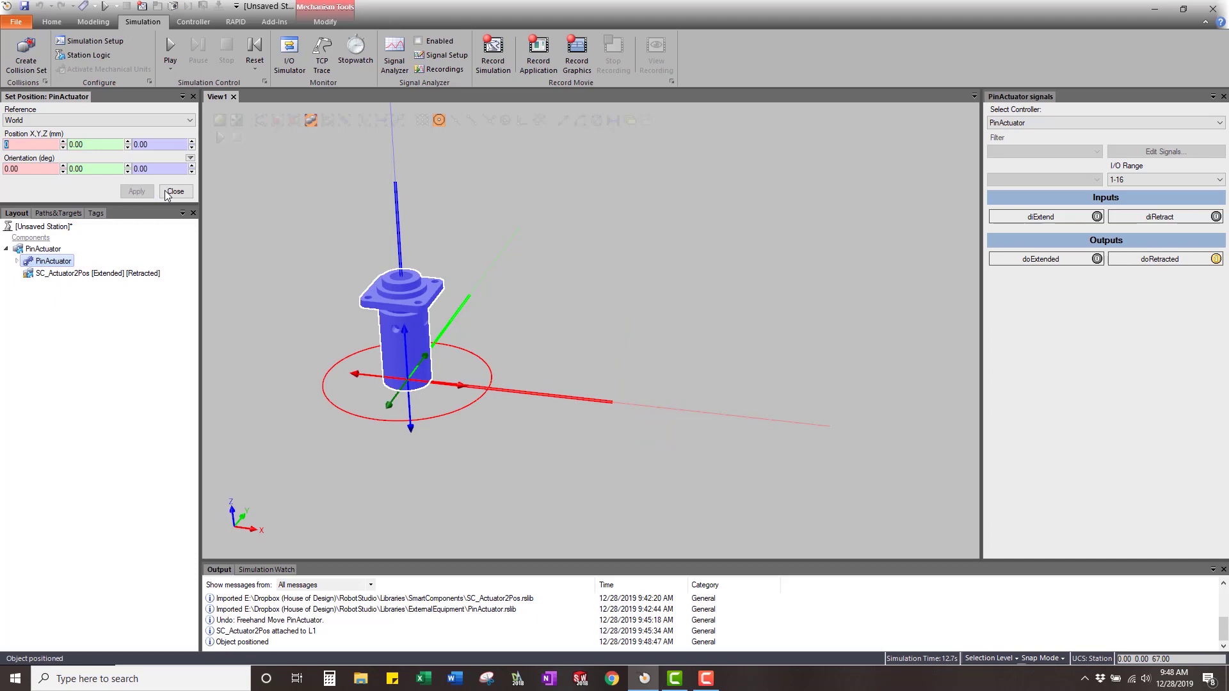
left_click(176, 192)
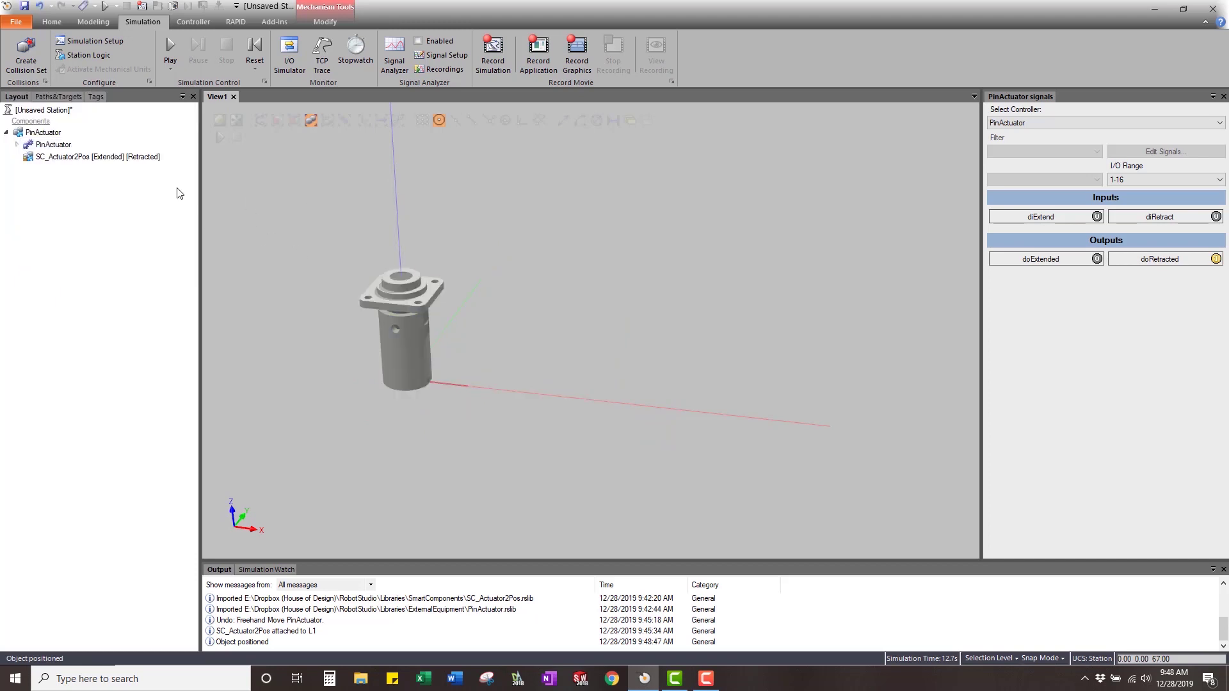
left_click(43, 132)
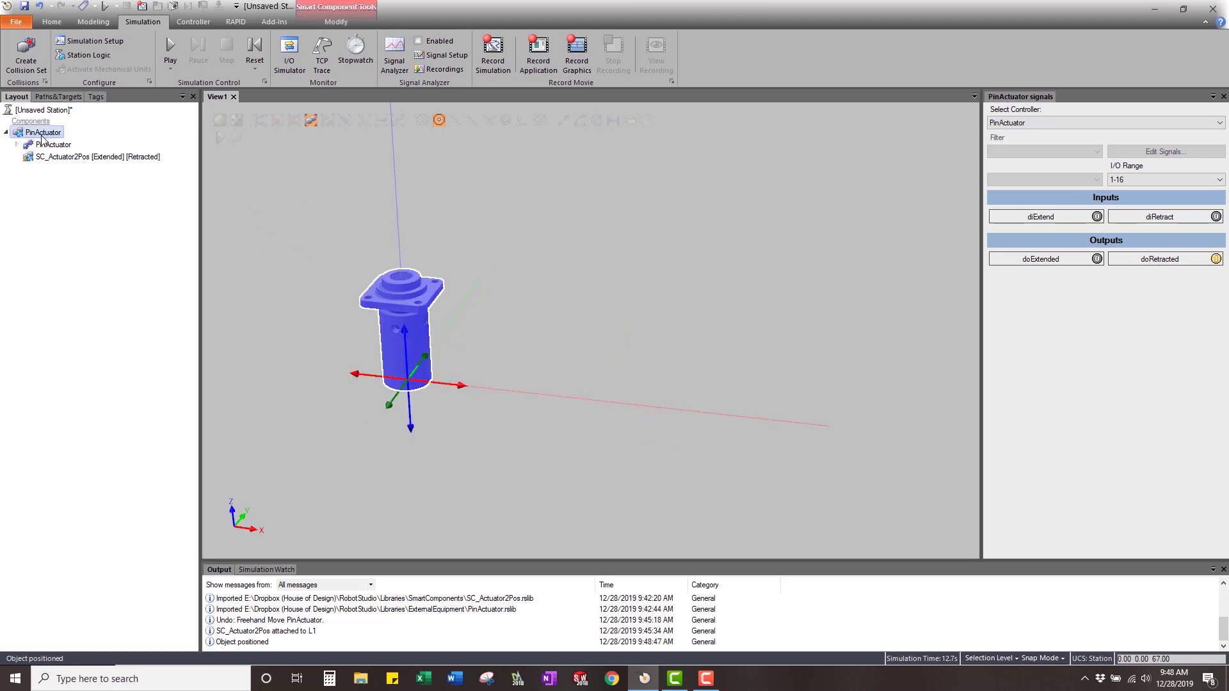
left_click_drag(461, 384, 536, 322, "ctrl+shift")
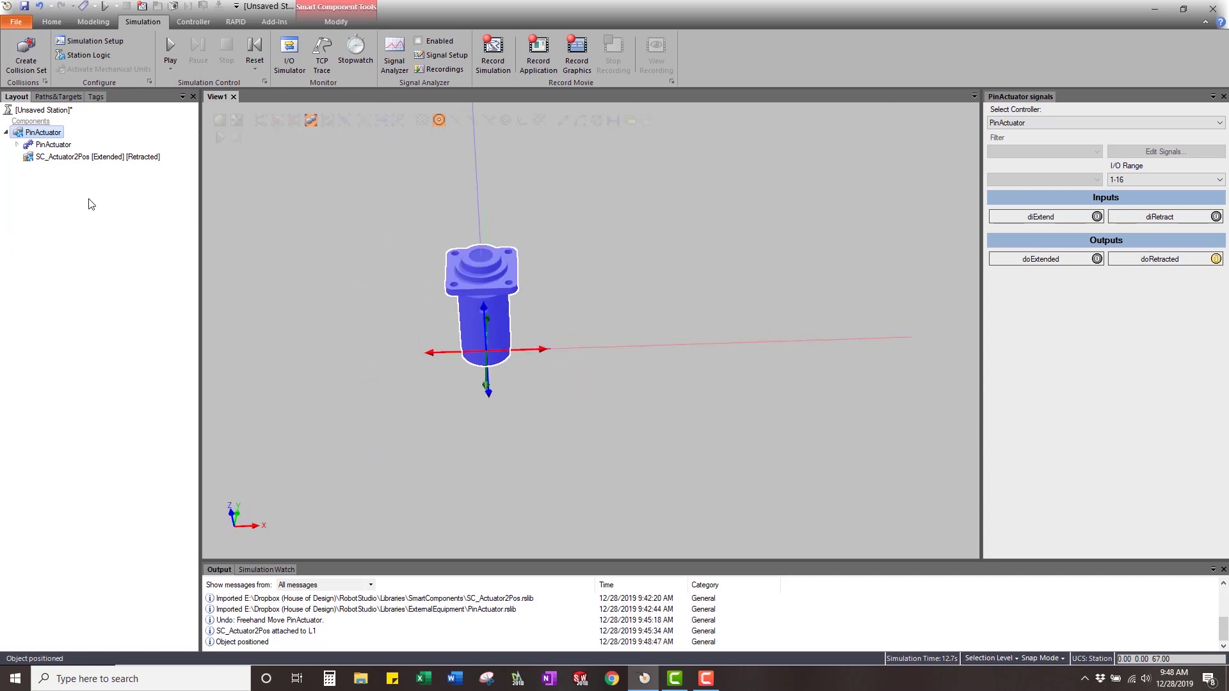
left_click(117, 250)
Step: Save PinActuator as library SC_PinActuator.rslib in Libraries > SmartComponents, overwriting the existing file
right_click(47, 133)
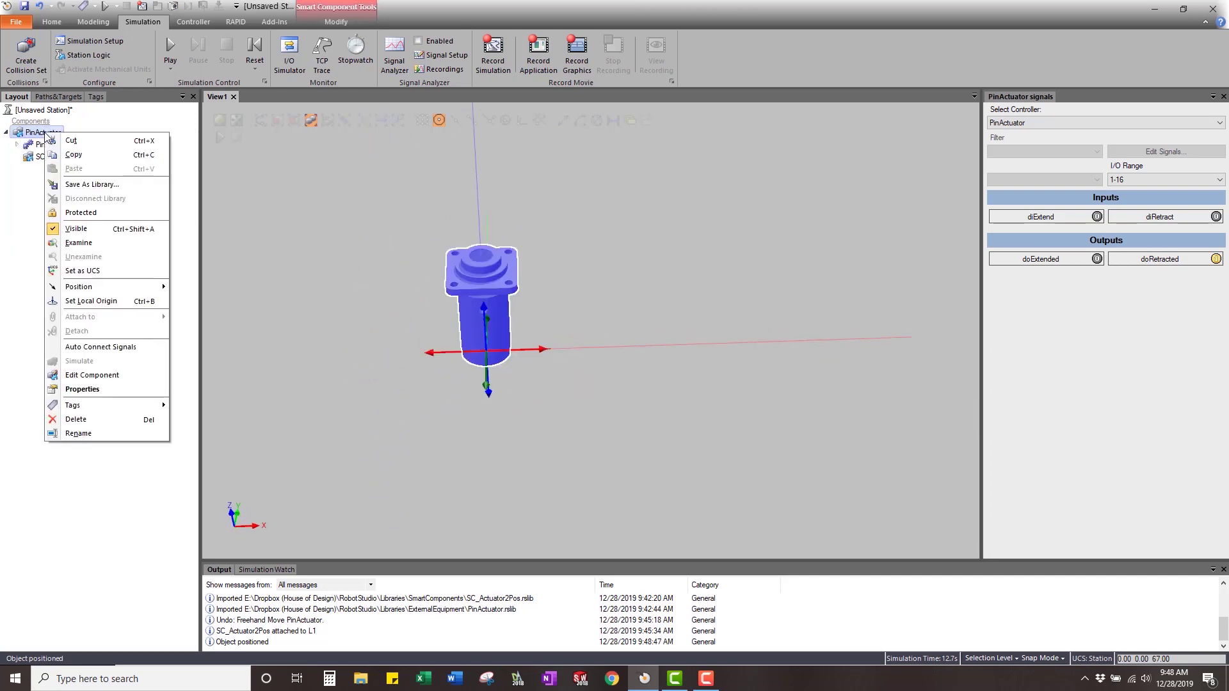
left_click(90, 186)
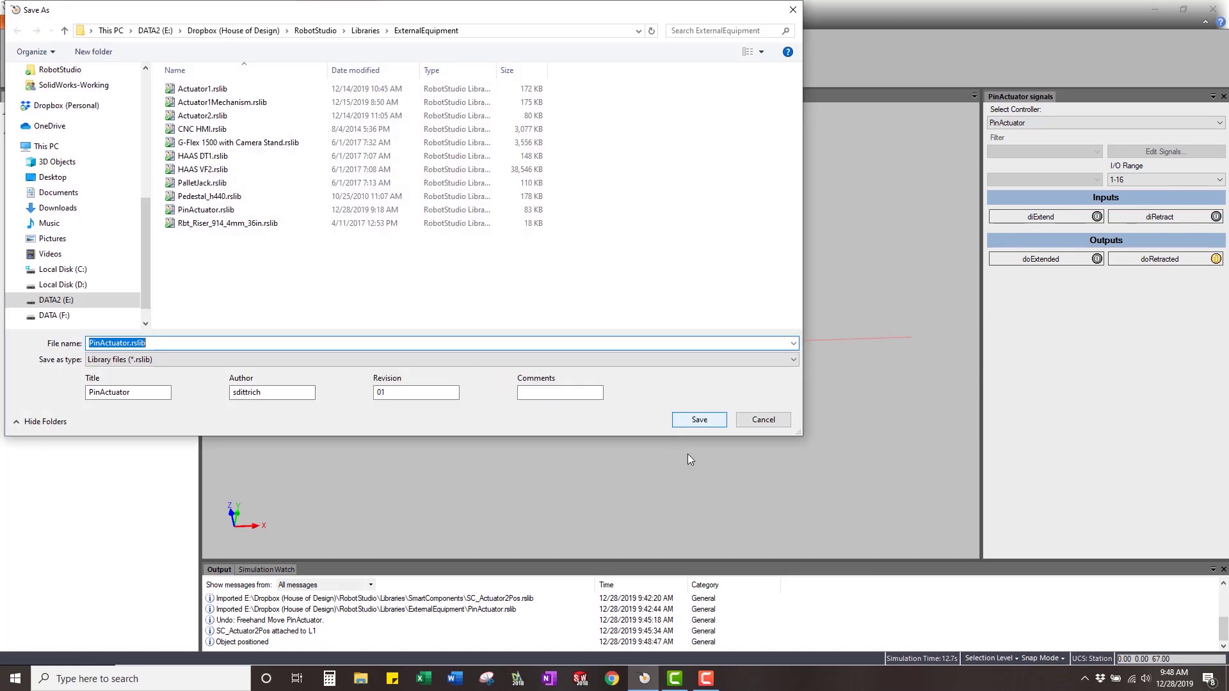
left_click(365, 31)
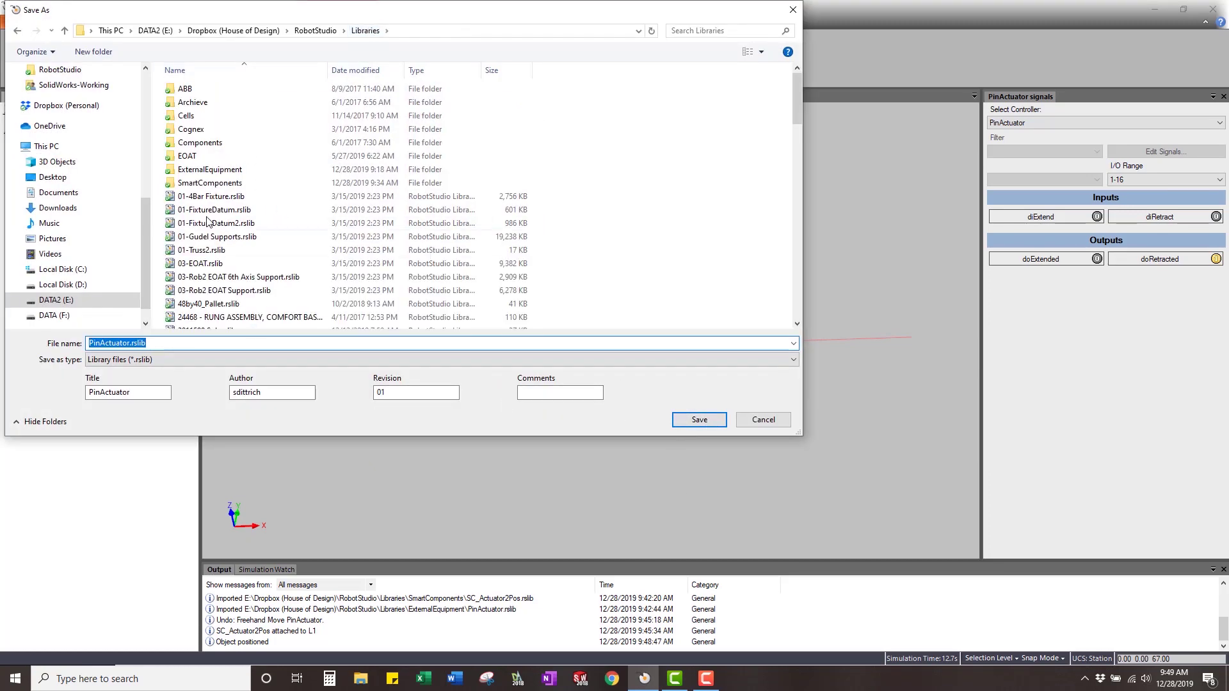
double_click(209, 182)
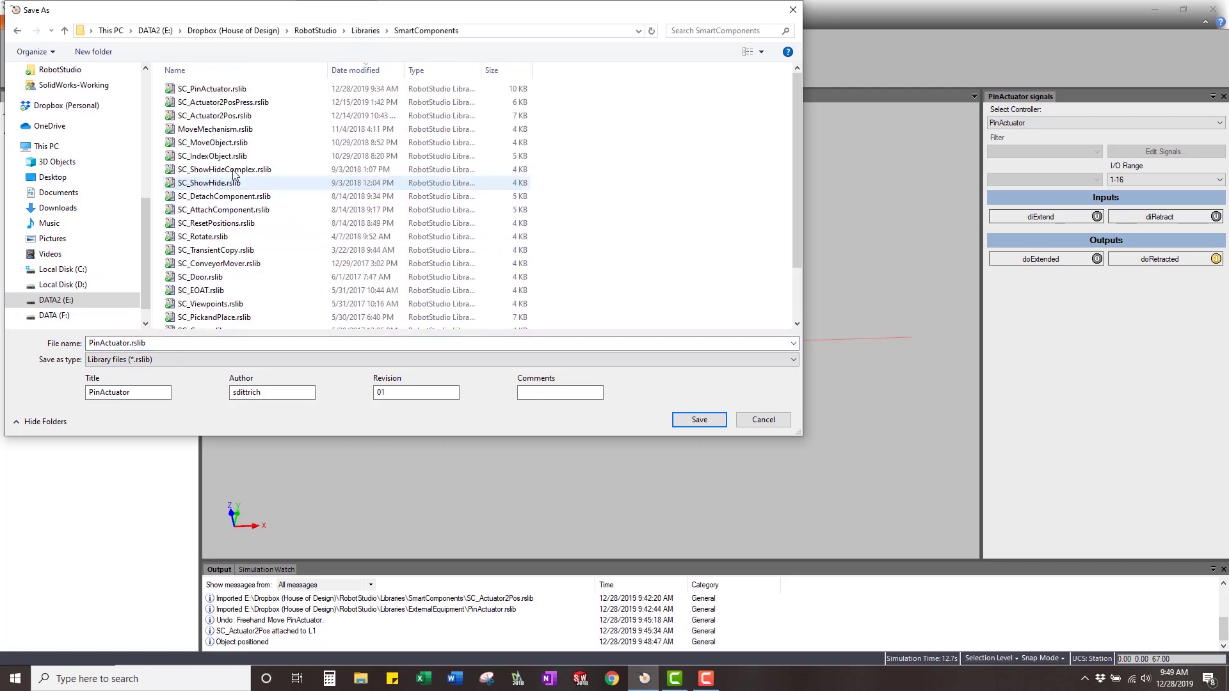
left_click(223, 90)
left_click(704, 423)
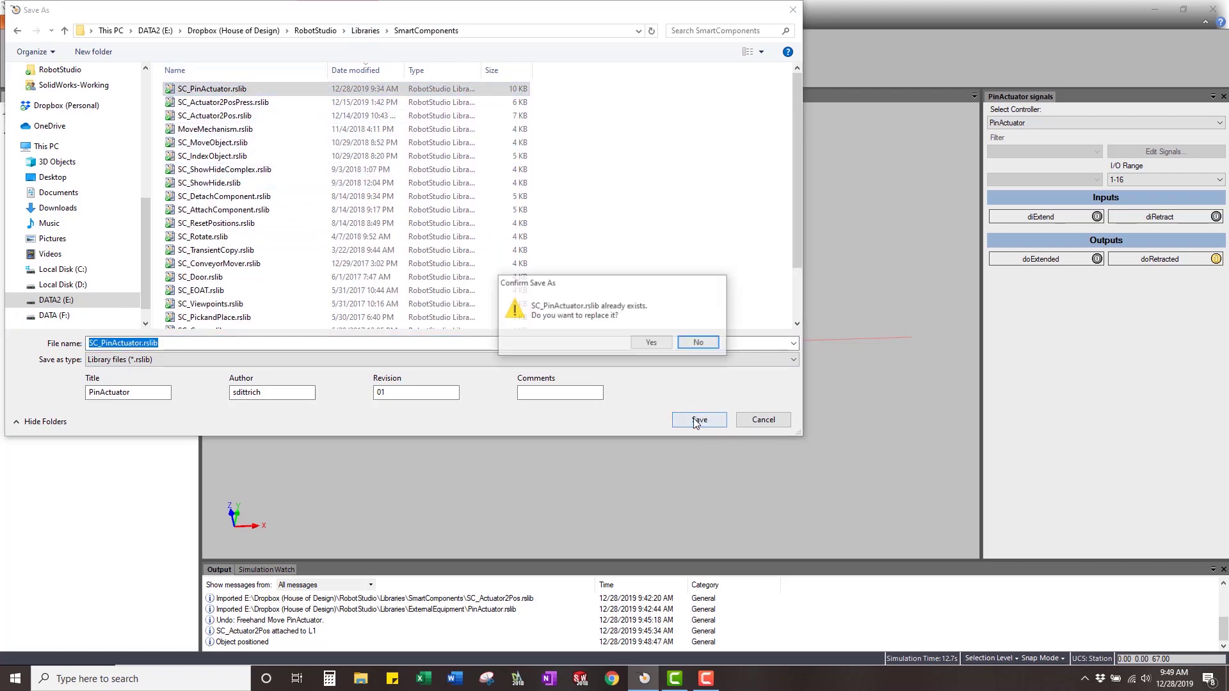
left_click(651, 344)
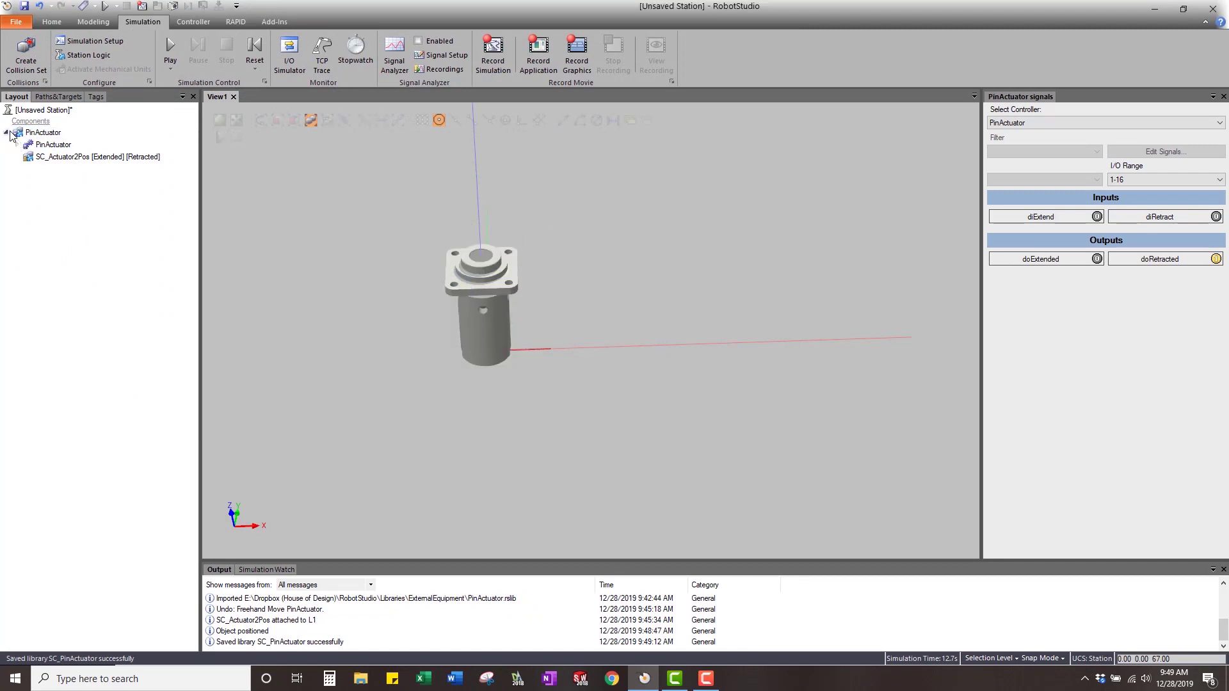
Step: Copy PinActuator and paste three copies into the station
middle_click_drag(613, 359, 670, 325)
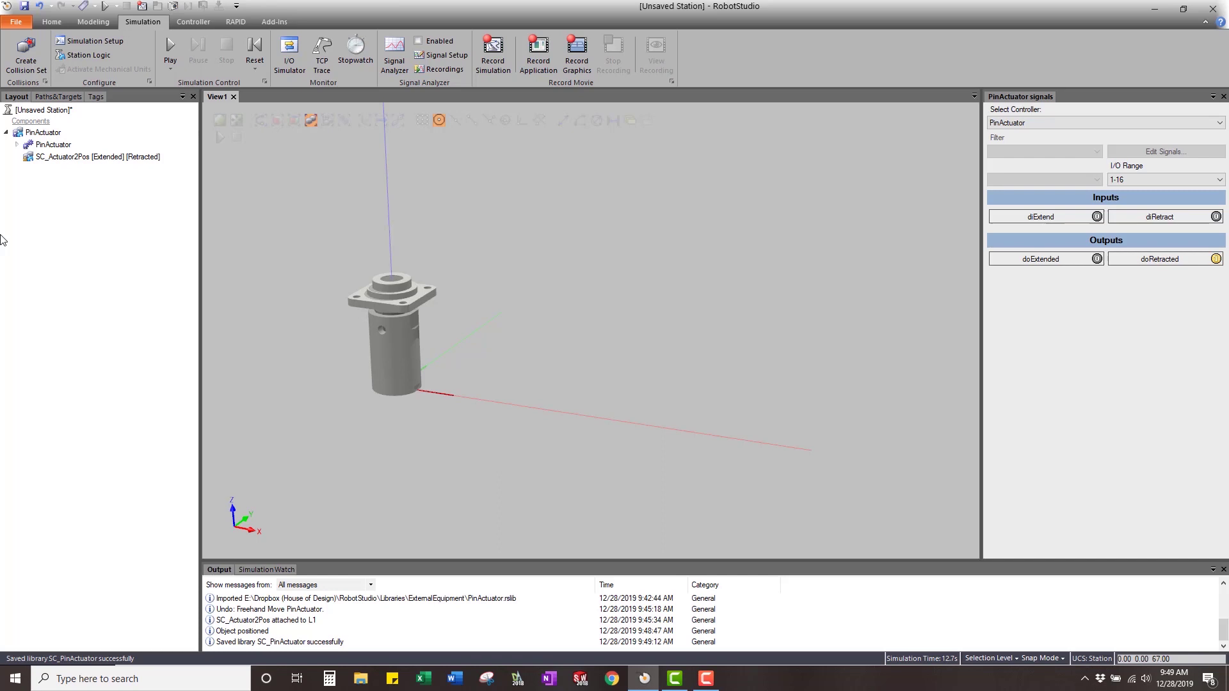
left_click(43, 132)
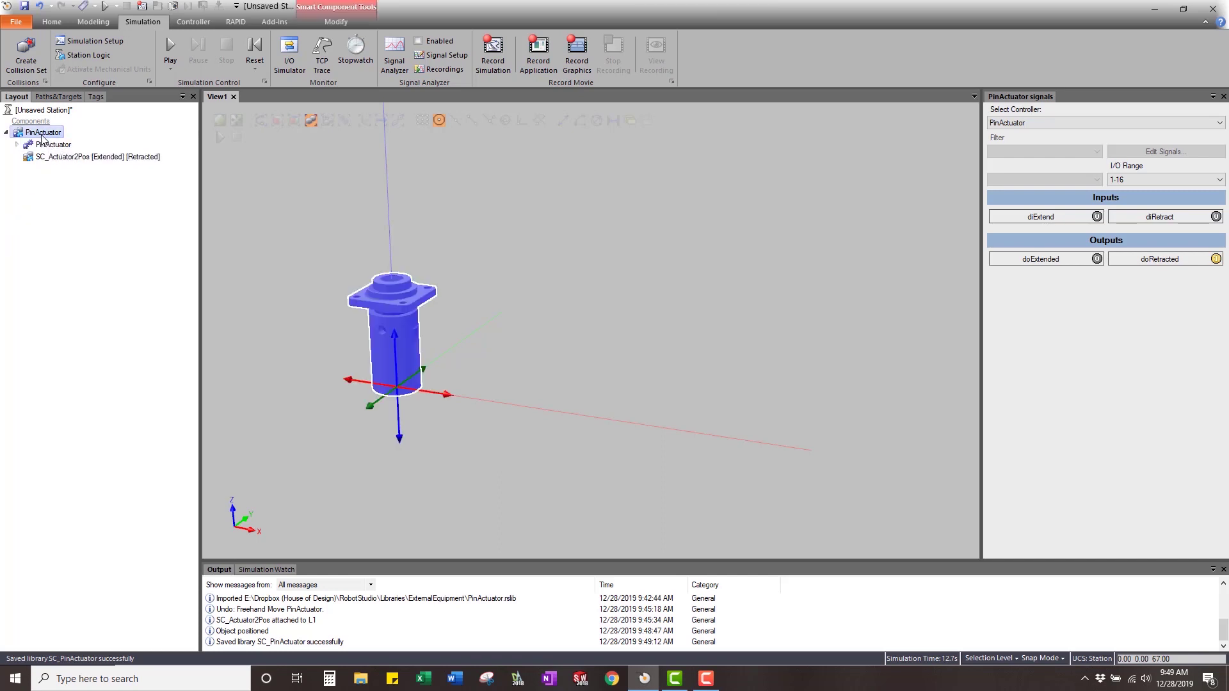
left_click(54, 111)
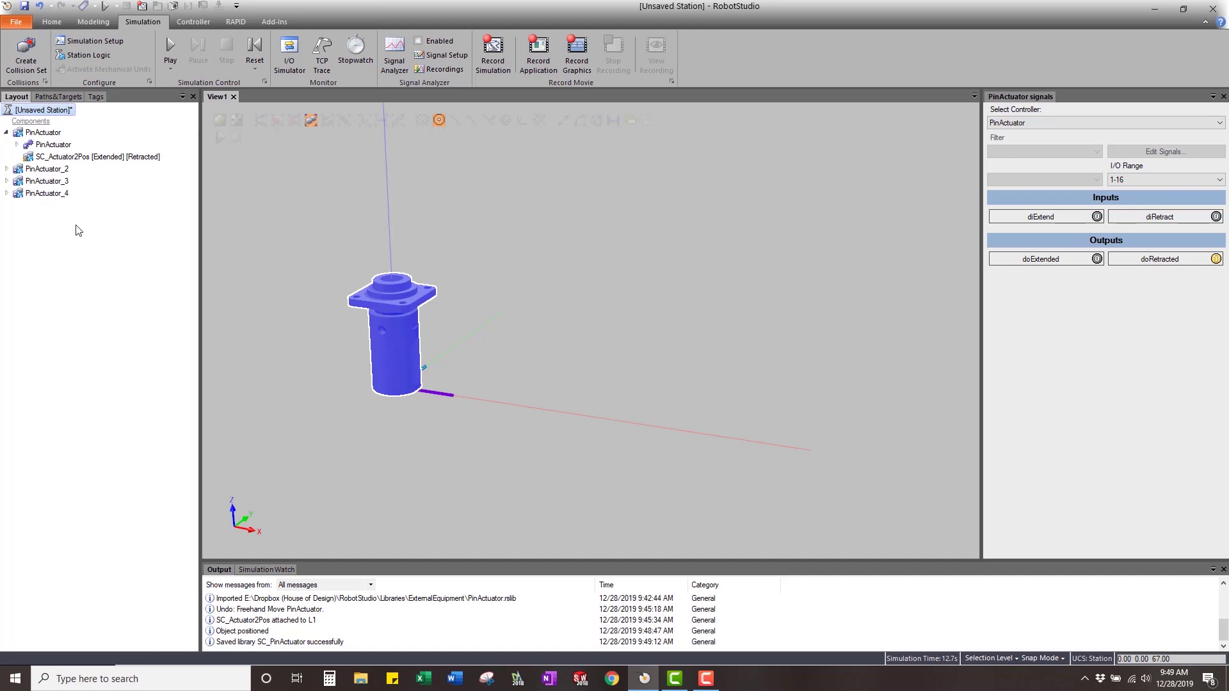
Step: Move PinActuator_2 right along X, PinActuator_3 back along Y, and PinActuator_4 toward the centre
left_click(48, 169)
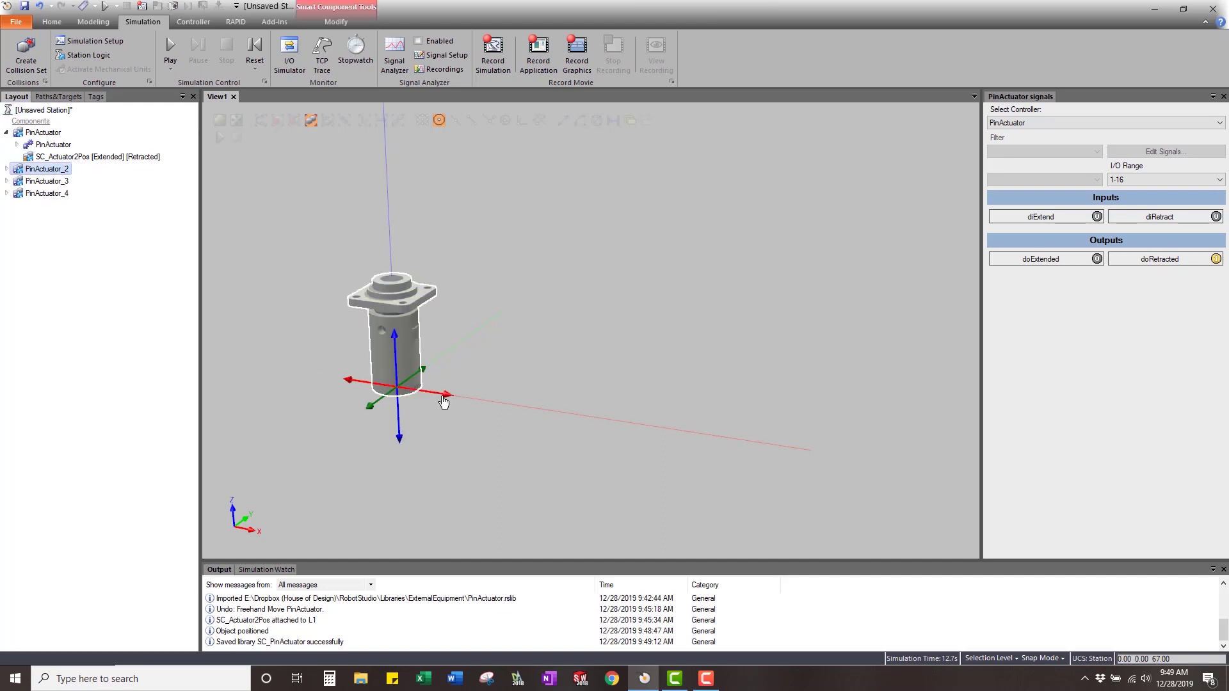
left_click_drag(443, 402, 654, 432)
left_click(61, 182)
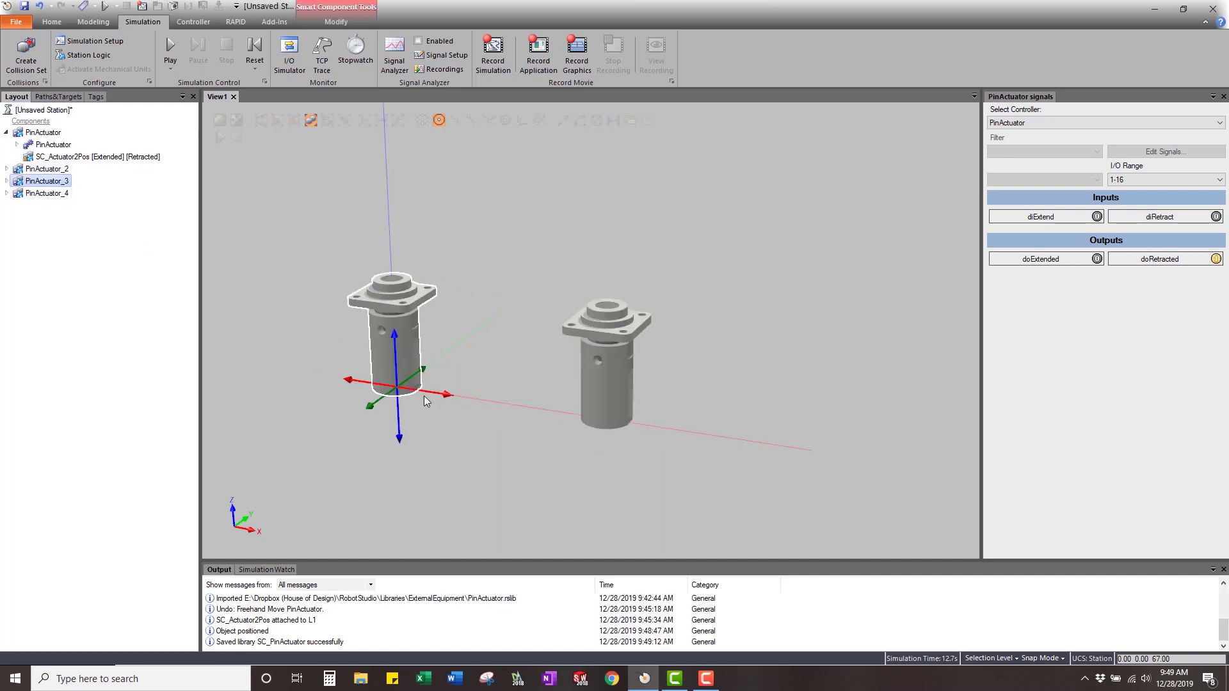
left_click_drag(373, 413, 498, 348)
left_click(38, 194)
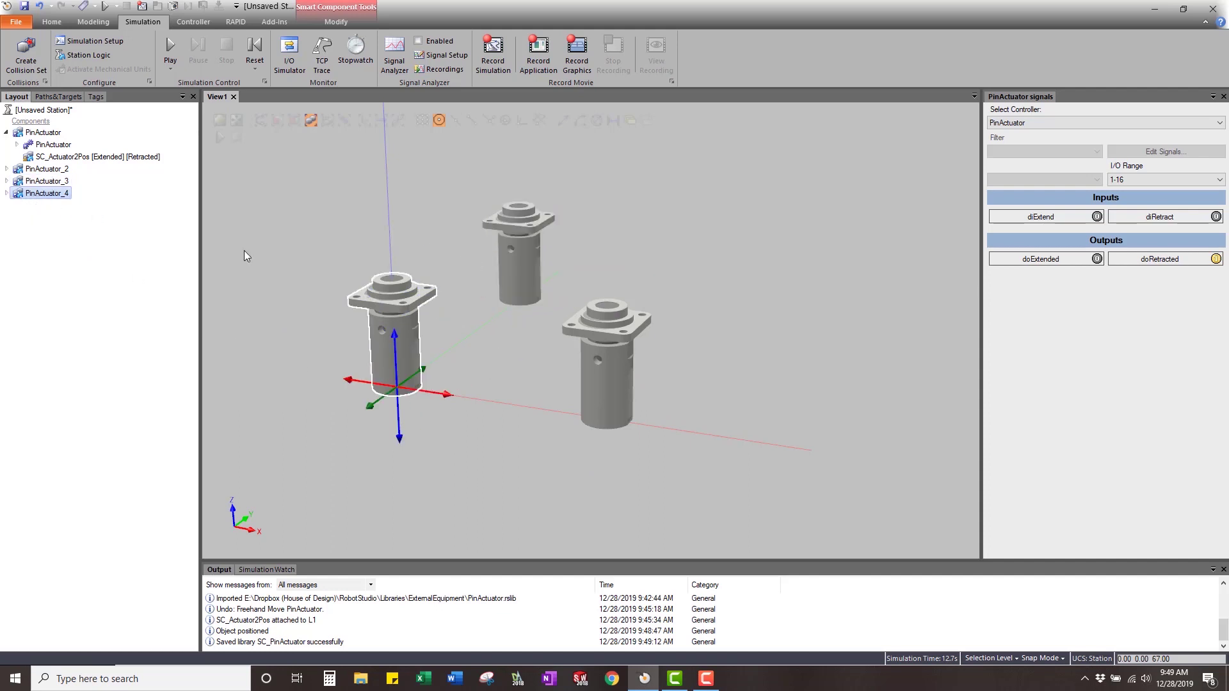
left_click_drag(446, 401, 485, 404)
left_click(686, 236)
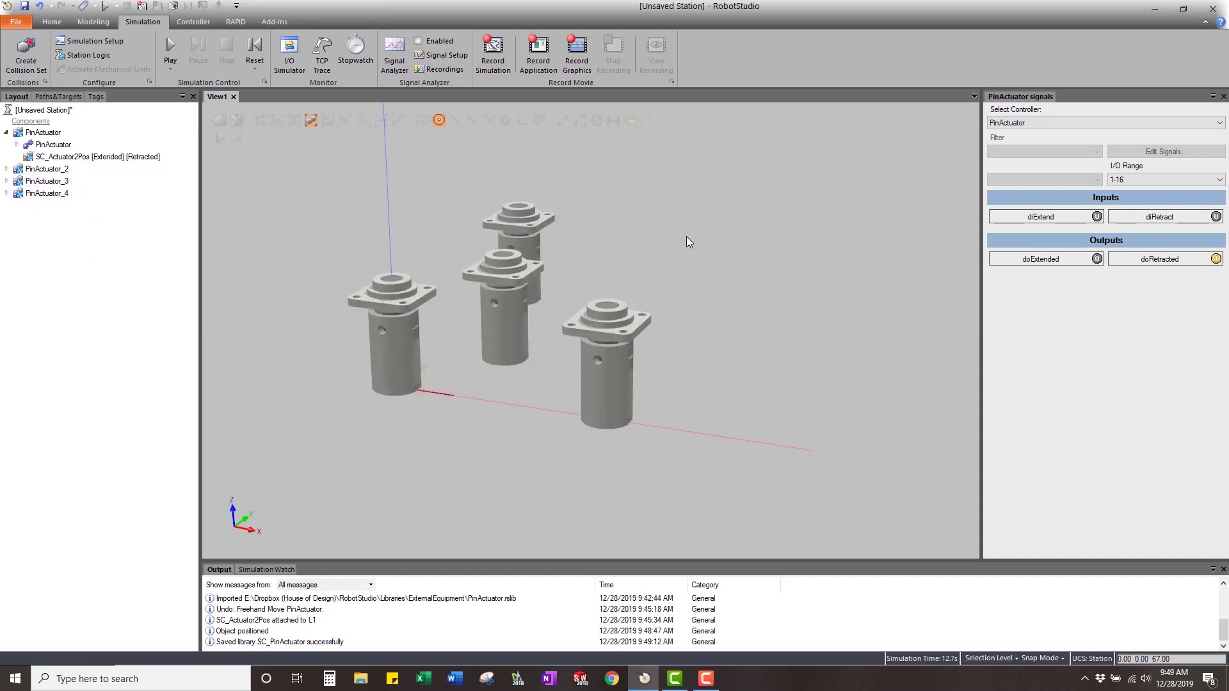
Step: Start the simulation and extend then retract the pins of PinActuator and PinActuator_2
left_click(170, 51)
left_click(1056, 122)
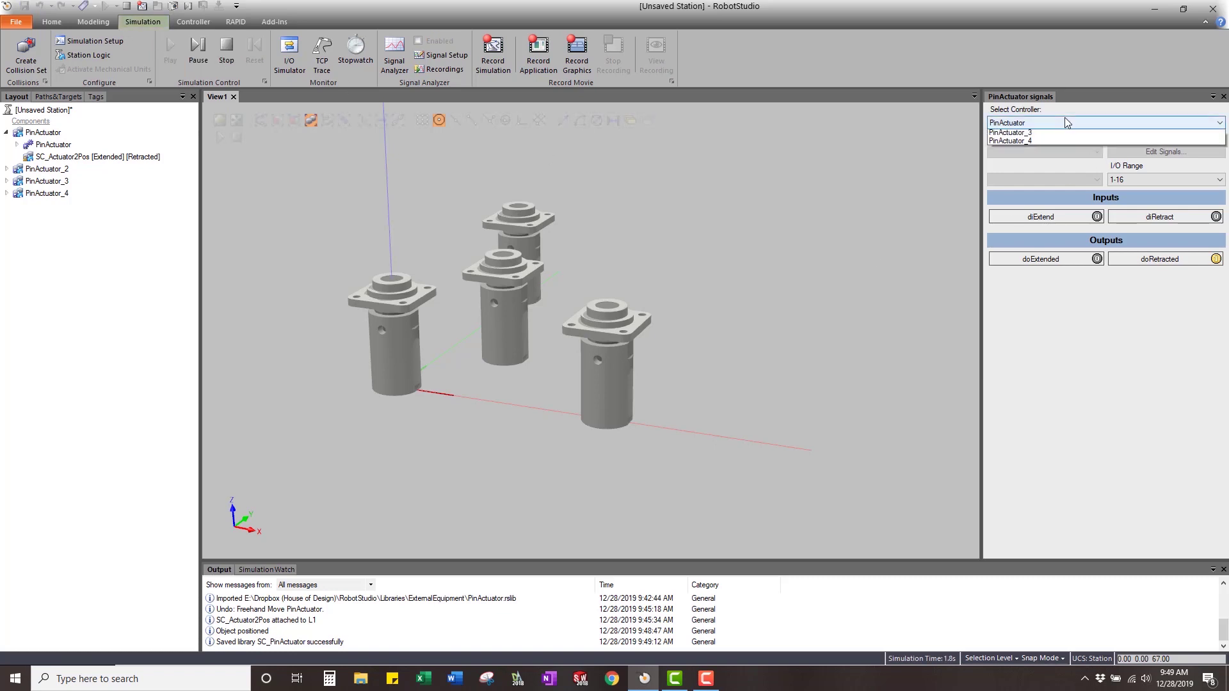
left_click(1042, 143)
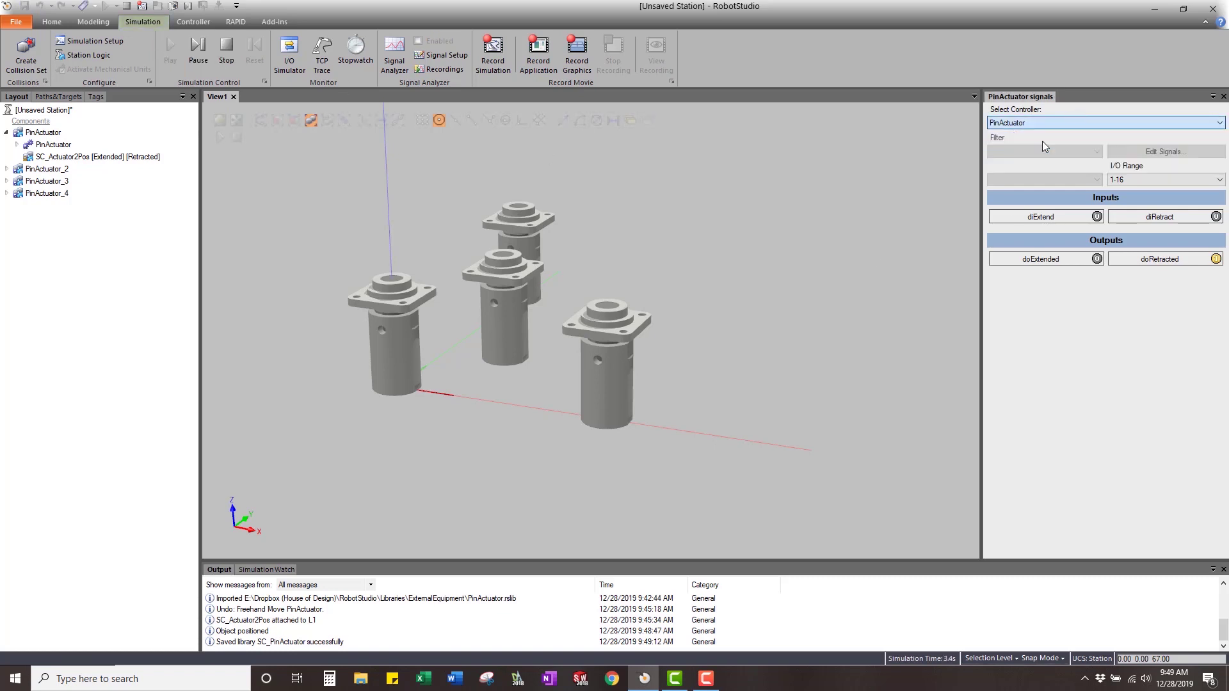
left_click(1073, 216)
left_click(1097, 217)
left_click(1215, 217)
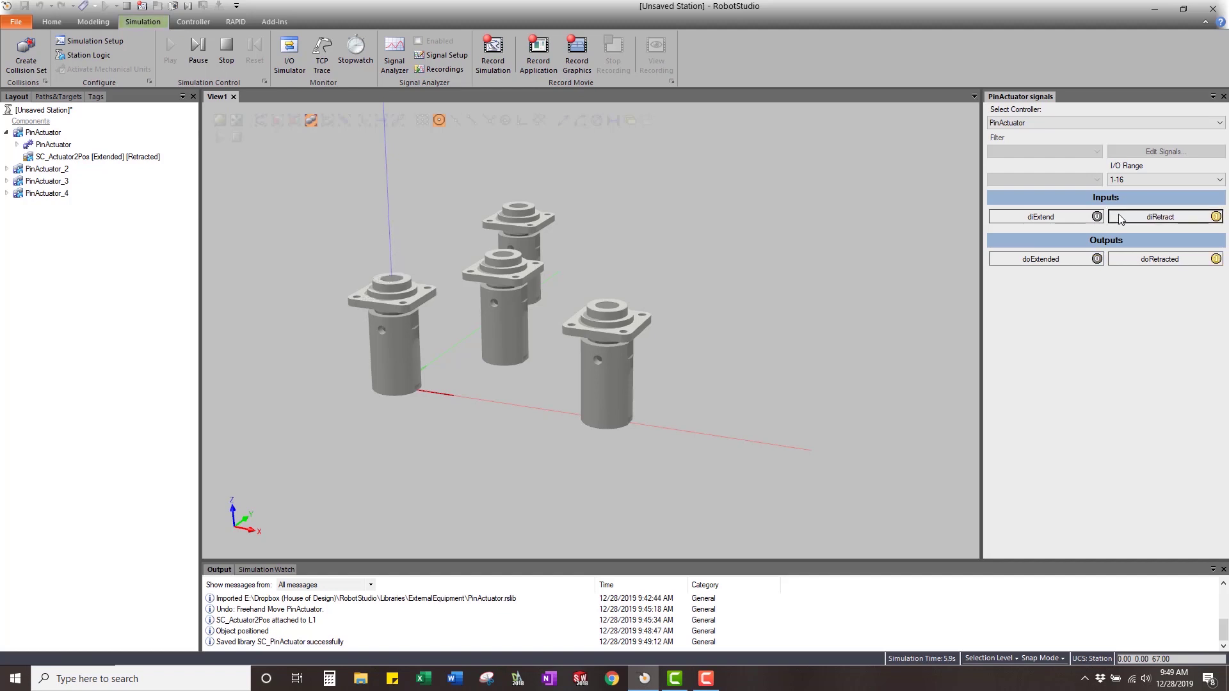
left_click(1062, 123)
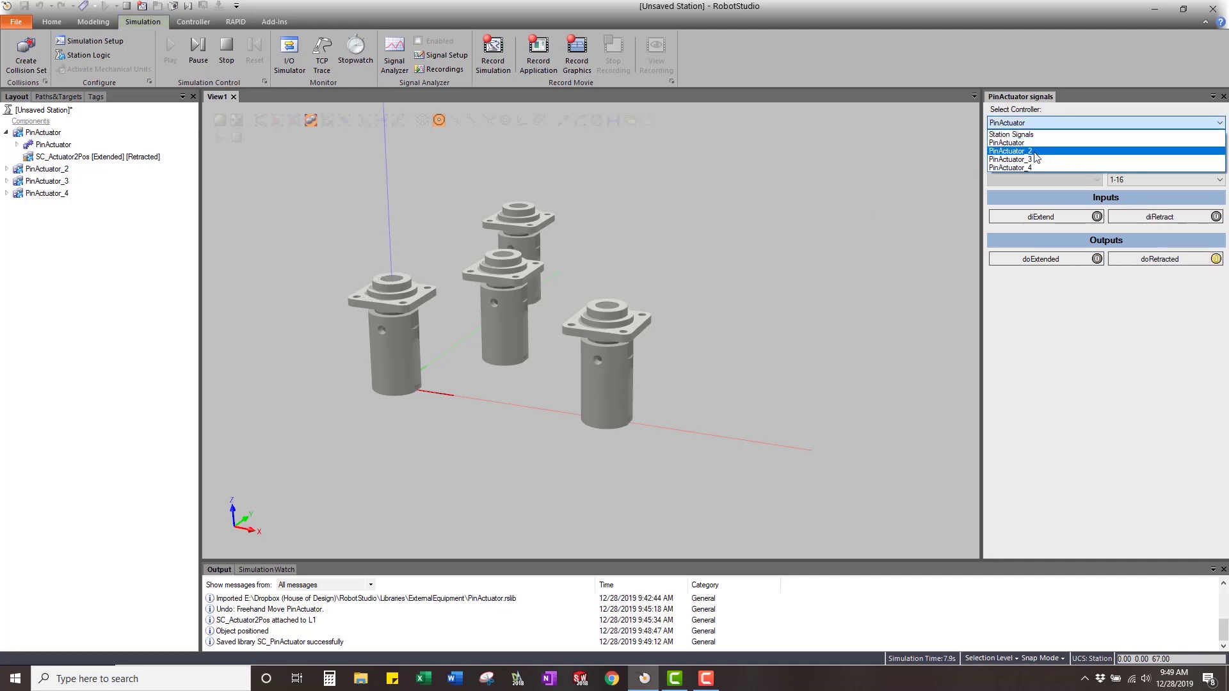
left_click(1037, 153)
left_click(1053, 216)
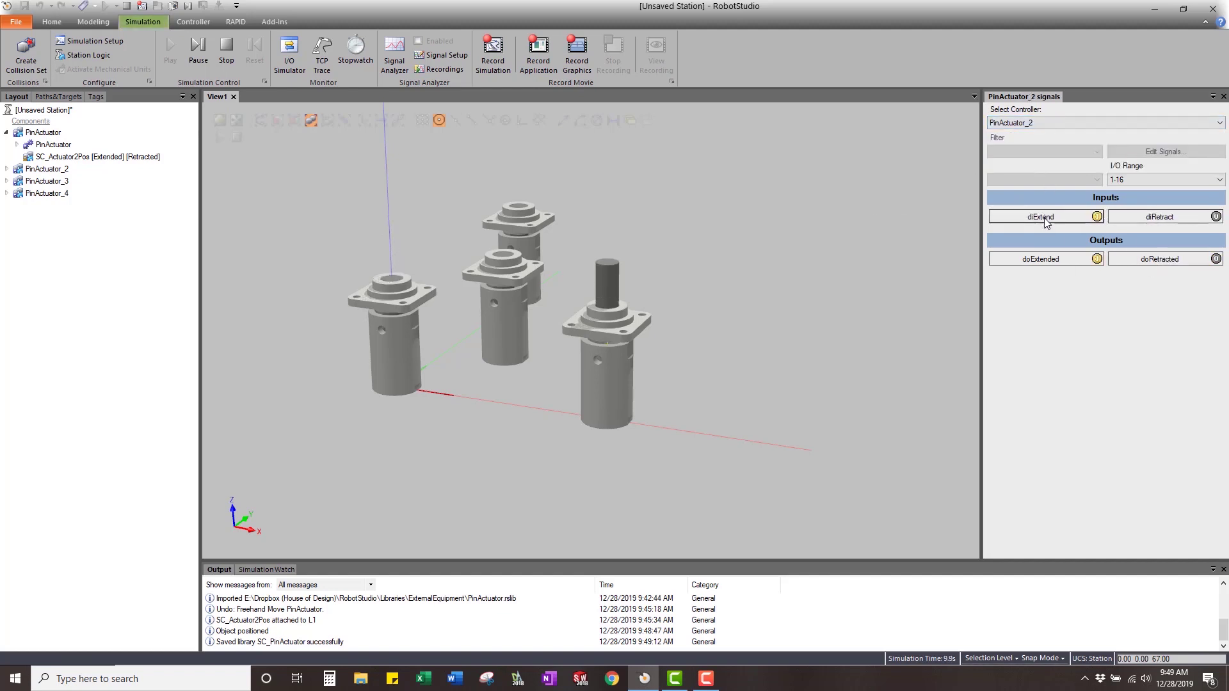
left_click(1075, 217)
left_click(1146, 218)
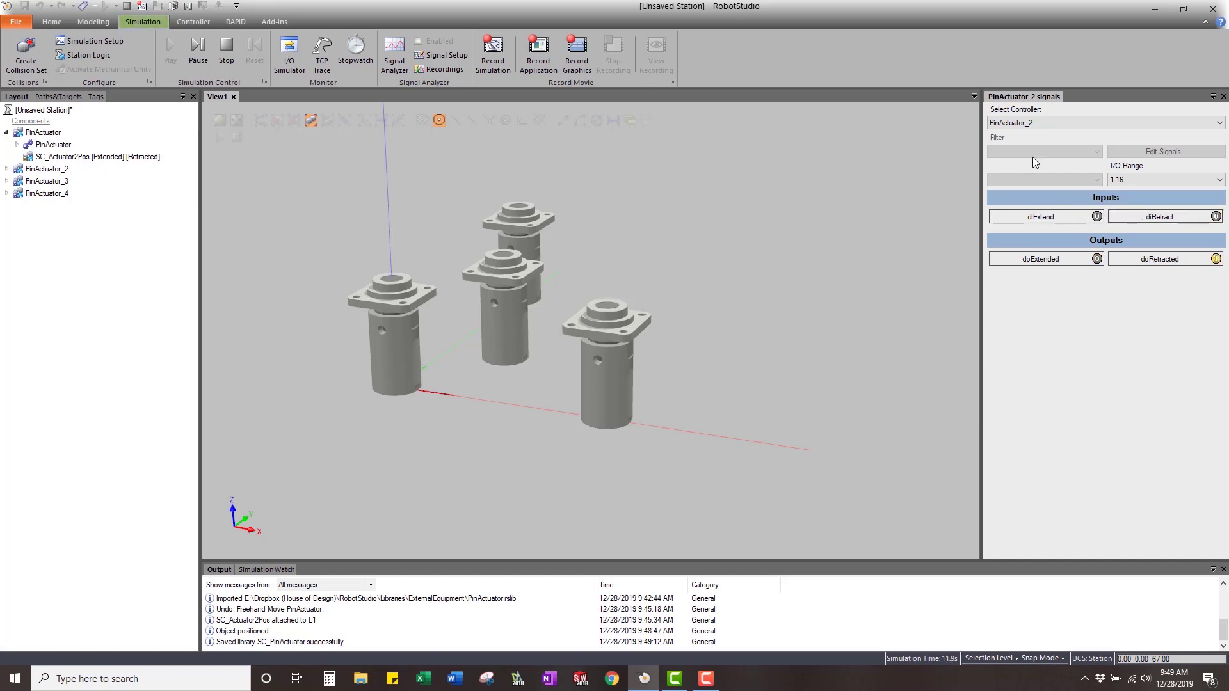
Step: Extend then retract the pins of PinActuator_3 and PinActuator_4 using their own signals
left_click(1049, 123)
left_click(1038, 164)
left_click(1058, 217)
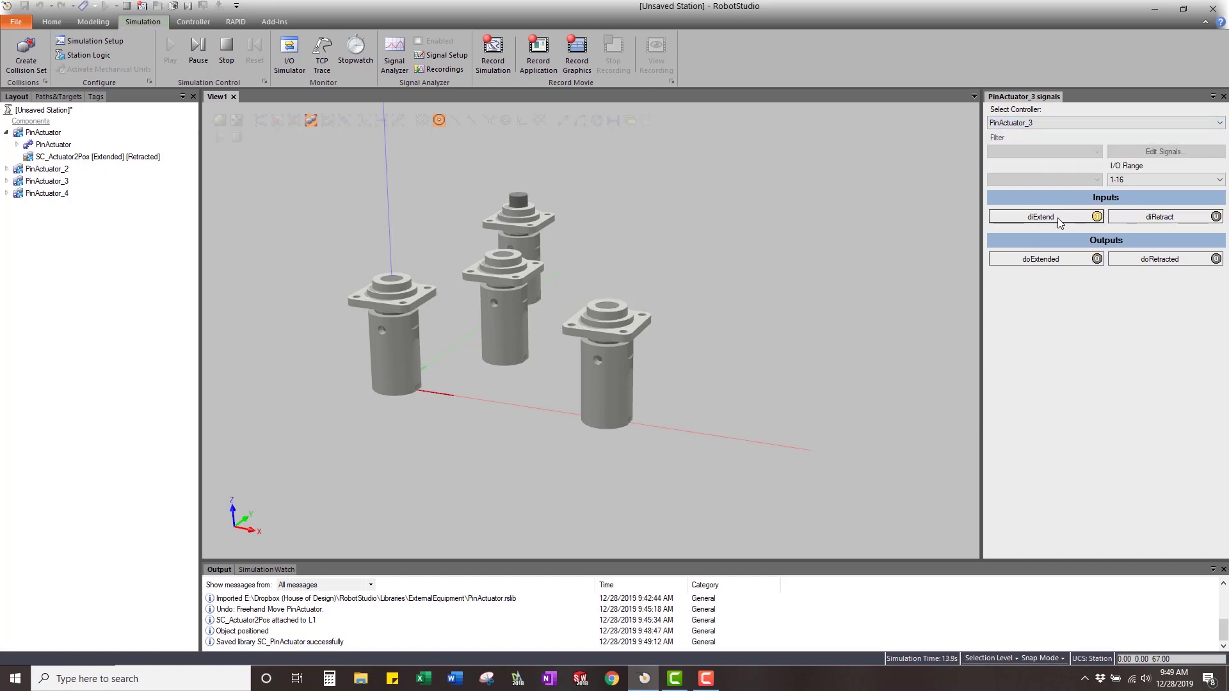
left_click(1142, 217)
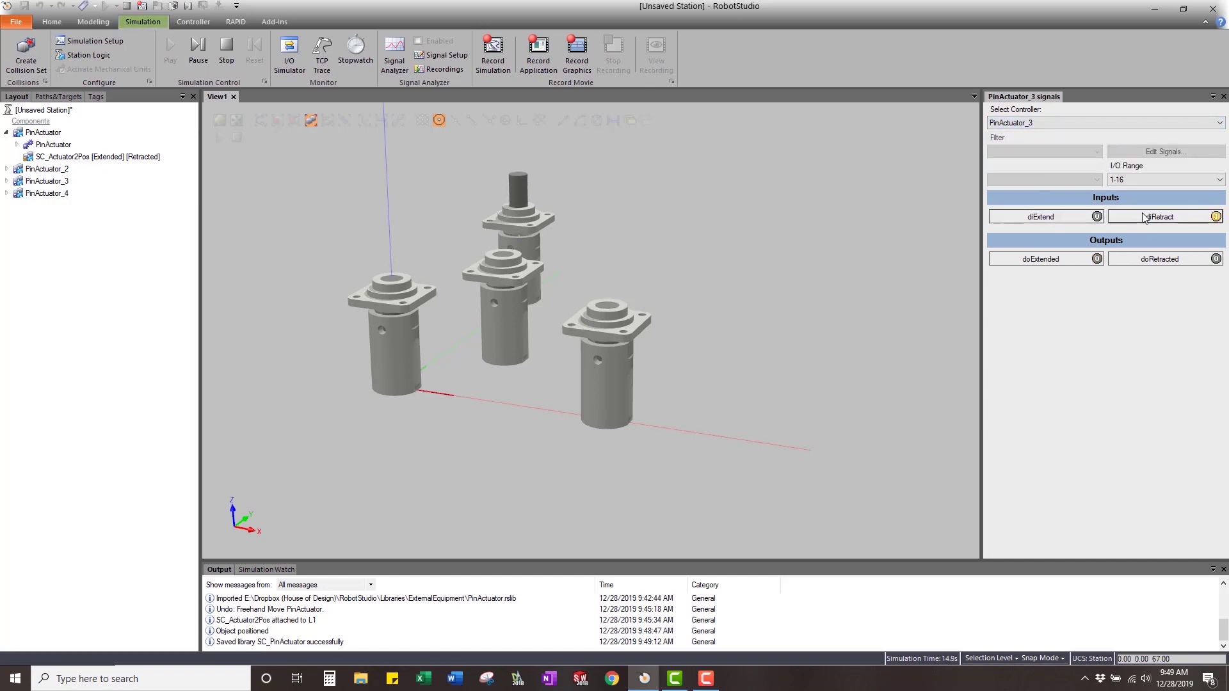
left_click(1059, 121)
left_click(1031, 167)
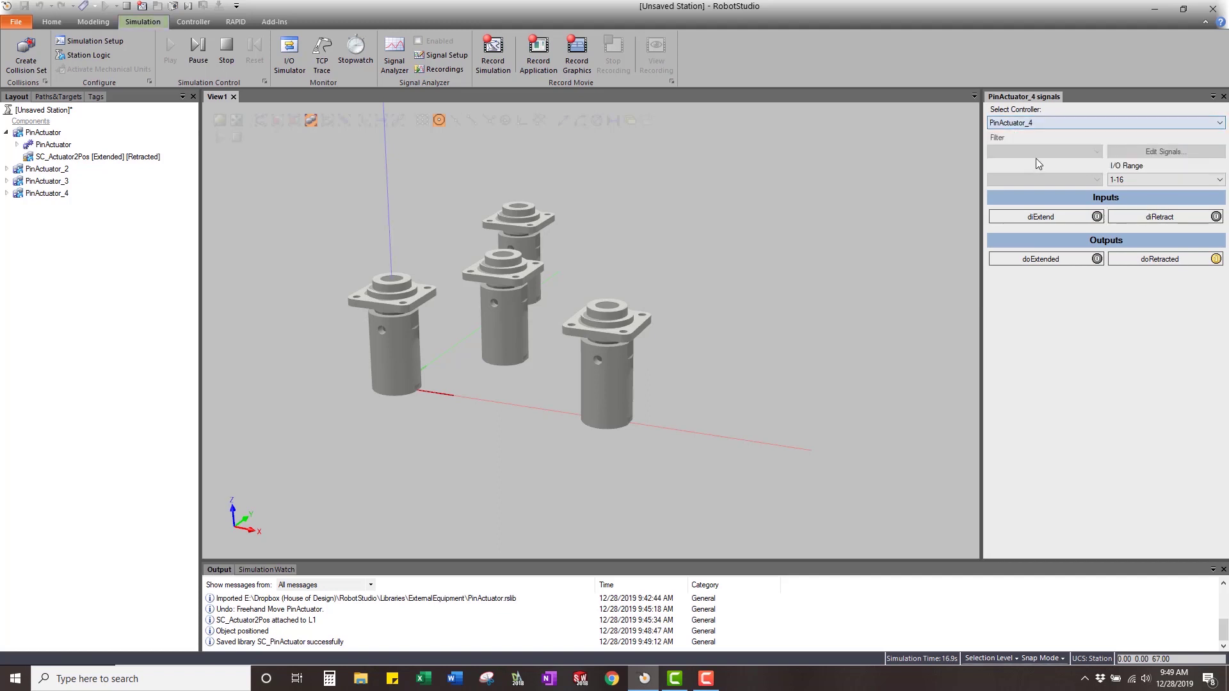
left_click(1060, 218)
left_click(1146, 218)
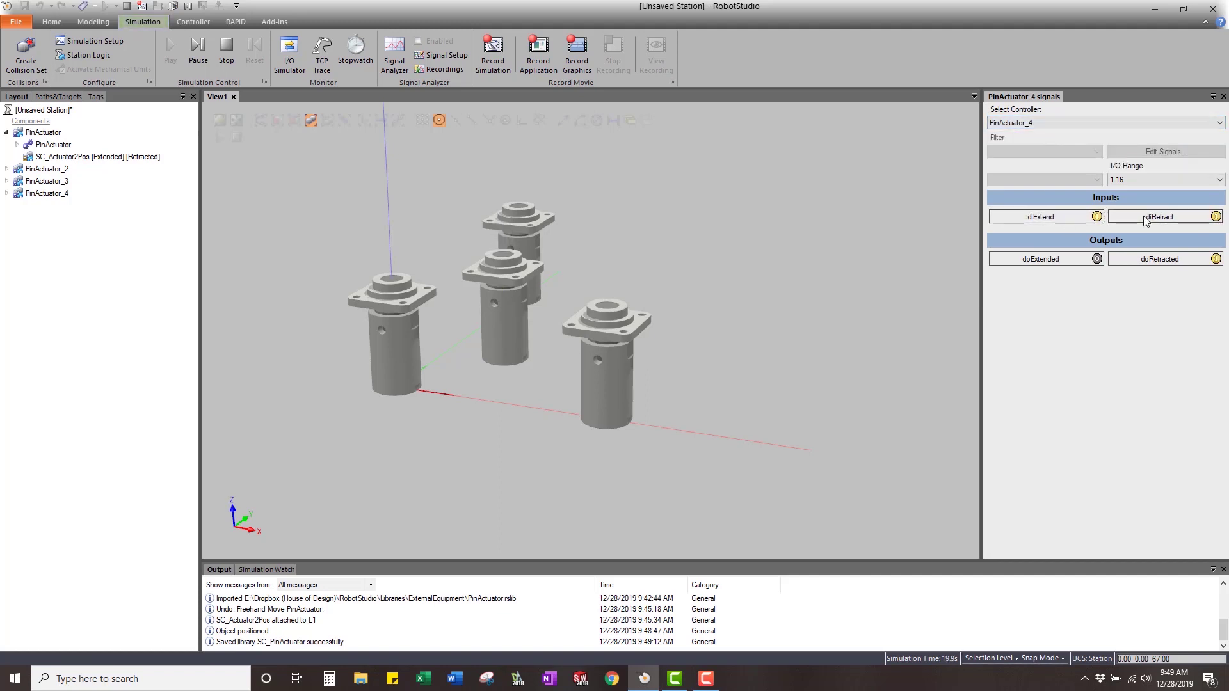
left_click(1044, 122)
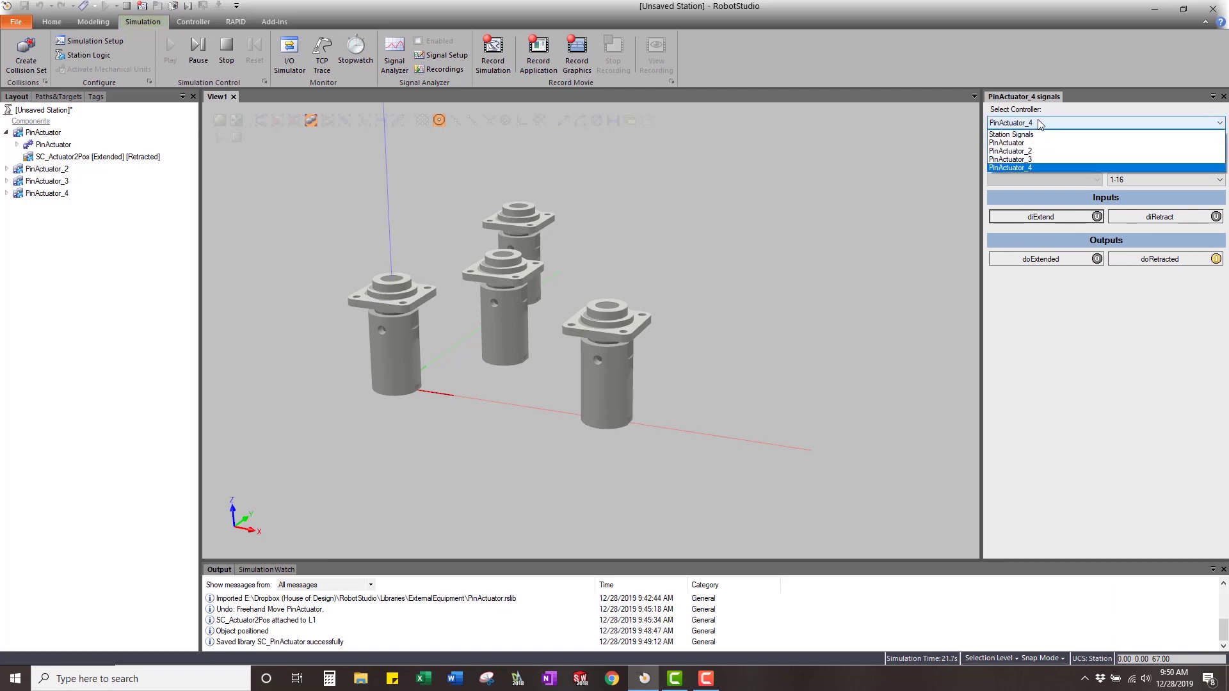
left_click(1044, 123)
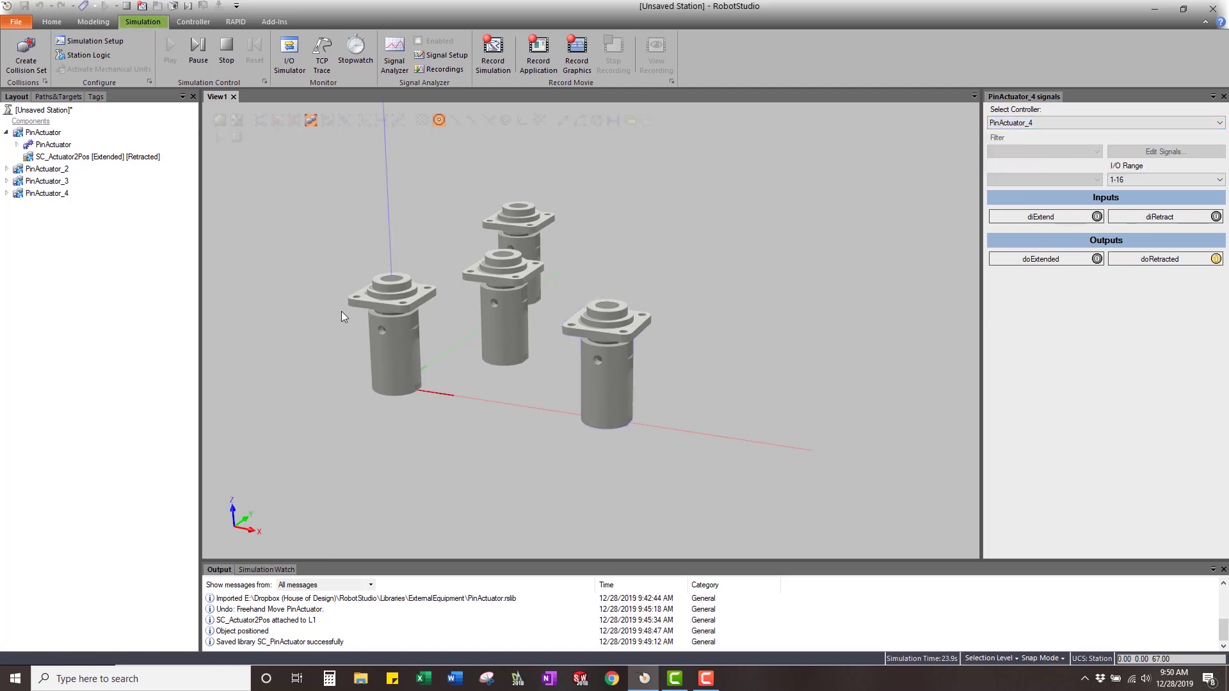
Step: Stop the simulation at 34.9 s with all four PinActuator pins retracted
left_click(7, 133)
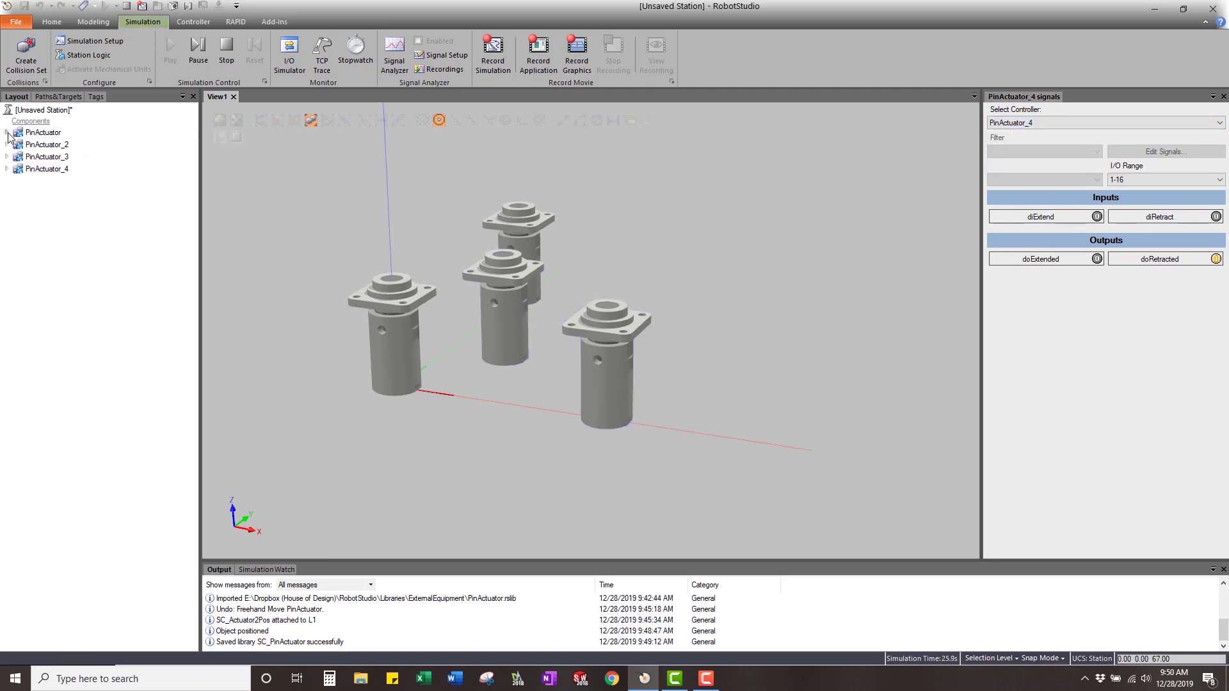
left_click(39, 133)
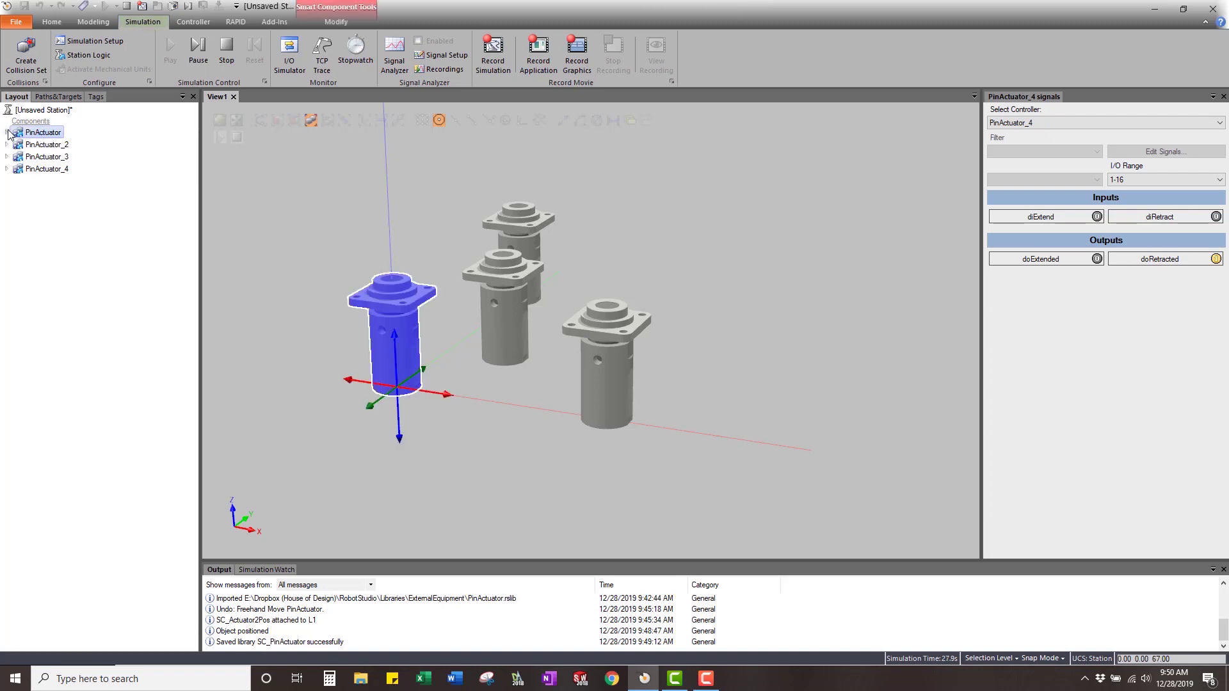
left_click(7, 132)
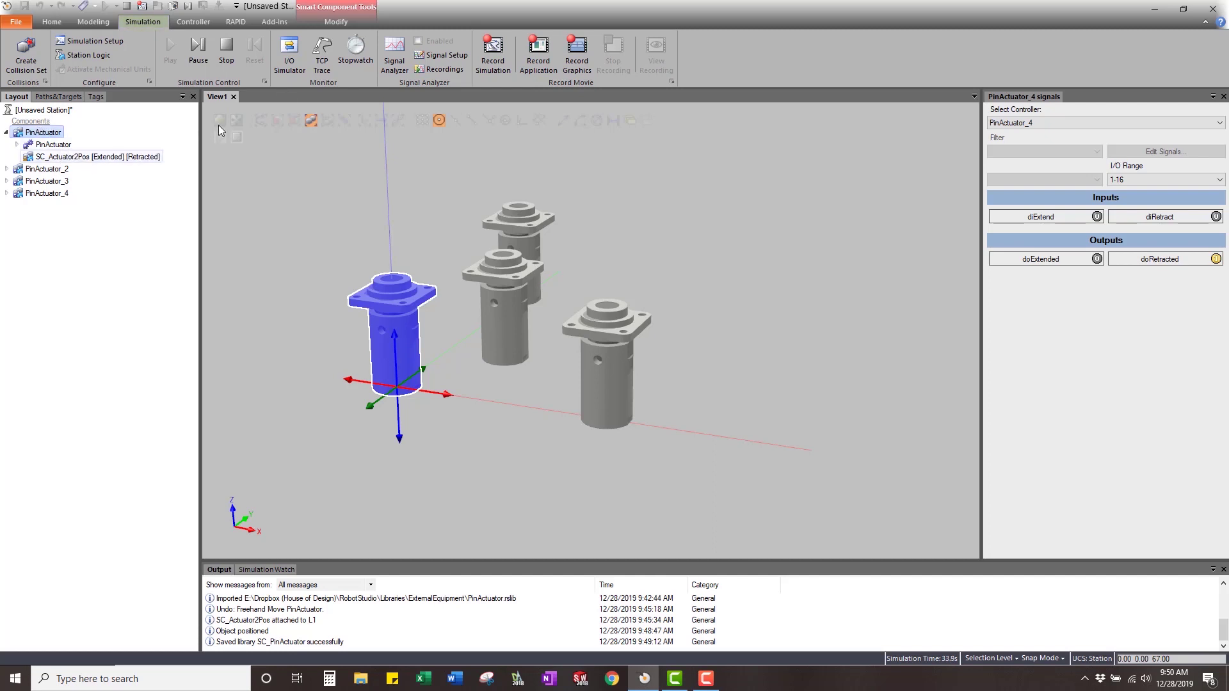
left_click(227, 50)
left_click(395, 187)
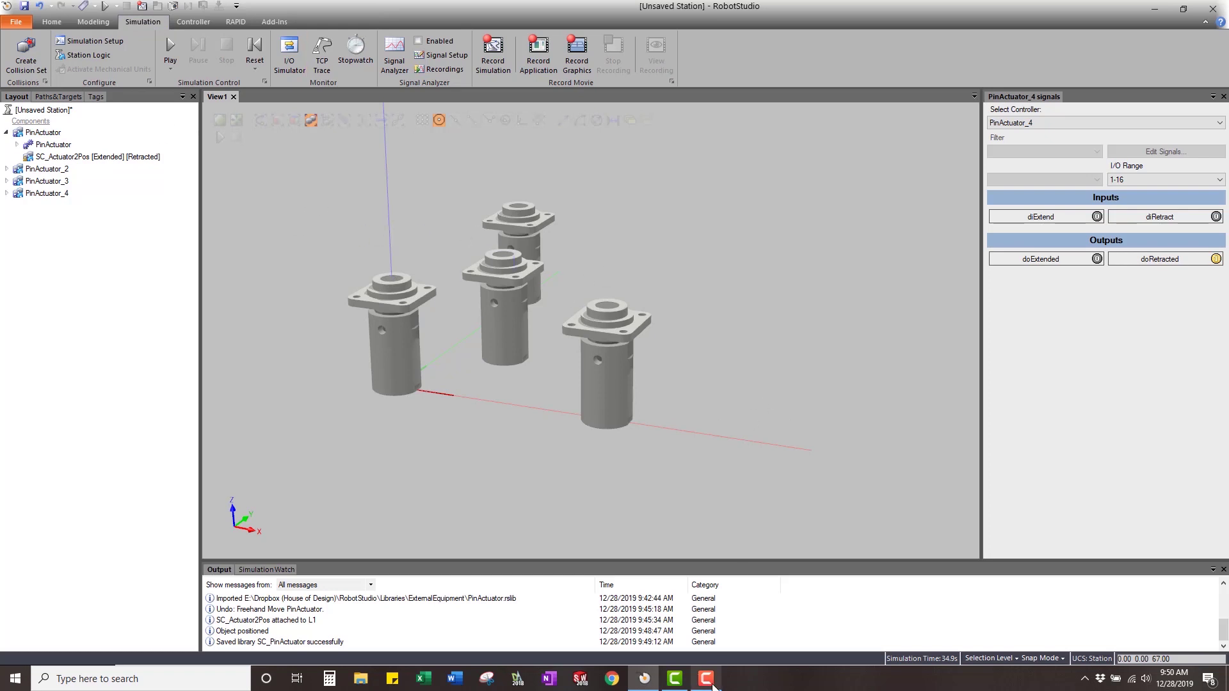
mouse_move(712, 683)
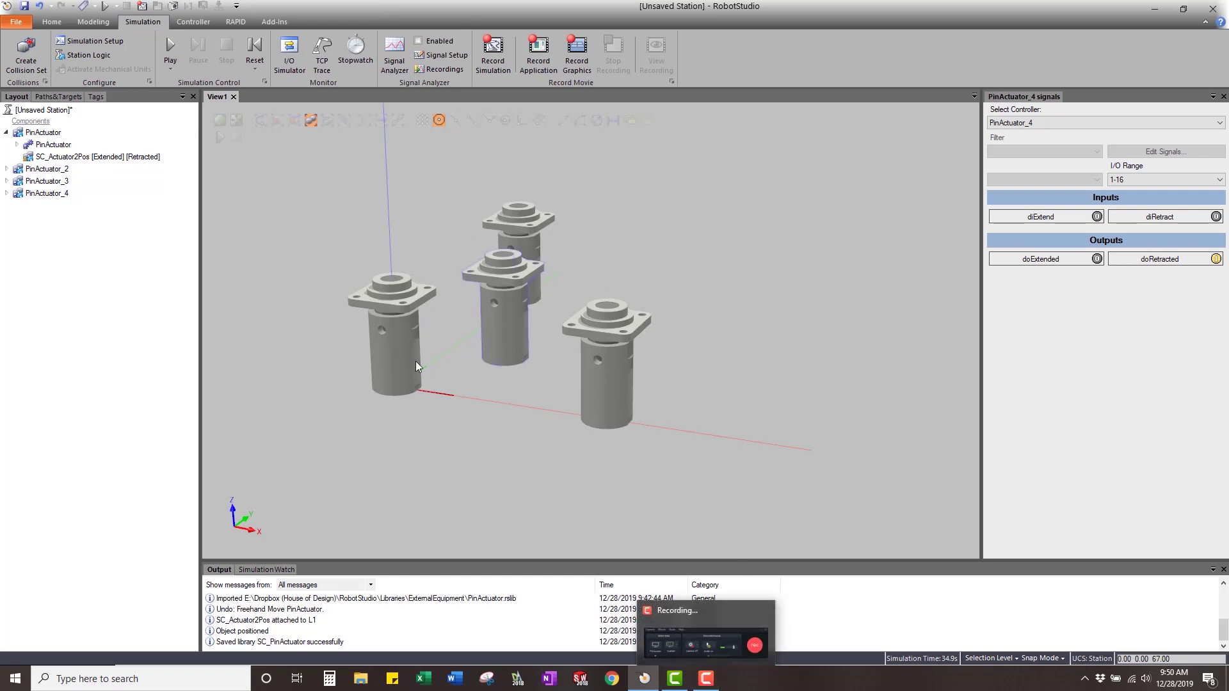